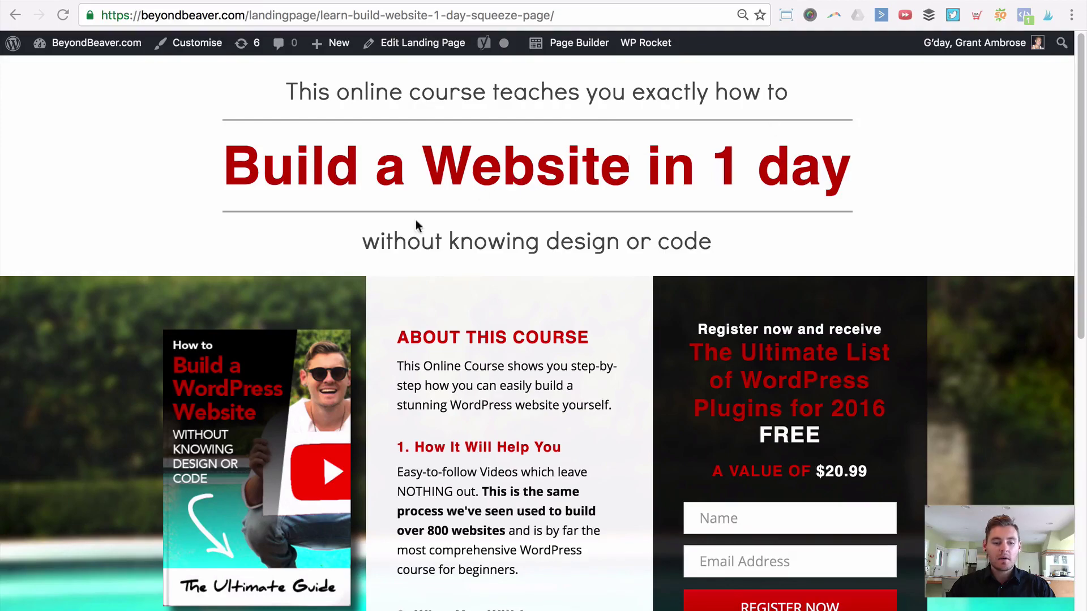
# Examine the "Build a Website in 1 day" squeeze page, including its headline, course description, registration form and testimonials.
pyautogui.scroll(-5, 571, 246)
pyautogui.scroll(-8, 564, 235)
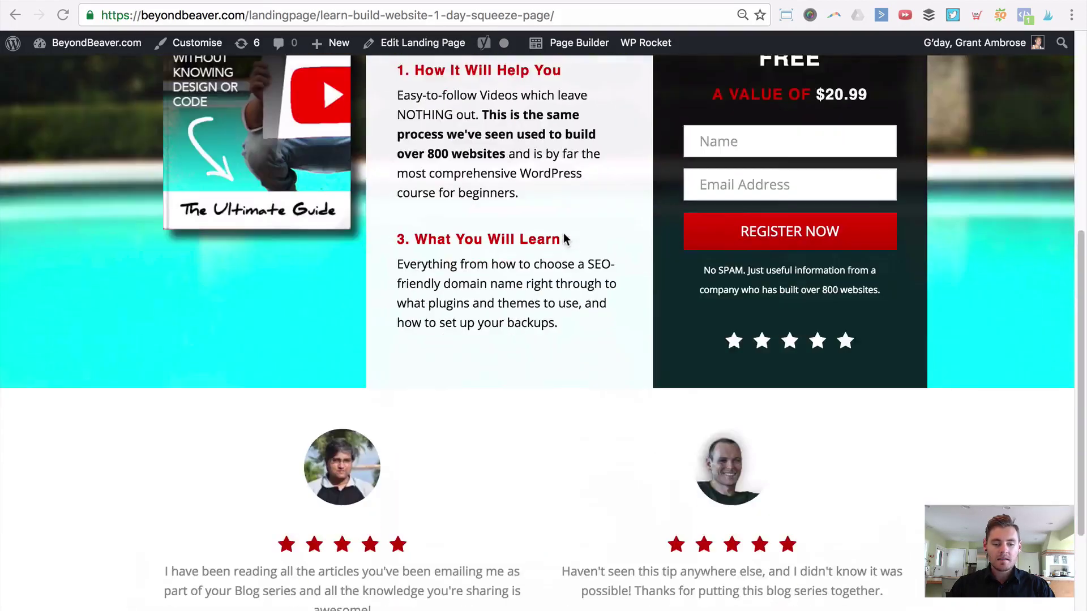
pyautogui.scroll(8, 558, 232)
pyautogui.scroll(4, 559, 234)
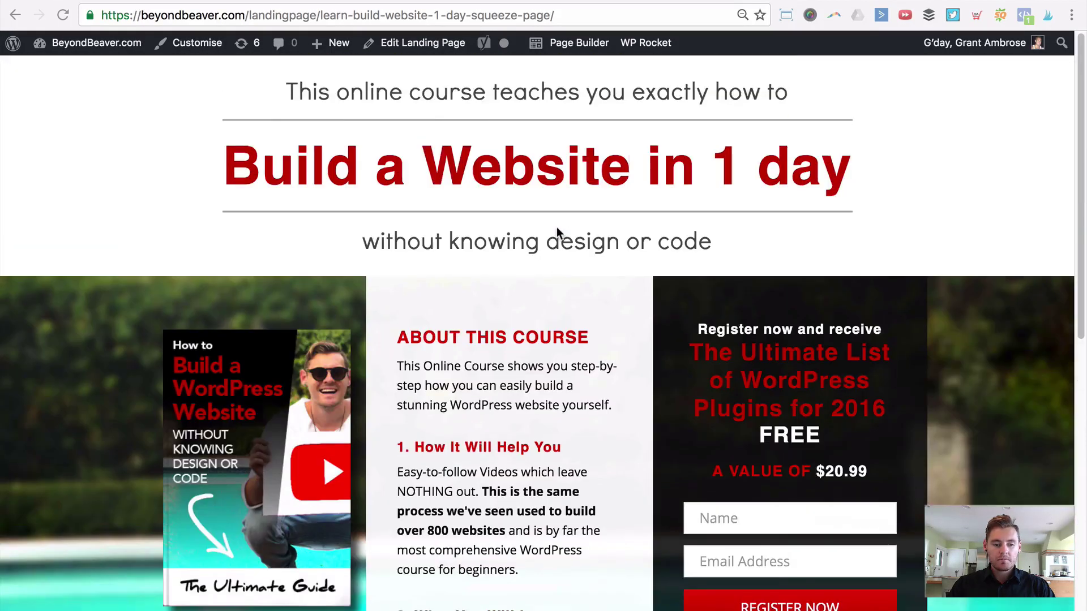
pyautogui.scroll(-3, 555, 236)
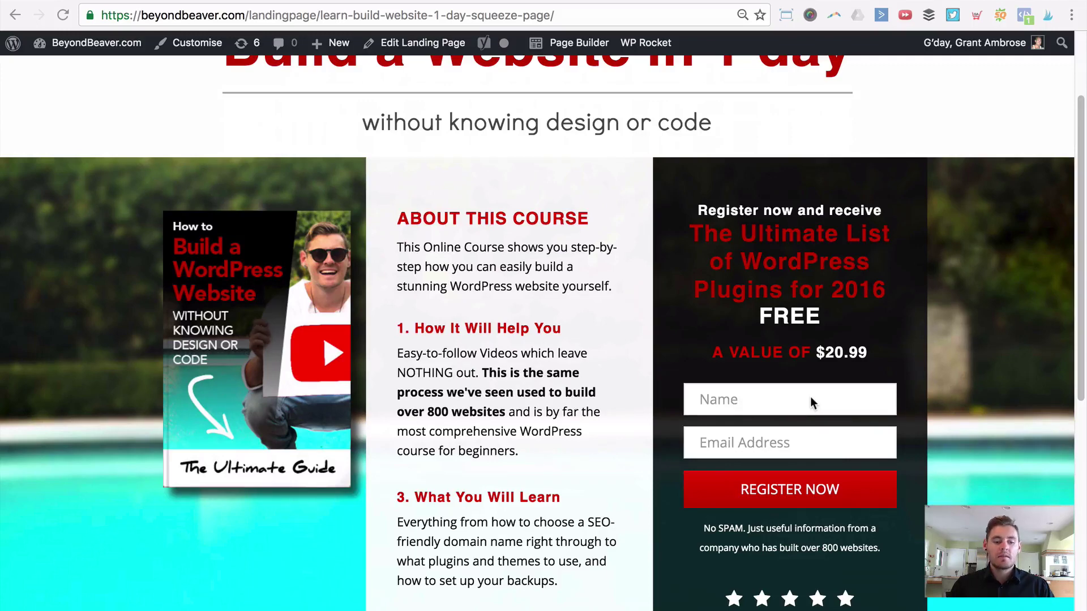
pyautogui.scroll(3, 833, 373)
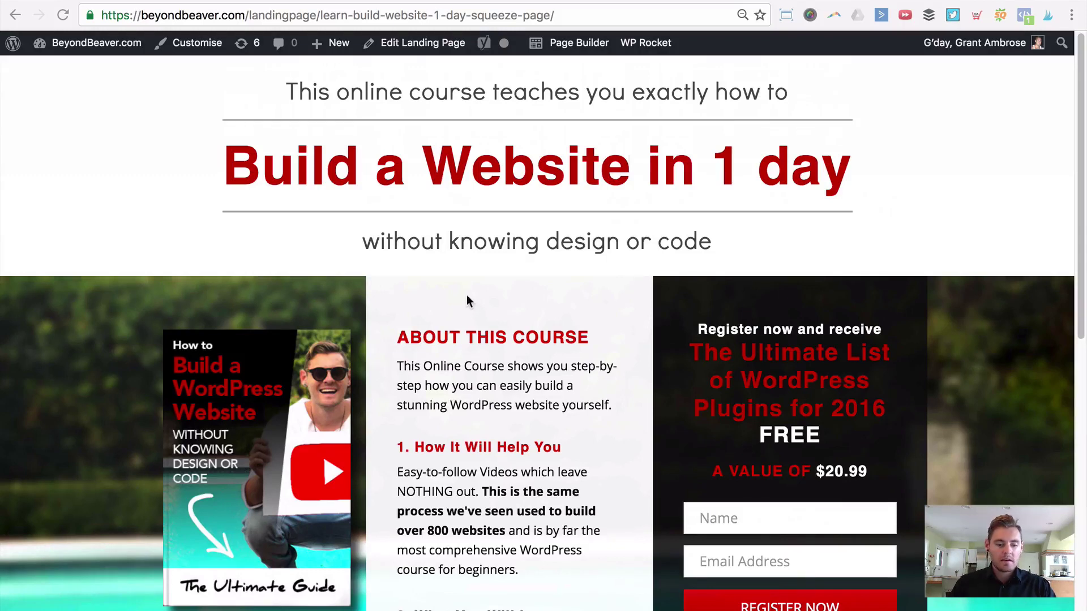
pyautogui.scroll(-3, 472, 296)
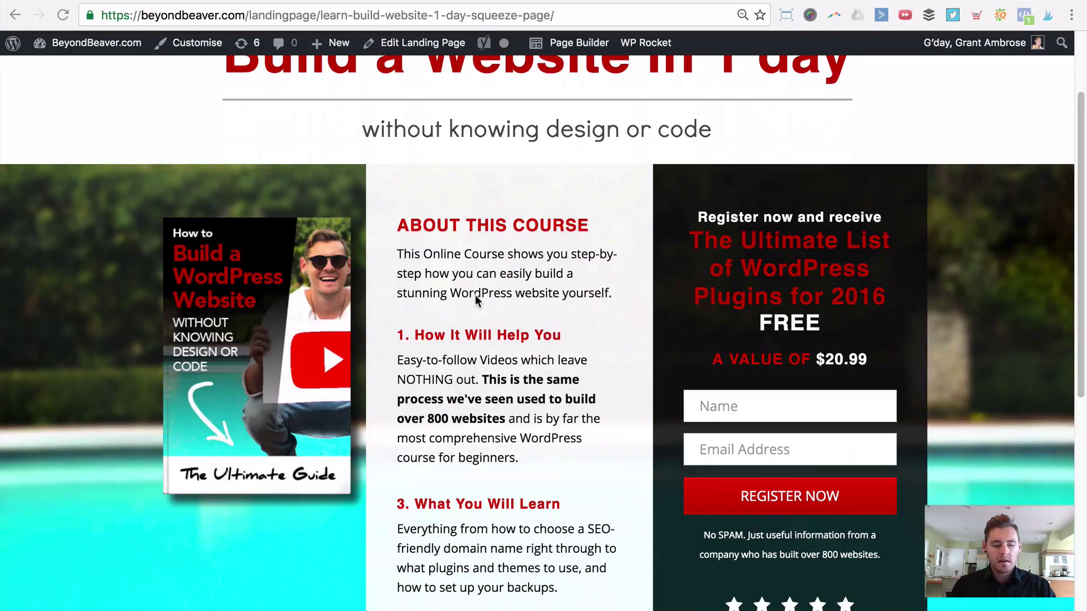
pyautogui.scroll(3, 515, 297)
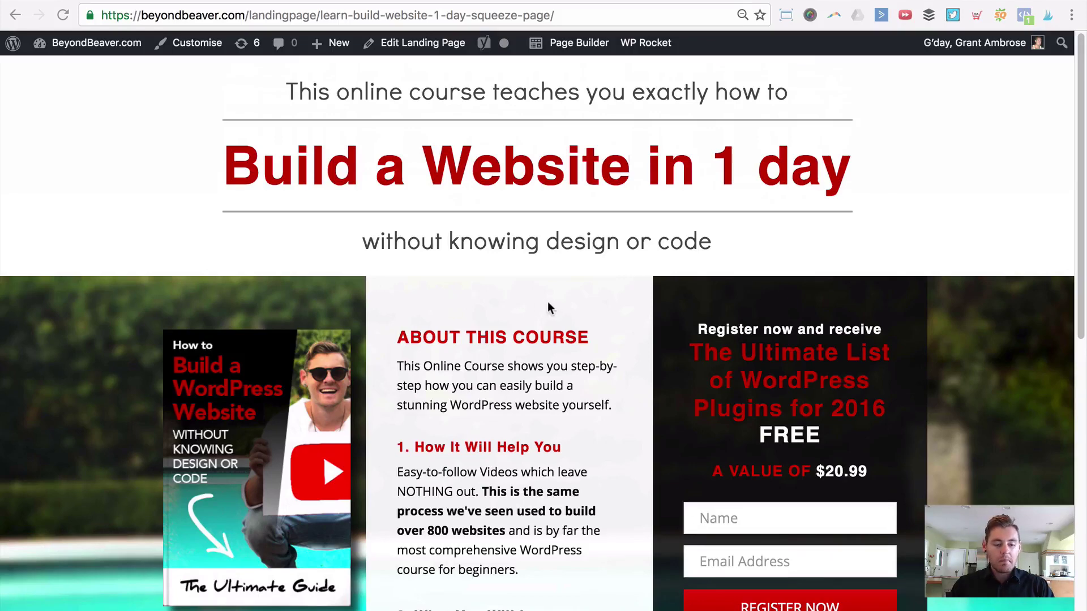
# Switch to the BeyondBeaver.com home page and open its Landing Pages product category.
pyautogui.click(208, 165)
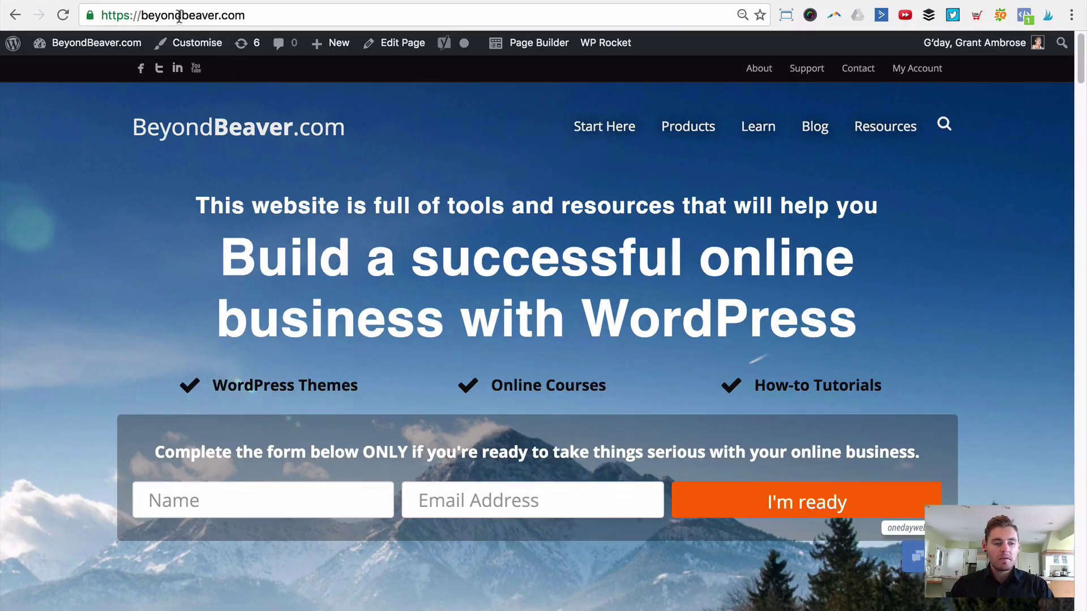
pyautogui.moveTo(702, 135)
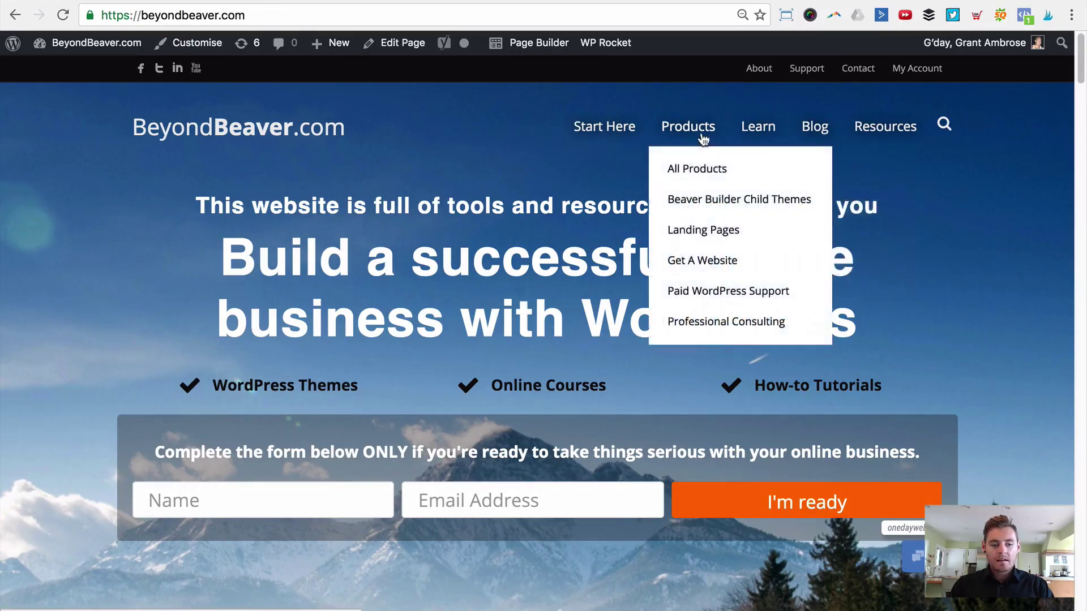
pyautogui.click(725, 231)
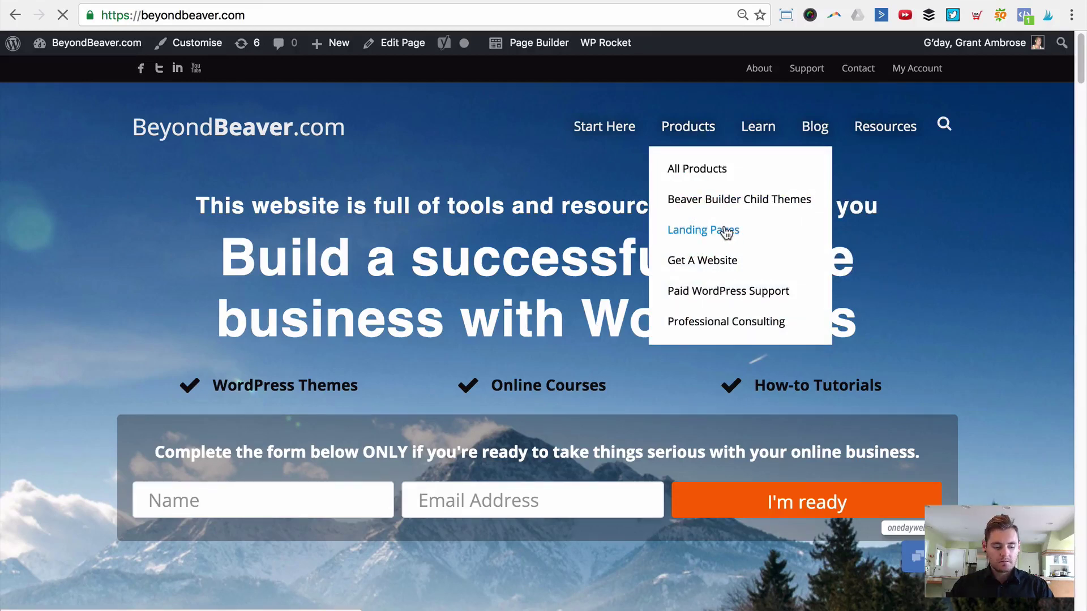
# Look through the landing page templates on offer in the product category, comparing their designs and prices.
pyautogui.scroll(-5, 749, 212)
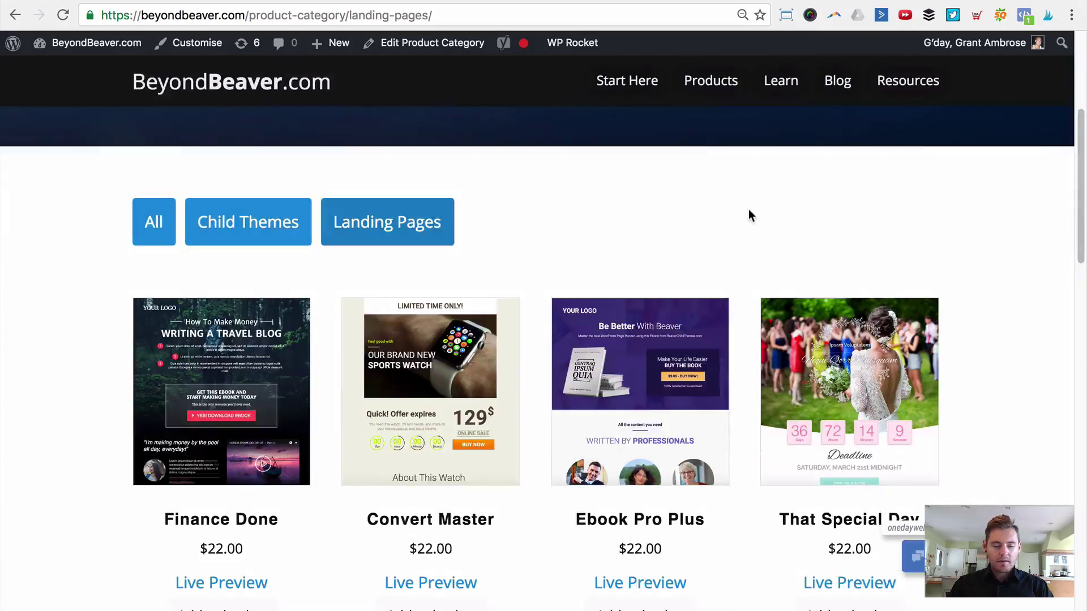
pyautogui.scroll(-8, 749, 209)
pyautogui.scroll(5, 749, 207)
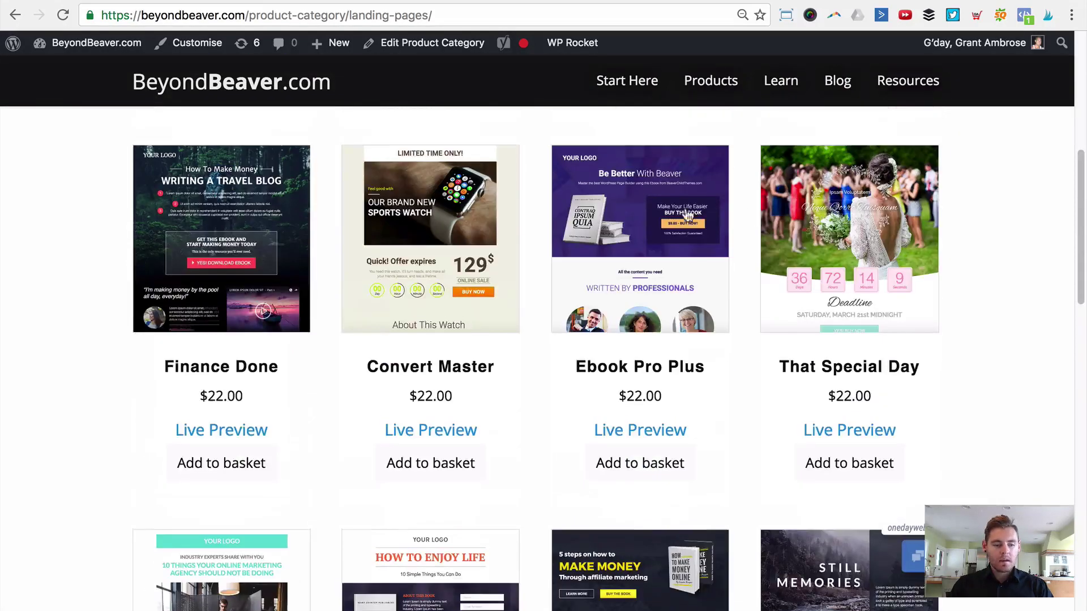
pyautogui.scroll(-2, 974, 199)
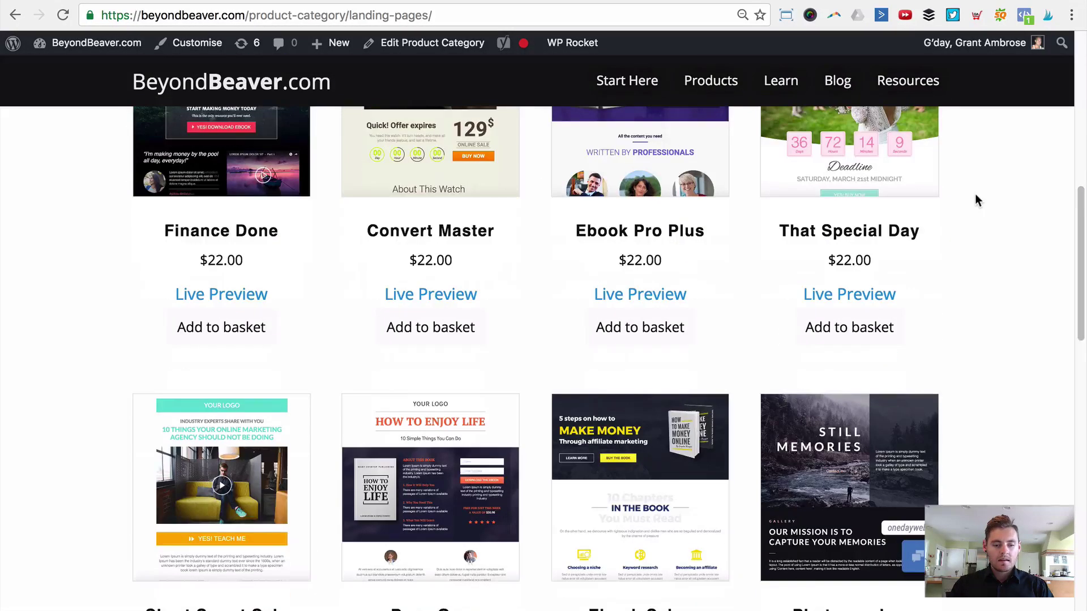
pyautogui.scroll(-9, 975, 195)
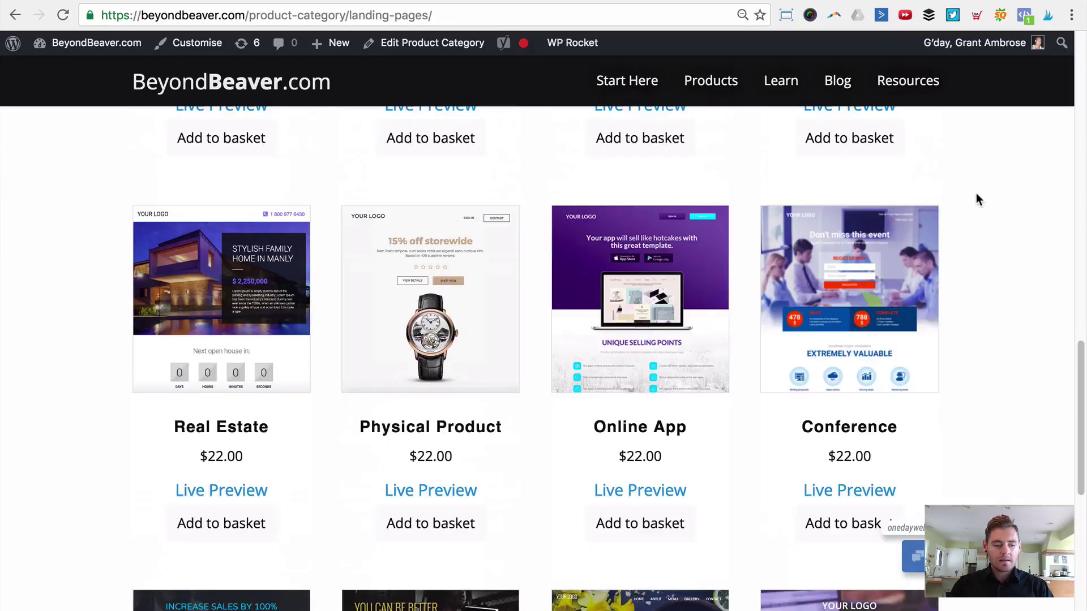
pyautogui.scroll(-5, 977, 195)
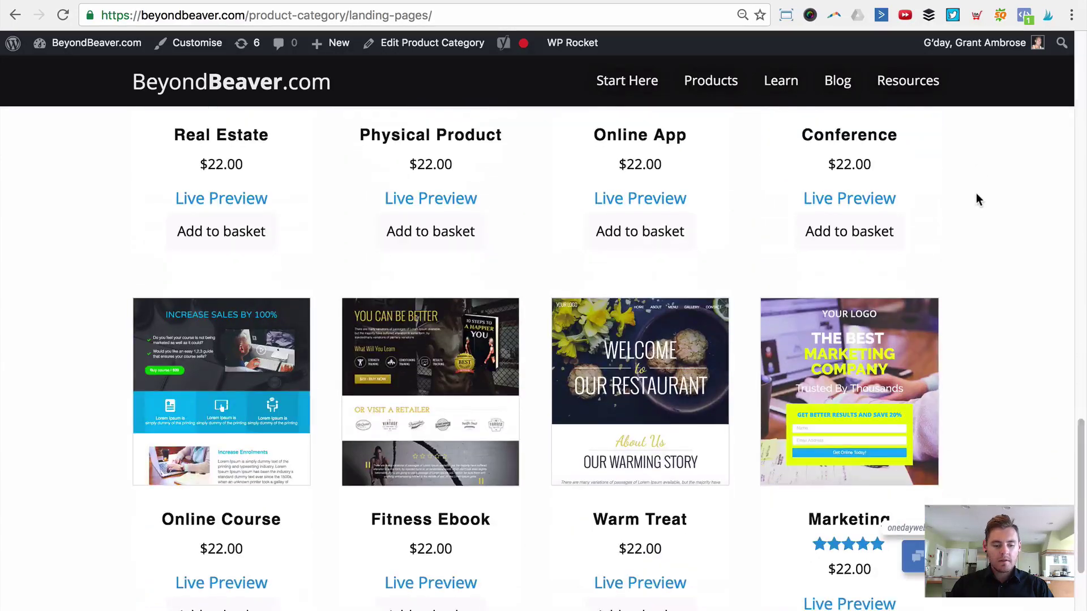
pyautogui.scroll(-3, 976, 192)
pyautogui.scroll(-6, 976, 192)
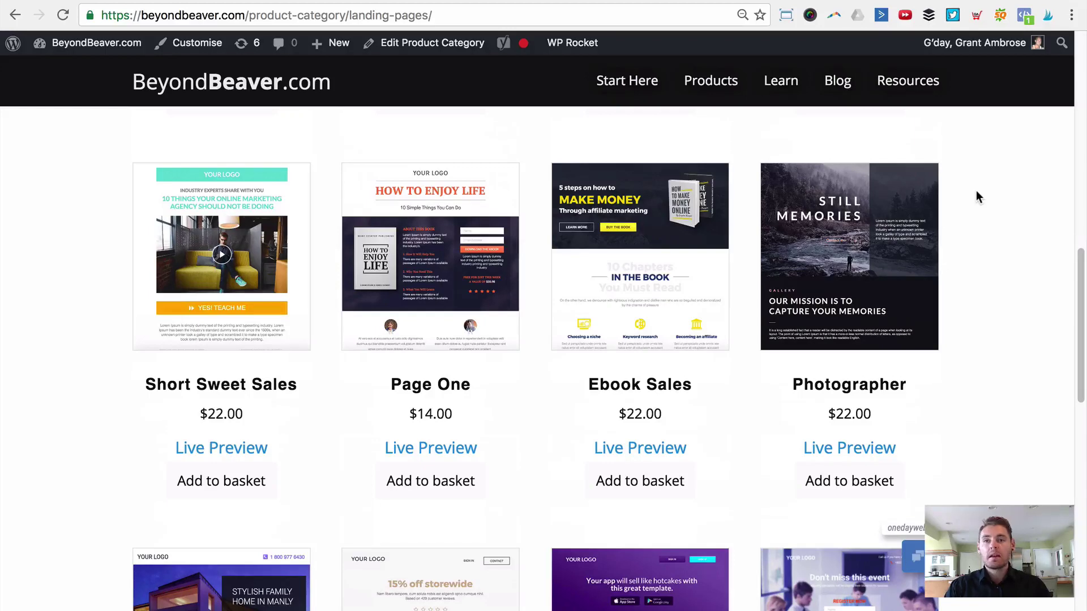
pyautogui.scroll(1, 503, 135)
pyautogui.scroll(6, 502, 137)
pyautogui.scroll(-3, 111, 186)
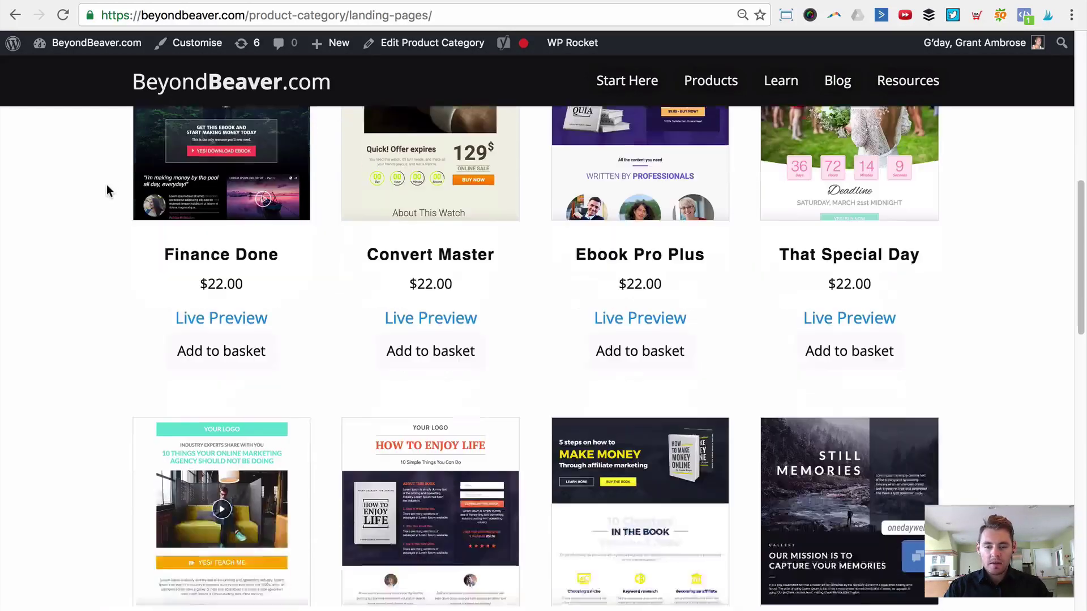
pyautogui.scroll(-2, 107, 186)
pyautogui.scroll(-1, 117, 188)
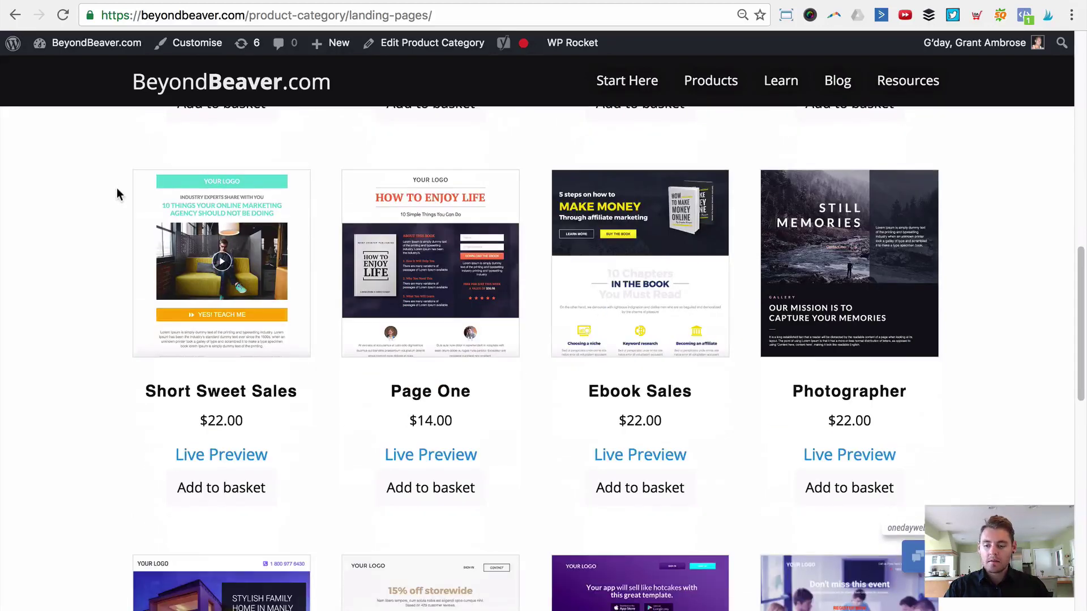
pyautogui.scroll(-3, 116, 195)
pyautogui.scroll(3, 106, 201)
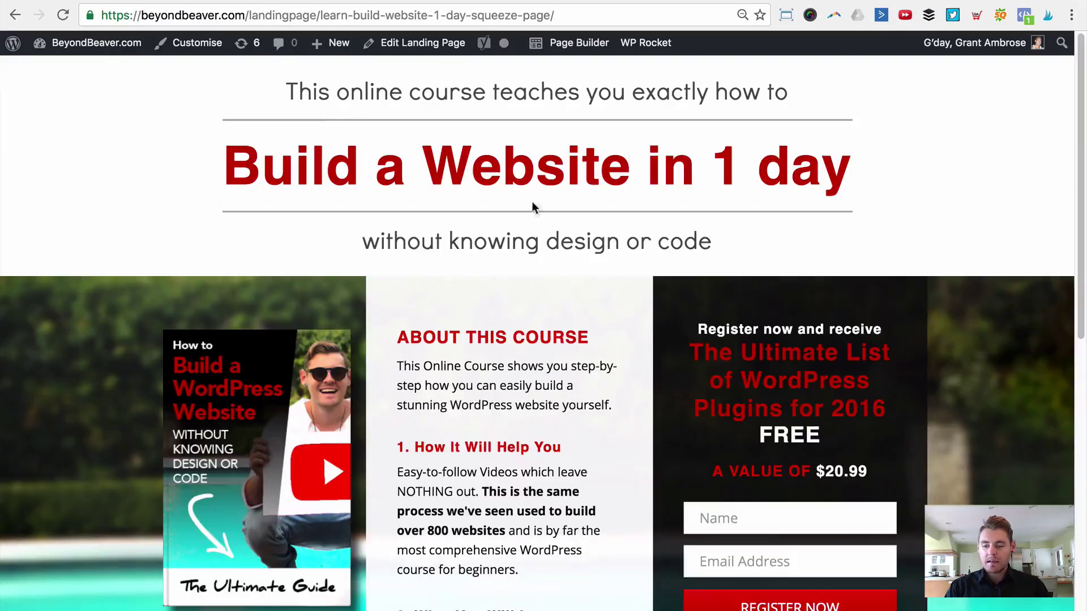
# Review the "Build a Website in 1 day" squeeze page again for comparison, and open the live preview of the Page One template.
pyautogui.scroll(-7, 151, 135)
pyautogui.scroll(7, 152, 135)
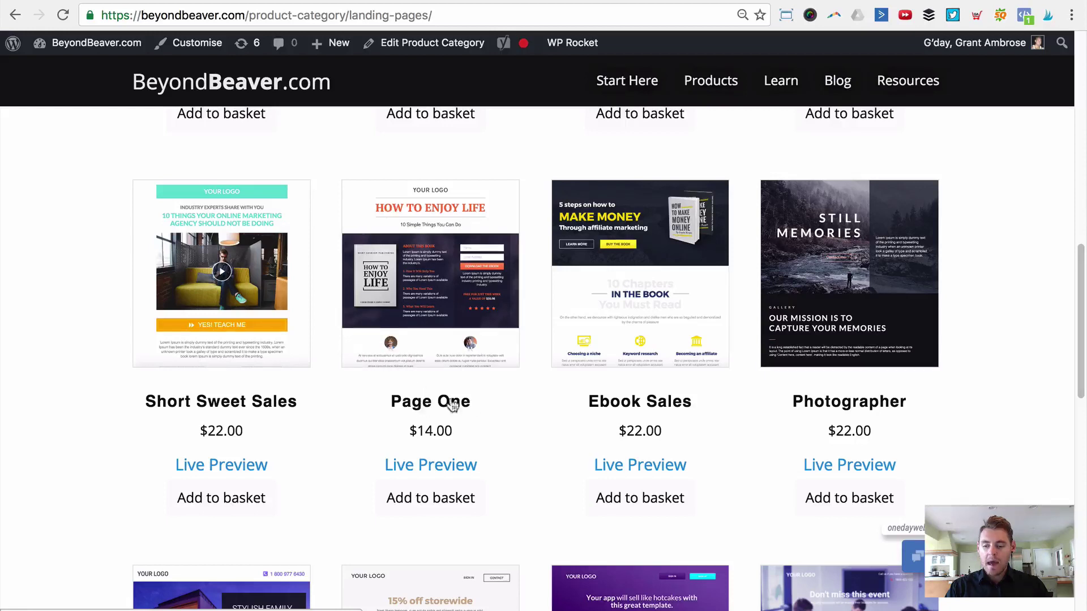
pyautogui.click(416, 467)
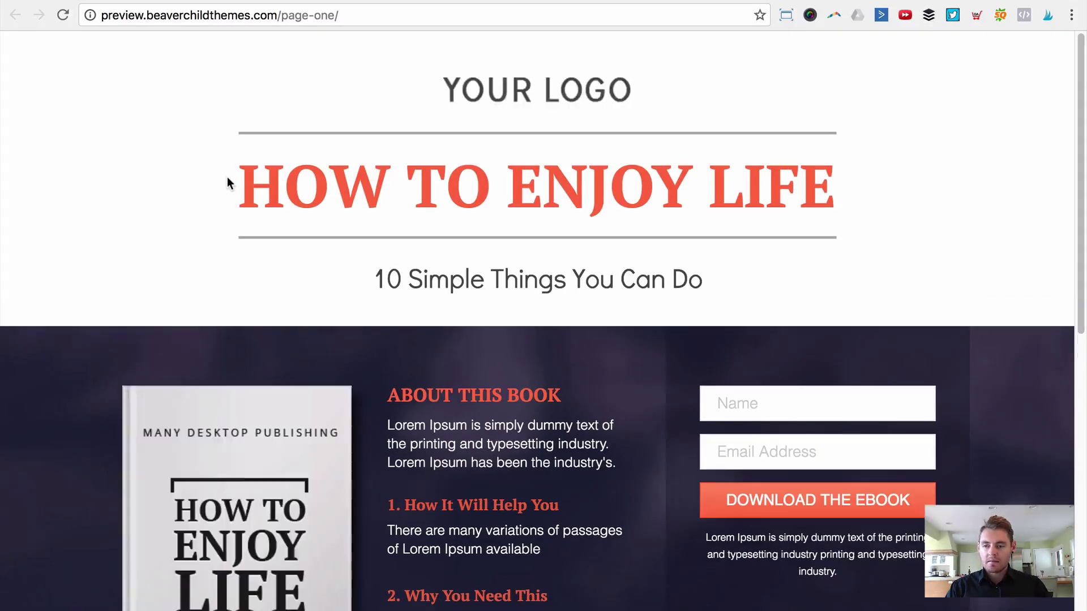
# Examine the overall layout of the Page One template preview, from the logo and headline to the testimonials and footer.
pyautogui.scroll(-3, 228, 182)
pyautogui.scroll(-6, 227, 176)
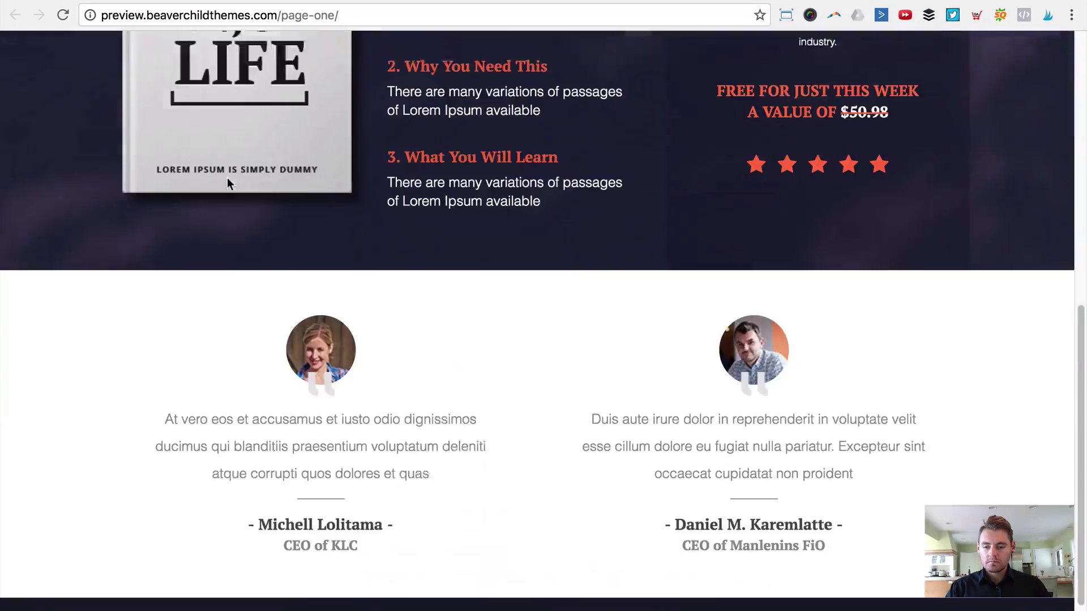
pyautogui.scroll(9, 226, 178)
pyautogui.scroll(-9, 226, 178)
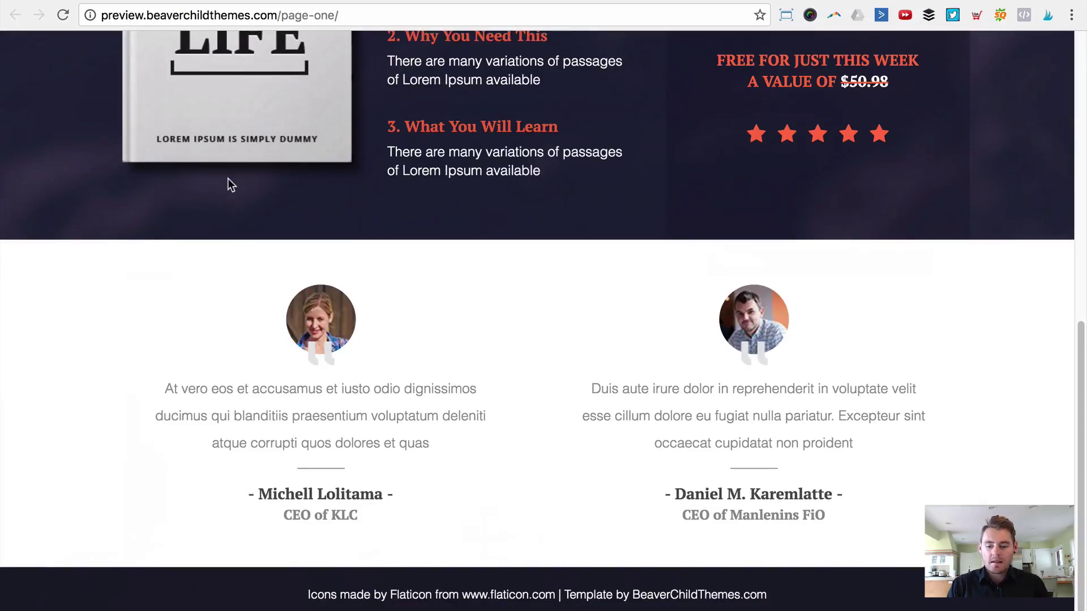
pyautogui.scroll(9, 228, 178)
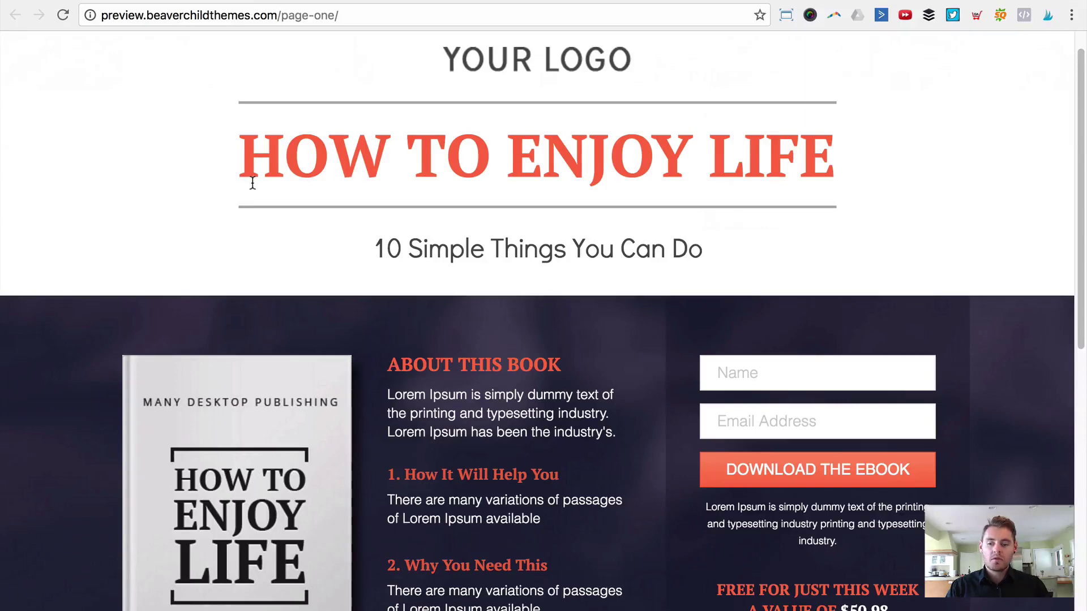
pyautogui.scroll(-9, 252, 183)
pyautogui.scroll(9, 253, 183)
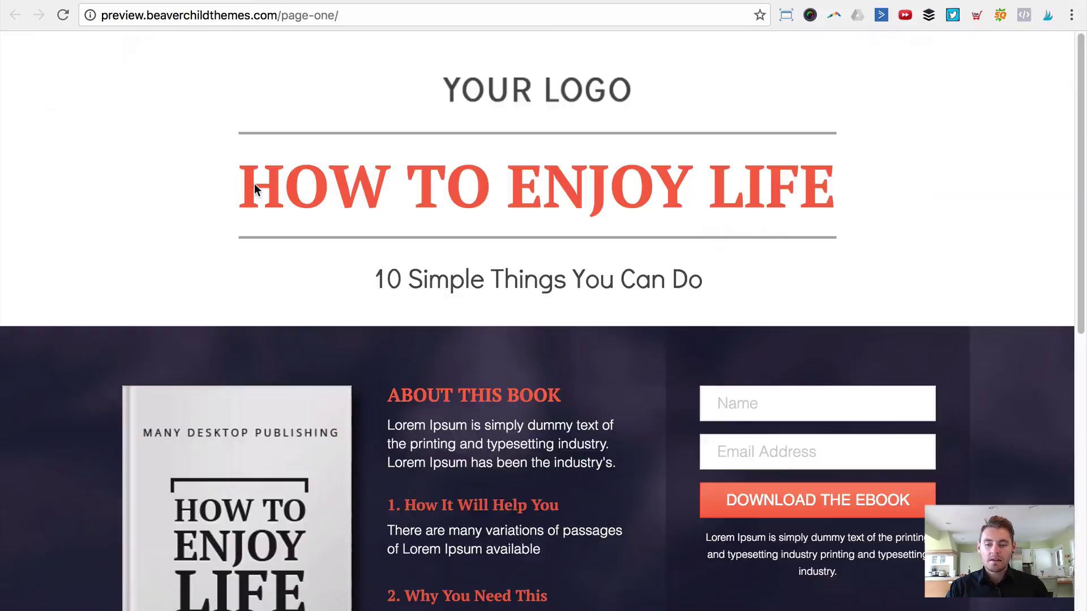
pyautogui.scroll(-4, 456, 241)
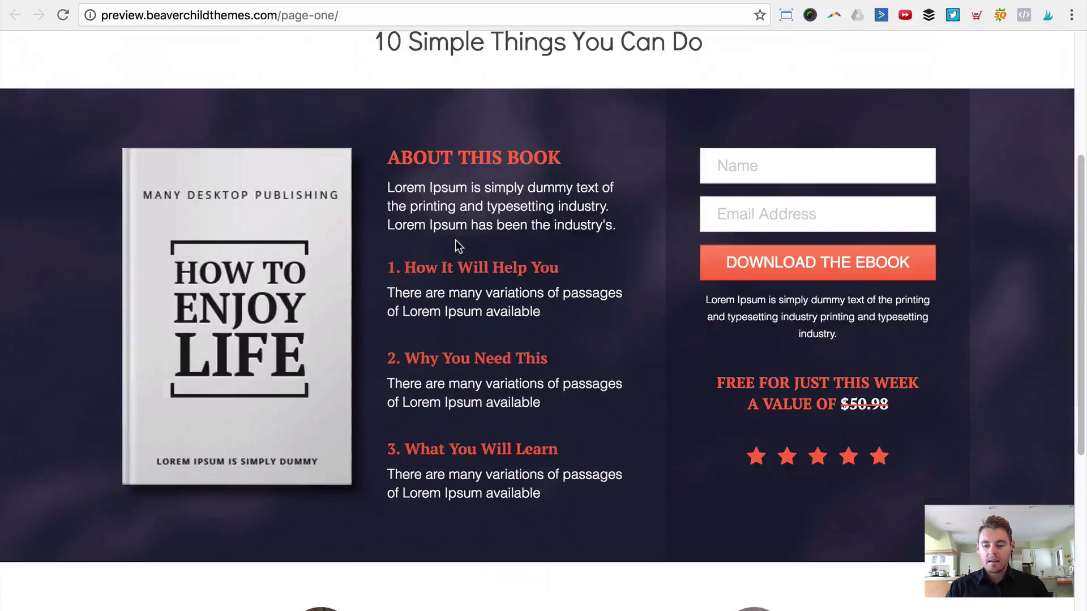
pyautogui.scroll(-4, 459, 236)
pyautogui.scroll(8, 460, 236)
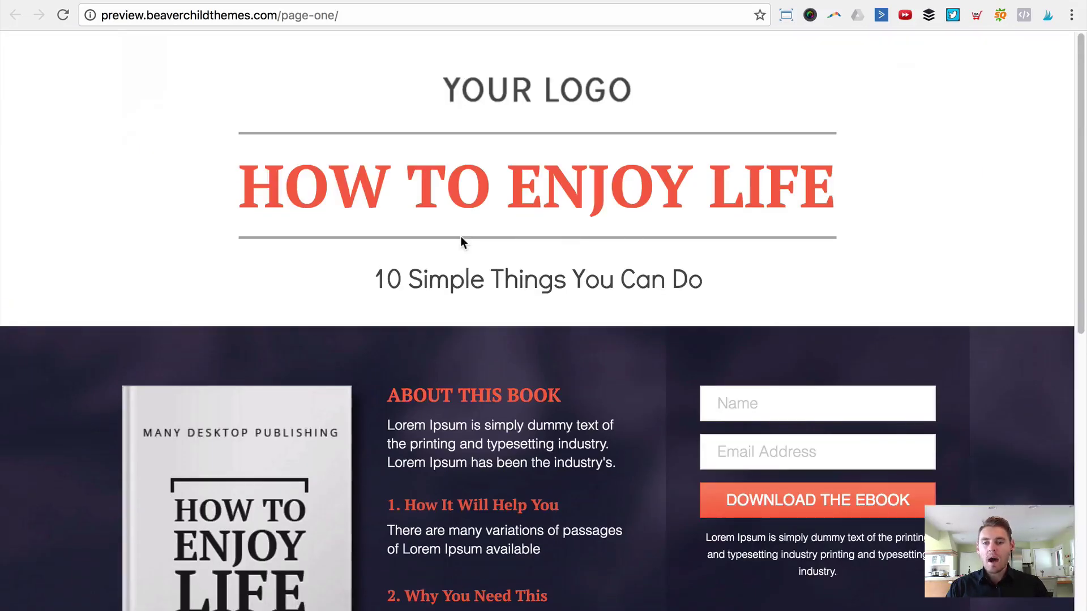
# Inspect the Page One preview's individual sections: book image, description, opt-in form, offer text, star rating and testimonials.
pyautogui.scroll(-2, 753, 196)
pyautogui.scroll(-1, 752, 195)
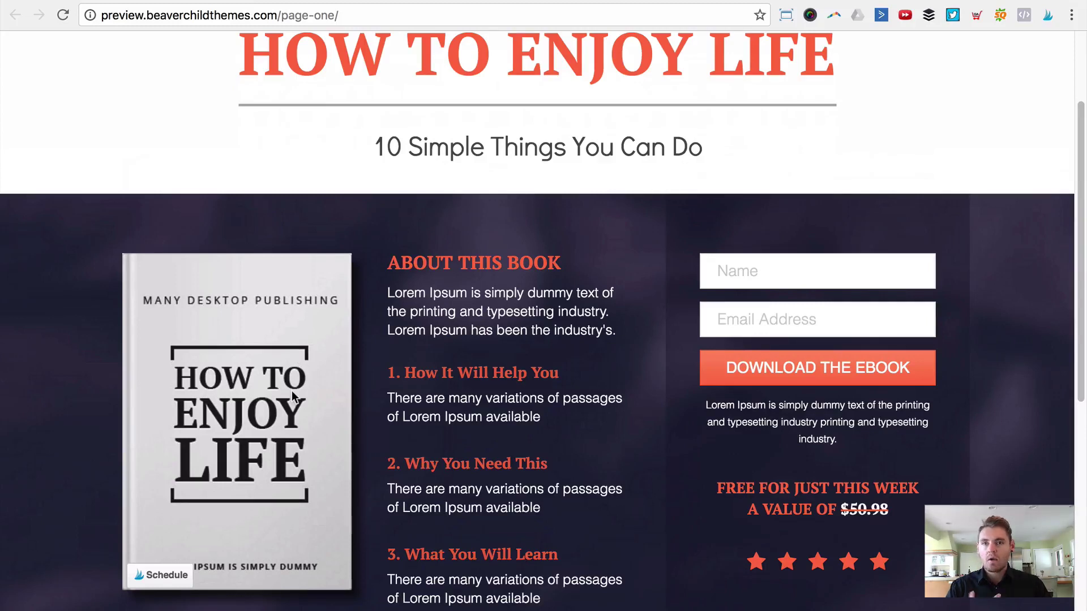
pyautogui.scroll(-1, 291, 395)
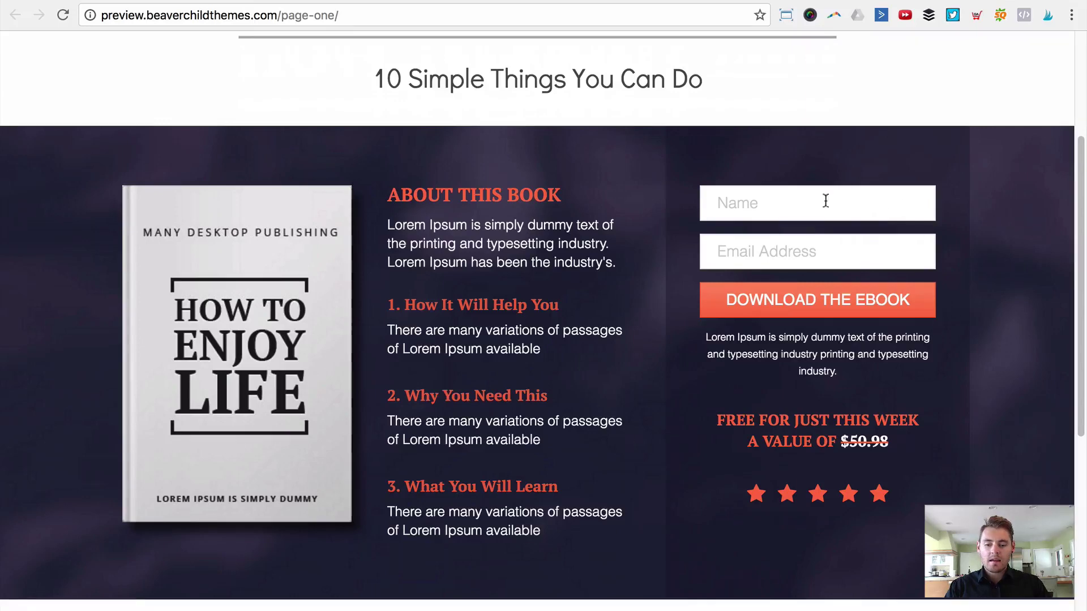
pyautogui.scroll(-1, 776, 417)
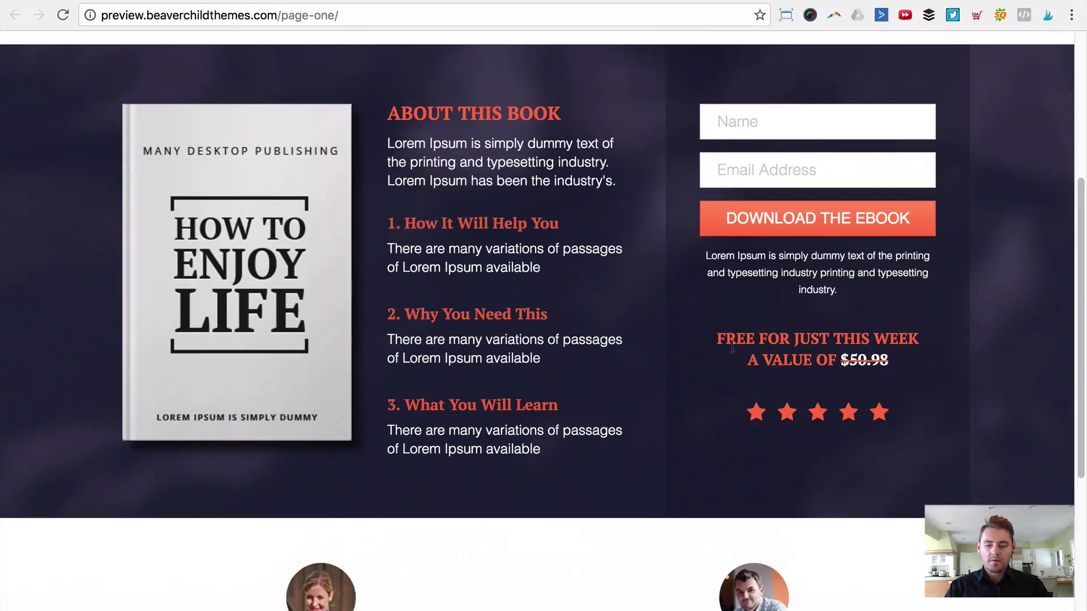
pyautogui.tripleClick(732, 353)
pyautogui.click(902, 371)
pyautogui.scroll(-2, 901, 372)
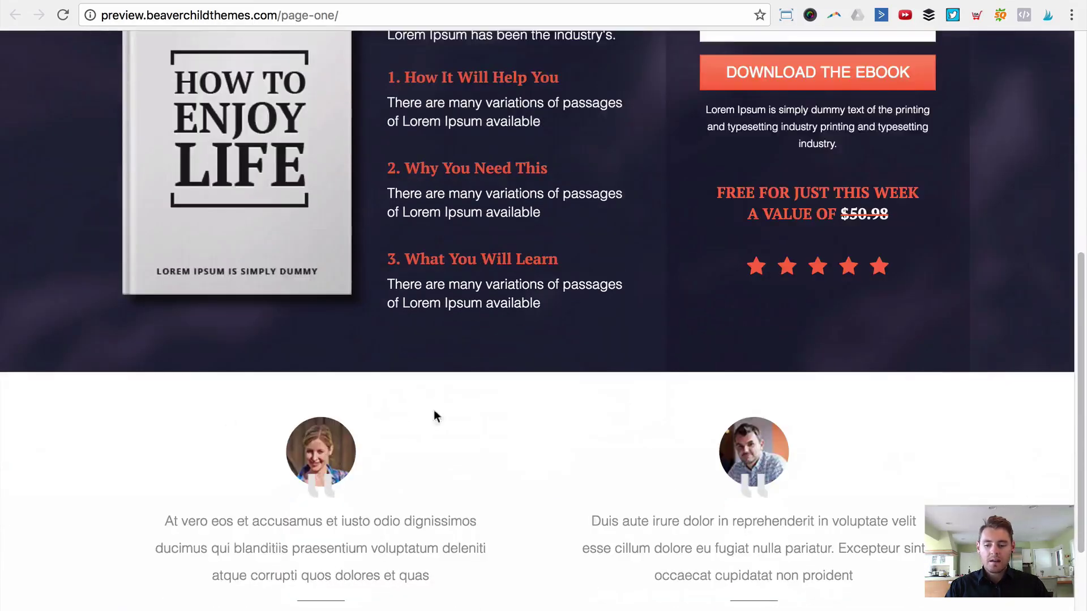
pyautogui.scroll(-2, 570, 473)
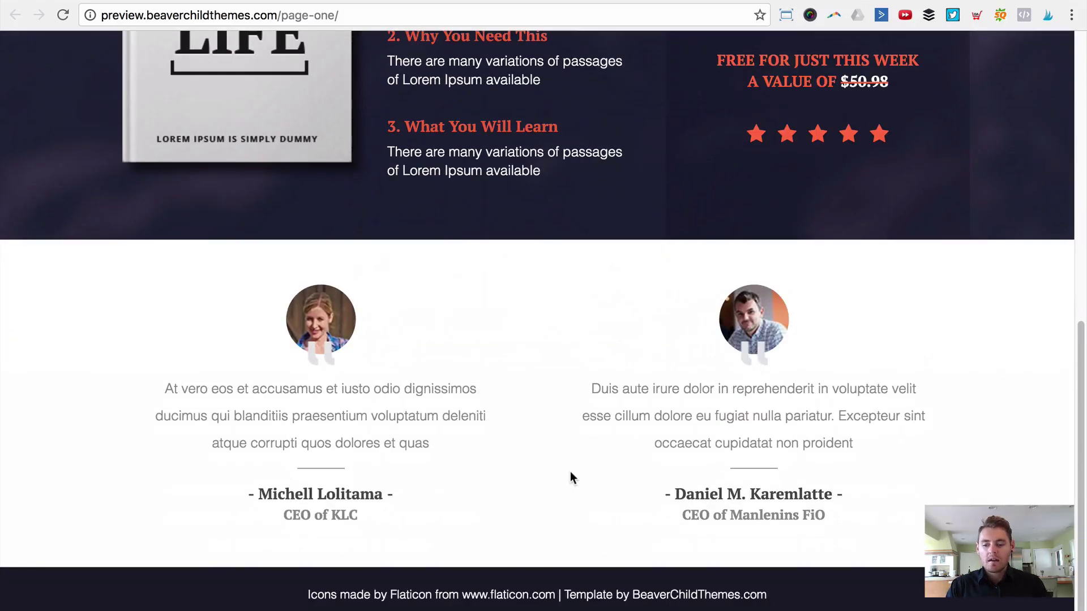
pyautogui.press('Home')
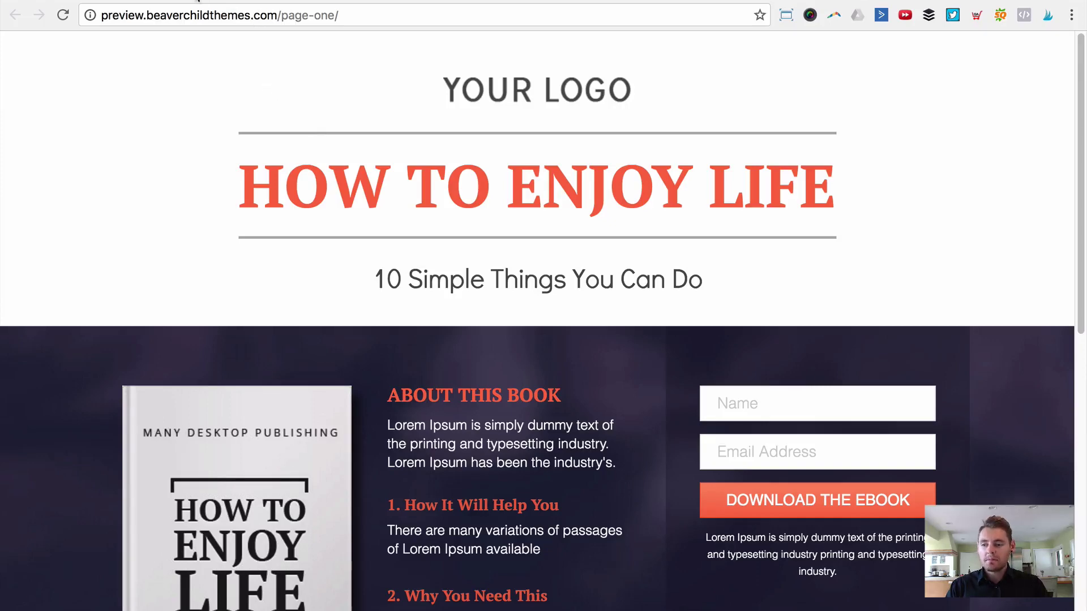
# Close the template preview and open the Page One product page from the landing pages category.
pyautogui.hotkey('ctrl', 'w')
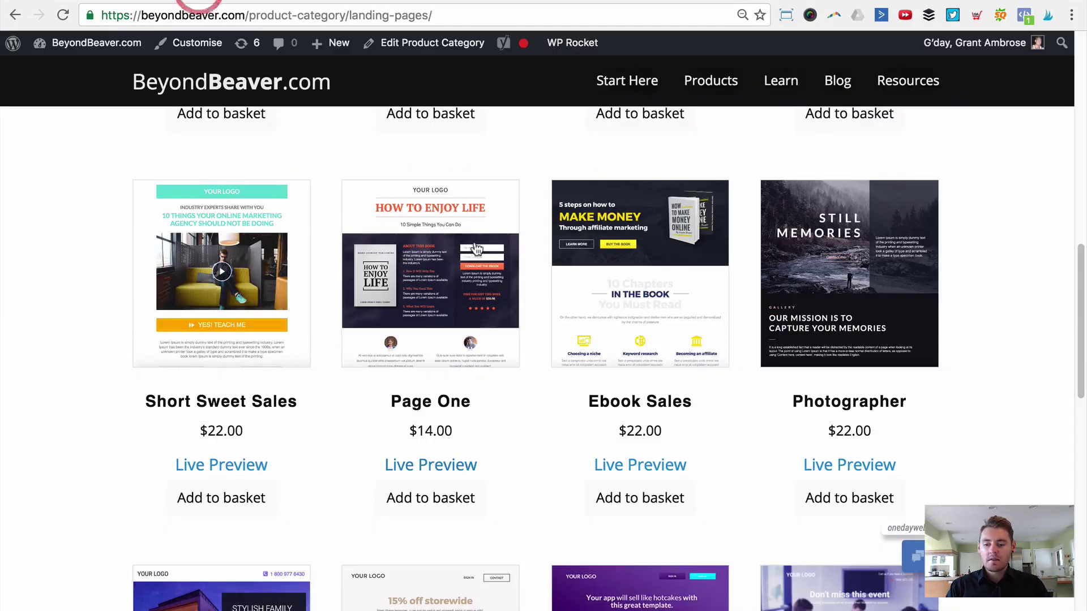
pyautogui.scroll(5, 479, 275)
pyautogui.scroll(-6, 743, 277)
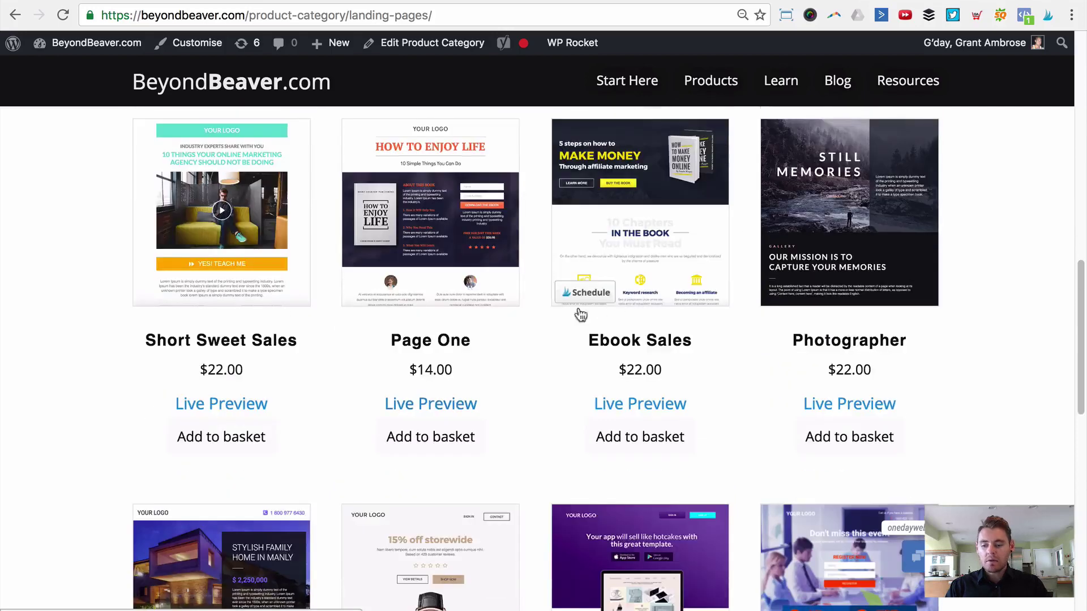
pyautogui.click(437, 245)
pyautogui.moveTo(435, 231)
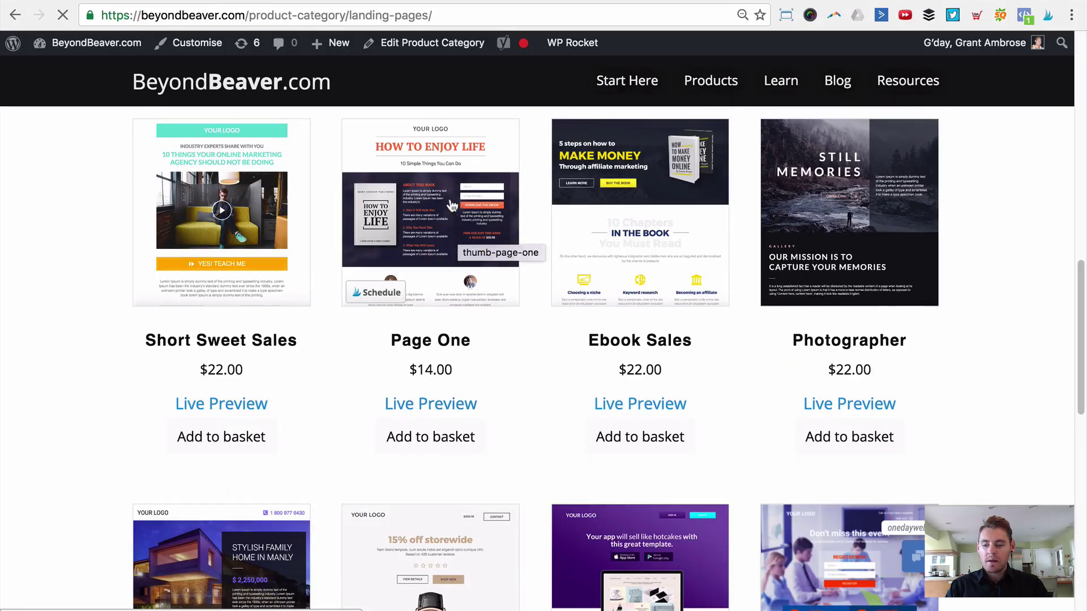
# Look over the Page One product page and add the template to the basket.
pyautogui.scroll(-10, 448, 363)
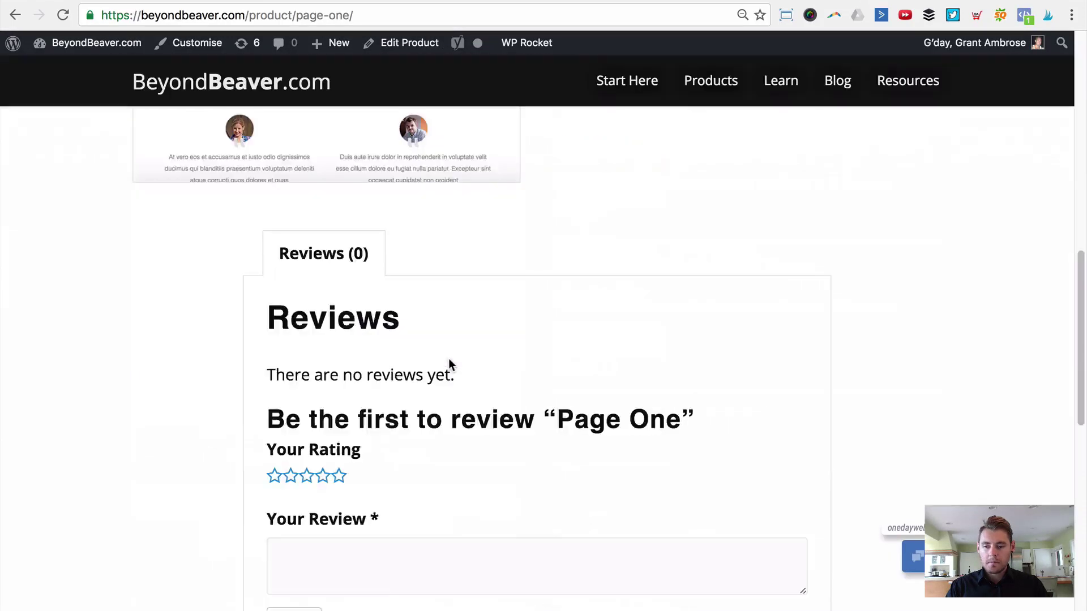
pyautogui.scroll(3, 449, 363)
pyautogui.click(626, 210)
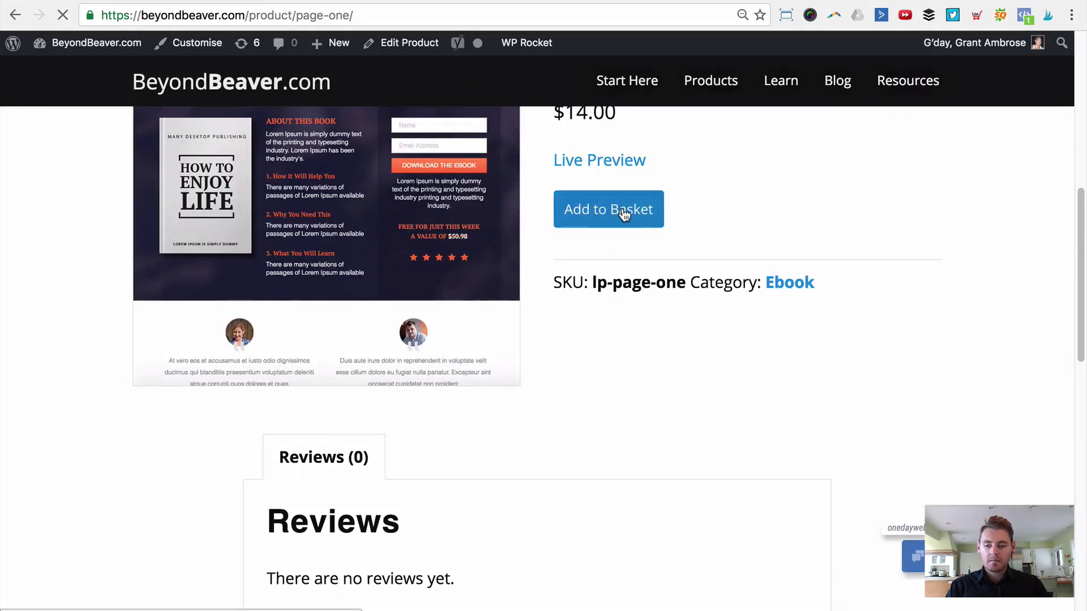
# Proceed to checkout with the Page One template and complete the order using the Beaver Points discount.
pyautogui.scroll(-2, 677, 330)
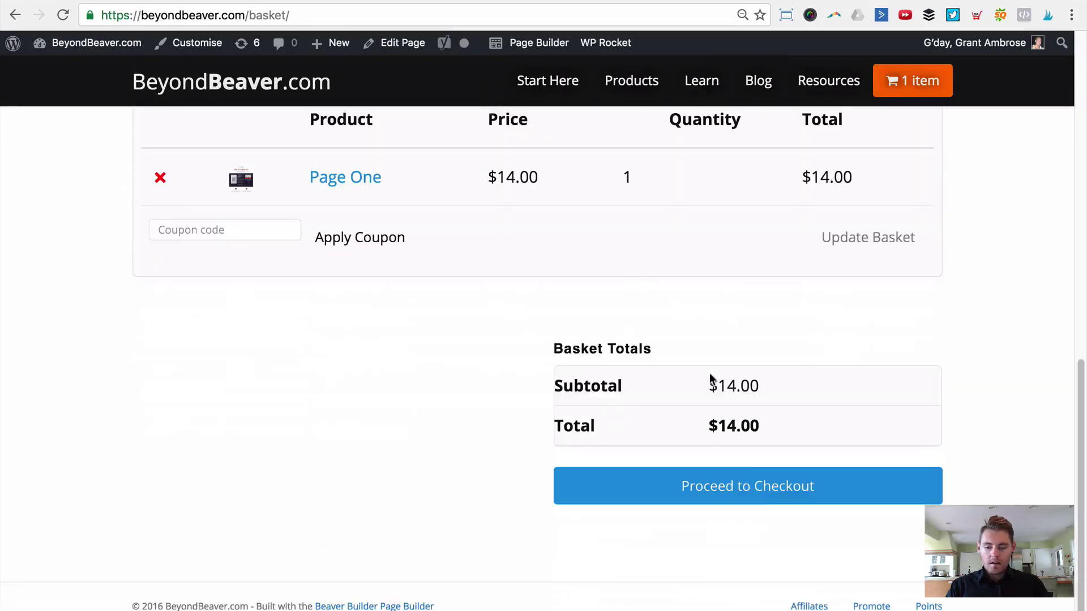
pyautogui.click(745, 490)
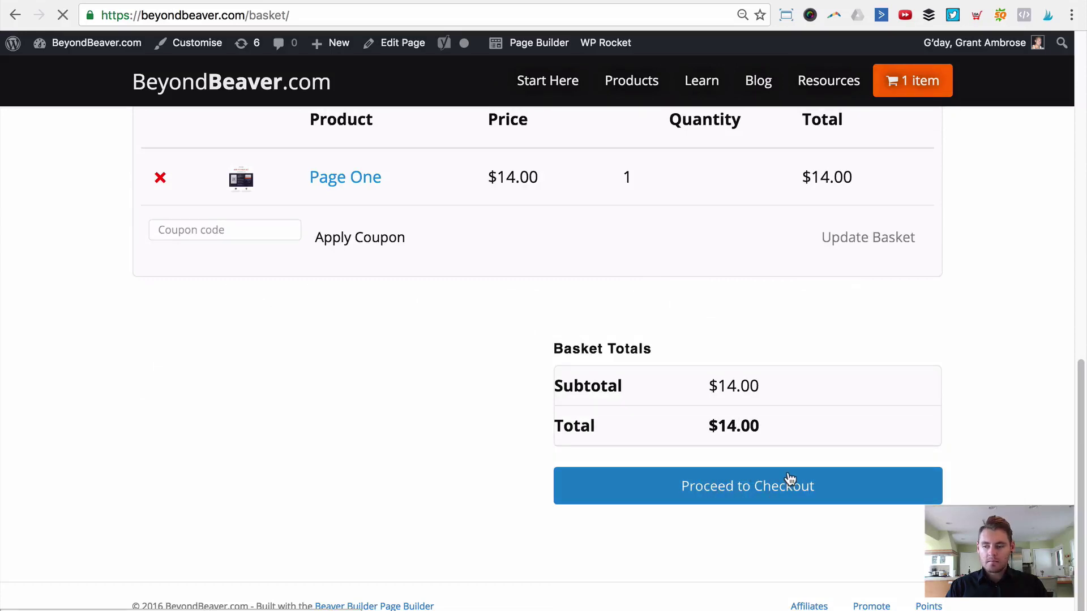
pyautogui.scroll(-5, 713, 325)
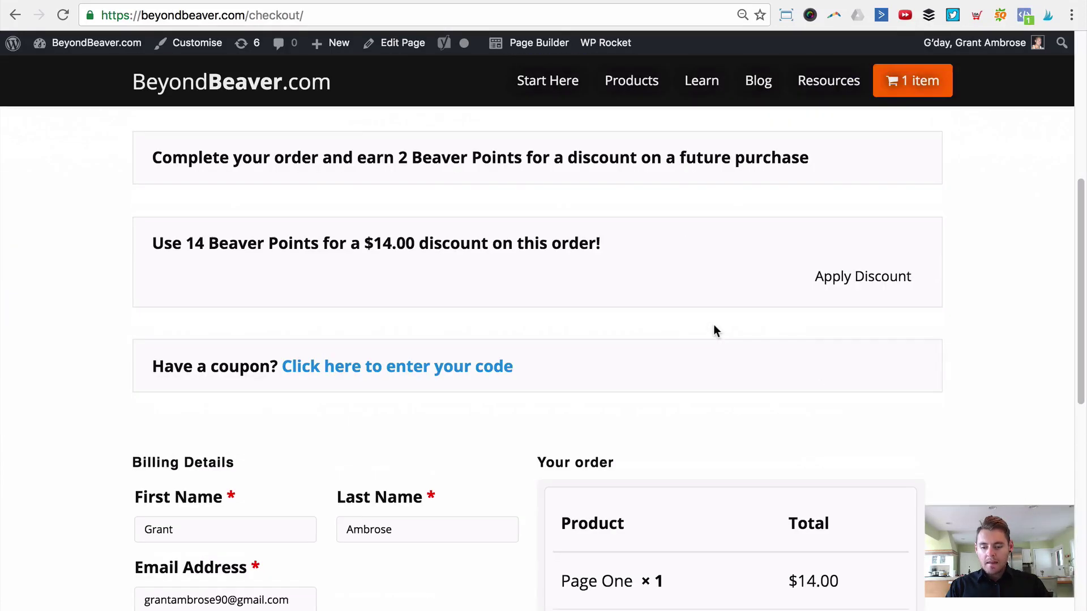
pyautogui.scroll(-5, 714, 327)
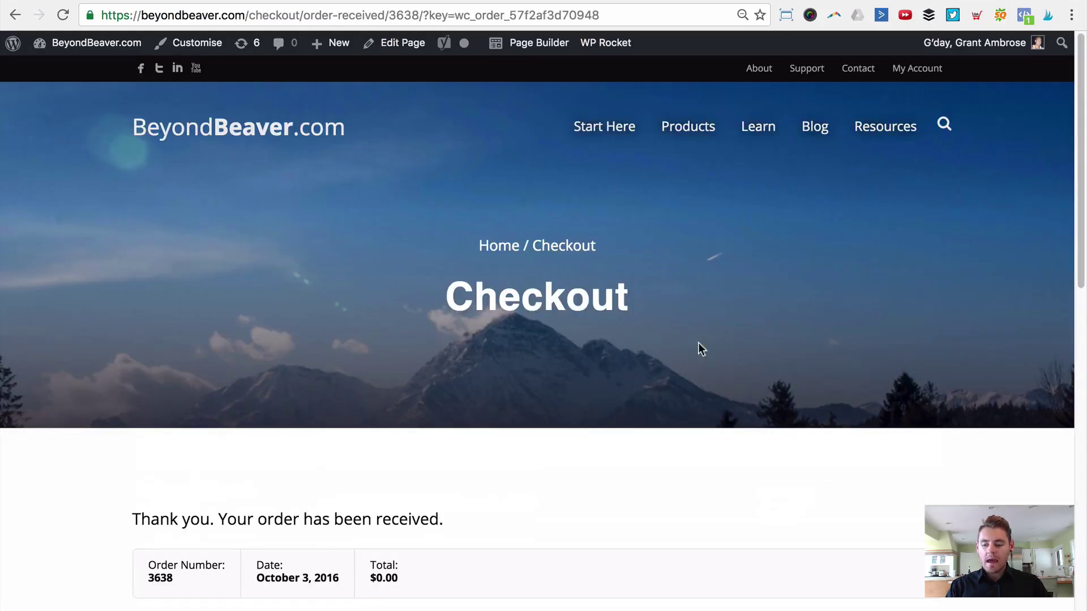
# Check the Page One download entry on the order confirmation, and open the downloads list in the customer account.
pyautogui.scroll(-3, 672, 352)
pyautogui.scroll(-1, 672, 357)
pyautogui.scroll(-1, 357, 555)
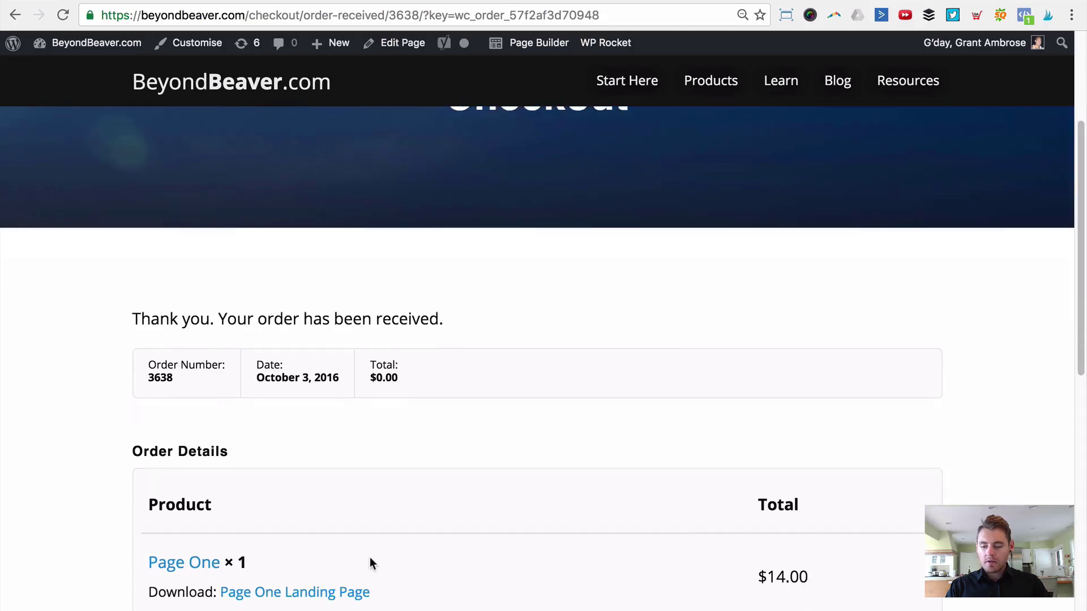
pyautogui.scroll(4, 441, 554)
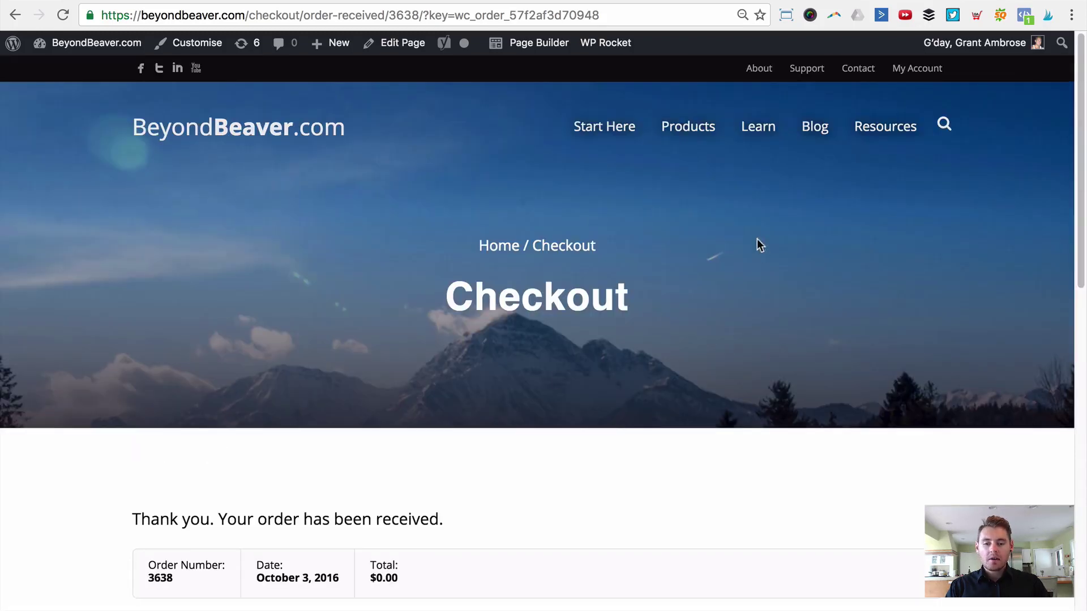
pyautogui.click(921, 70)
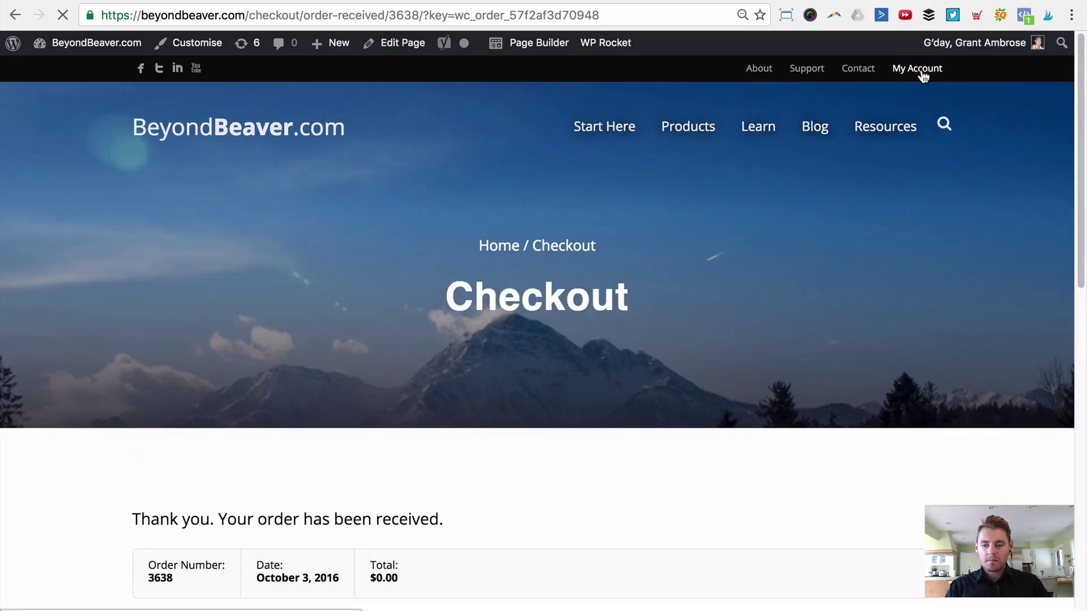
pyautogui.scroll(-6, 505, 338)
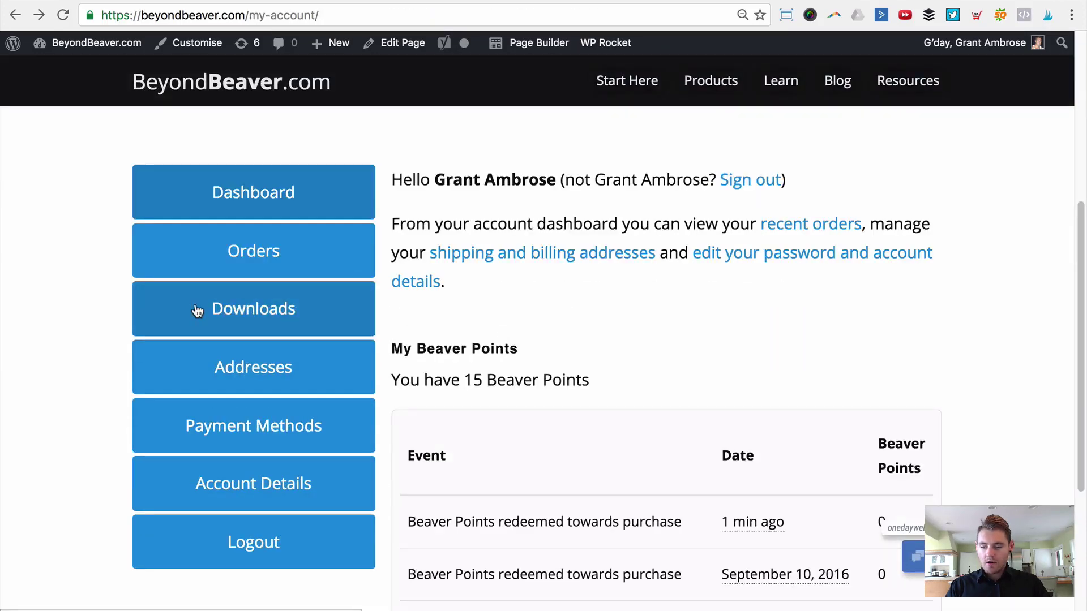
pyautogui.click(262, 309)
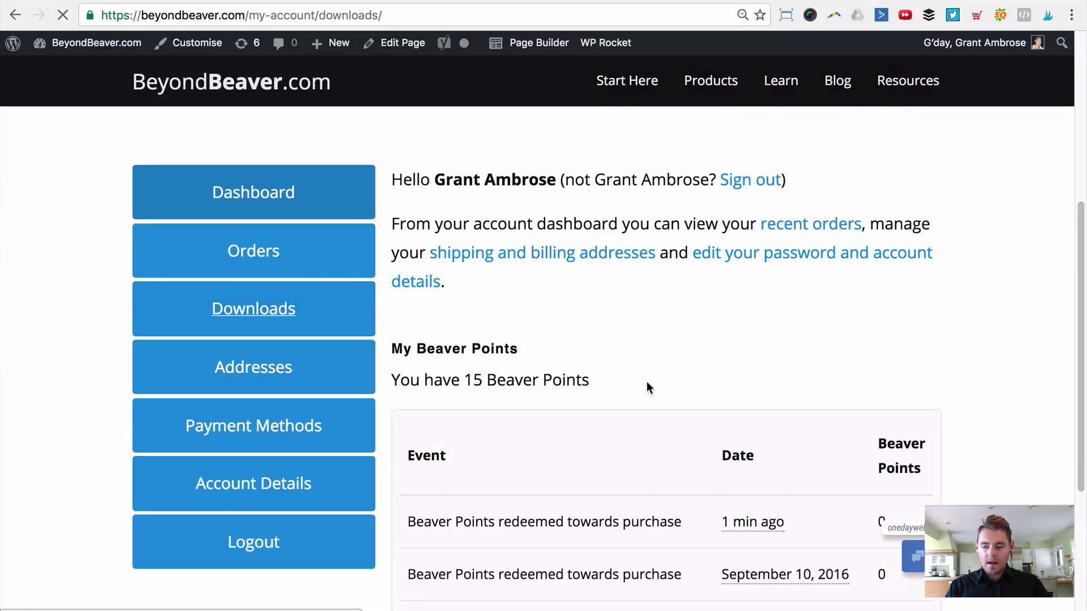
pyautogui.scroll(-3, 645, 385)
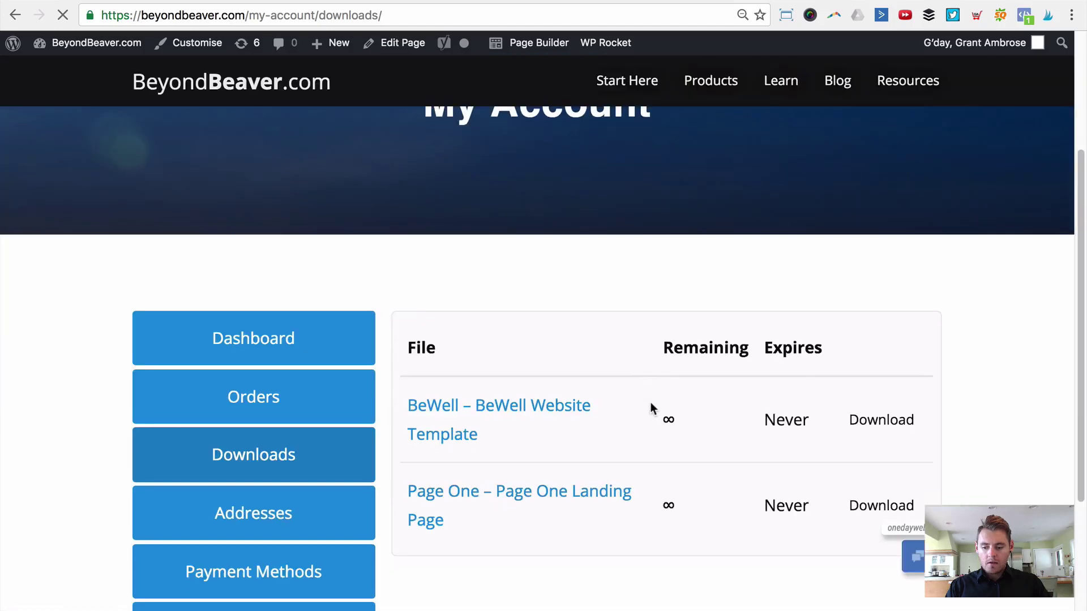
pyautogui.scroll(-2, 790, 501)
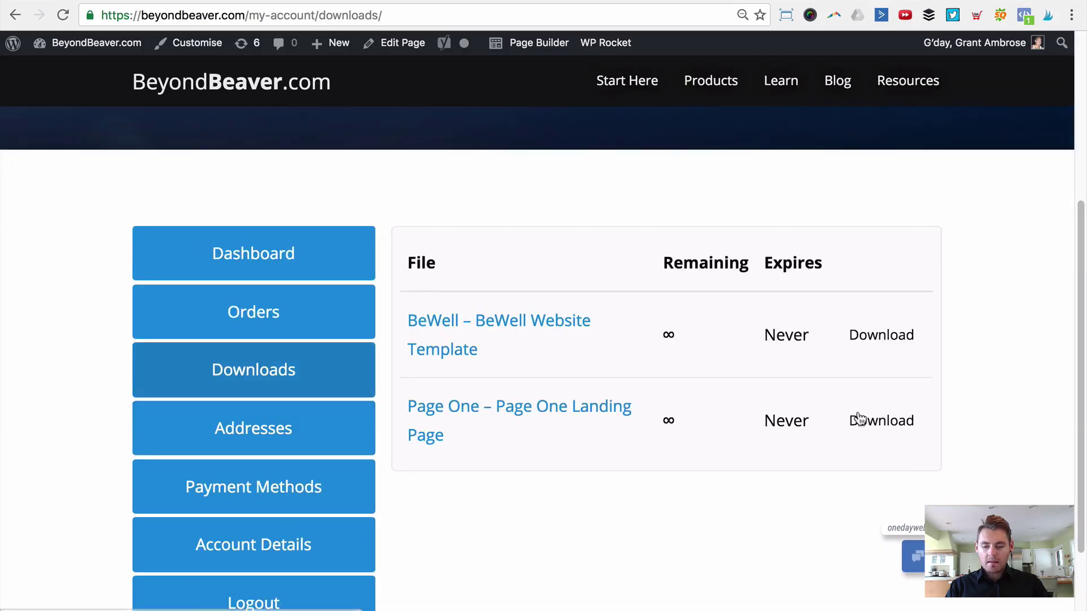
# Download the Page One Landing Page file and save it as page-one-2016-03-28.xml_.zip on the Desktop.
pyautogui.click(890, 424)
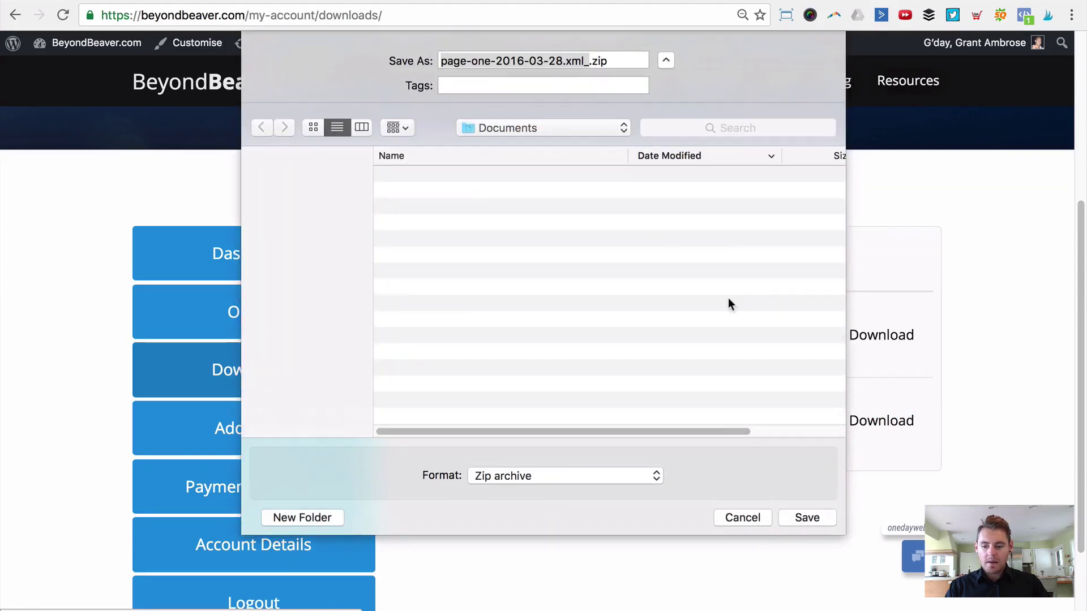
pyautogui.click(623, 128)
pyautogui.click(503, 168)
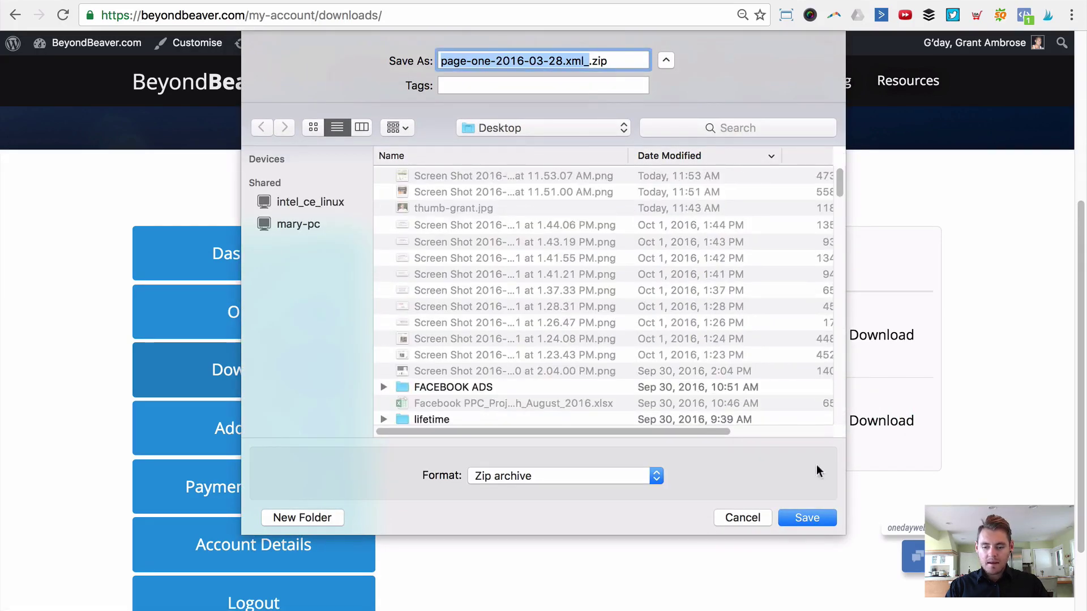
pyautogui.click(806, 515)
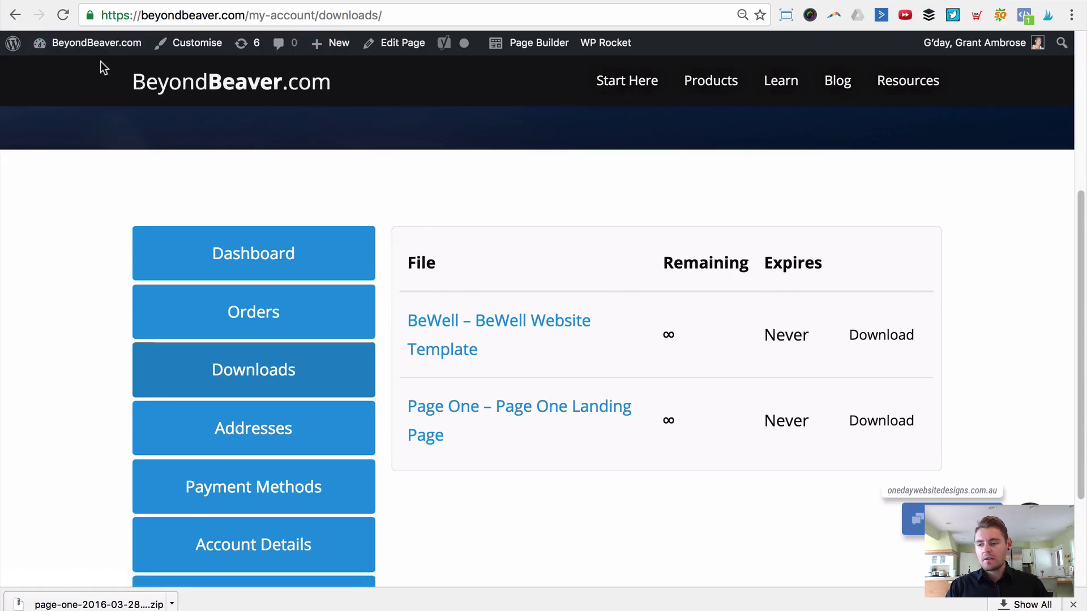
# Open the site's WordPress dashboard and review the list of all landing pages.
pyautogui.moveTo(85, 42)
pyautogui.click(71, 71)
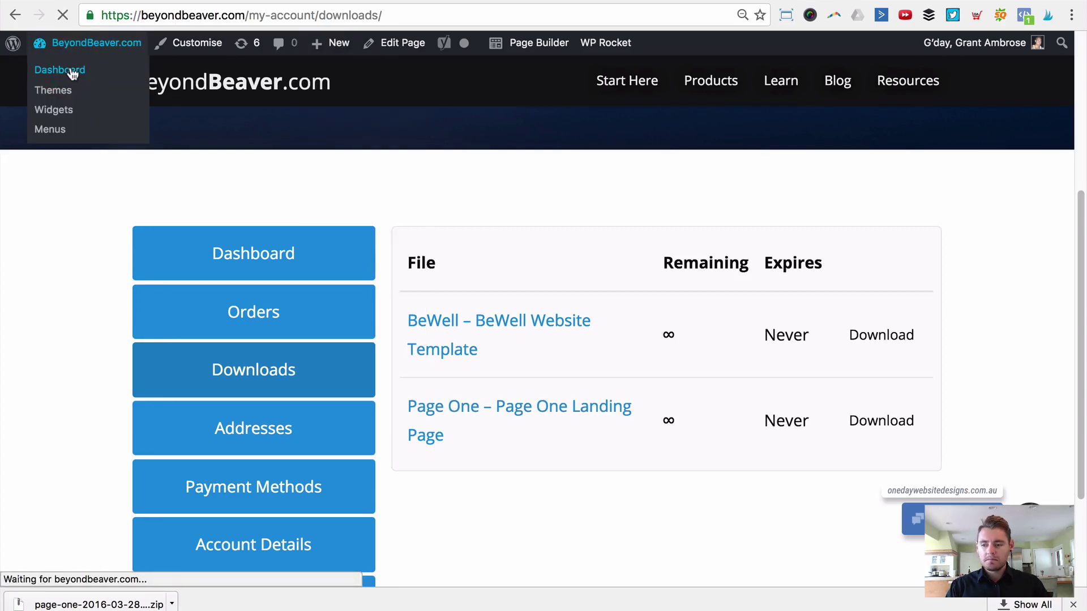
pyautogui.scroll(6, 57, 226)
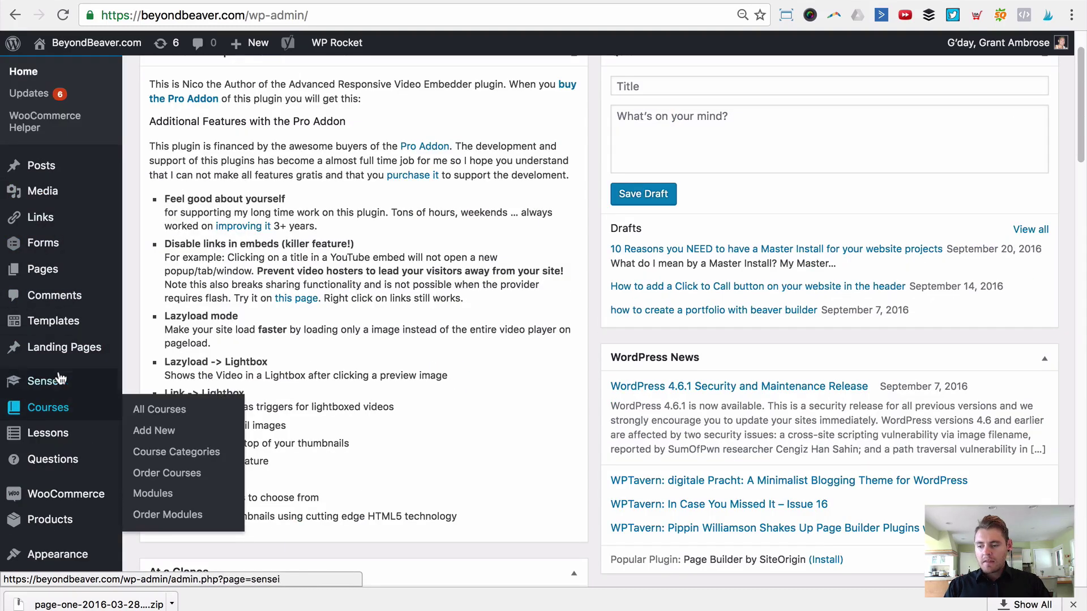
pyautogui.moveTo(60, 364)
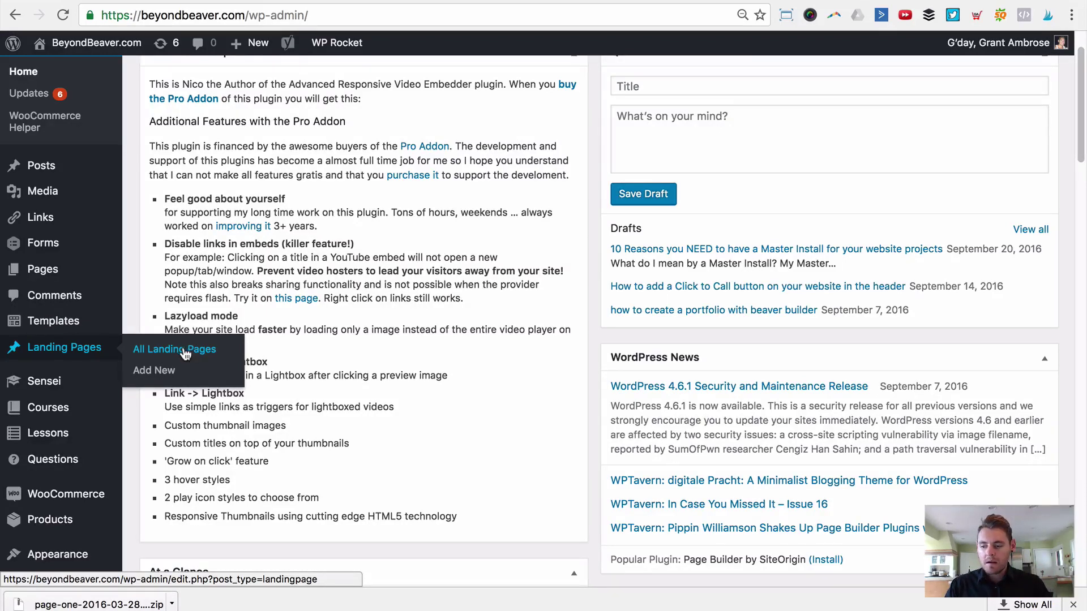
pyautogui.click(174, 351)
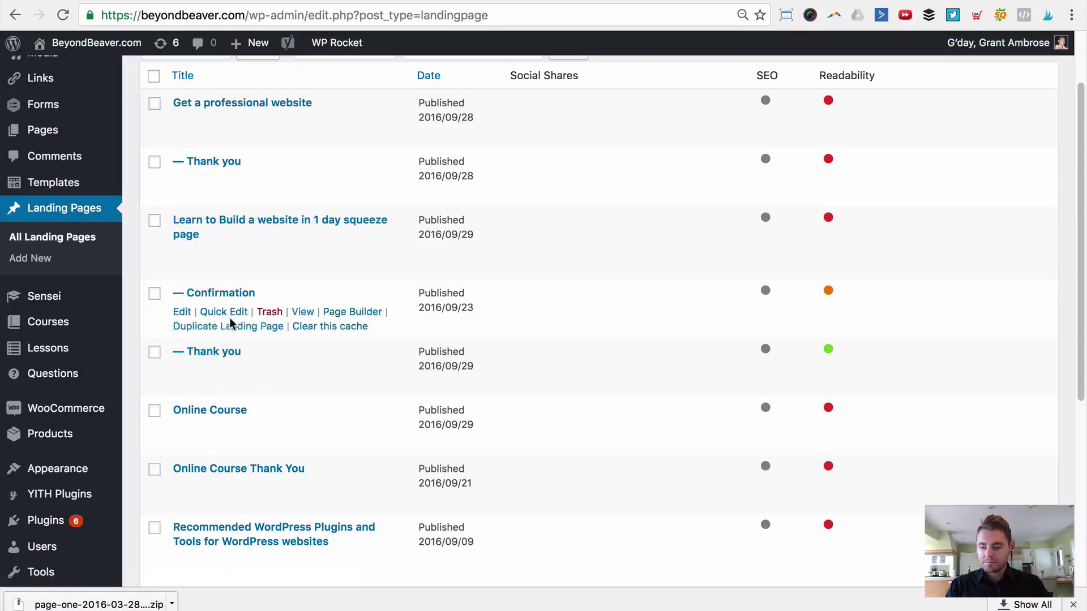
pyautogui.scroll(-1, 230, 320)
pyautogui.scroll(-10, 234, 392)
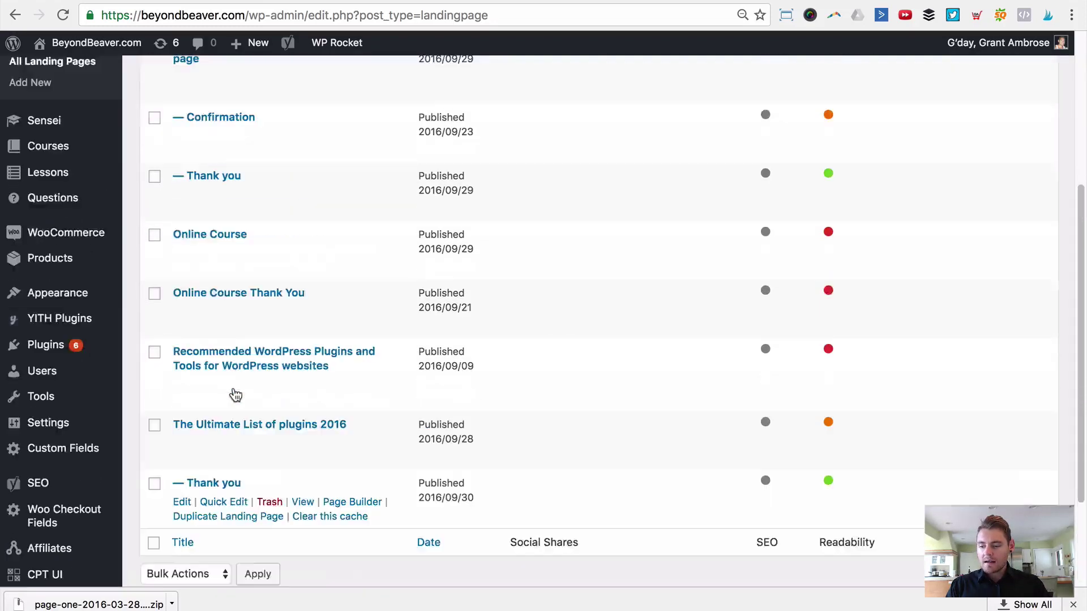
pyautogui.scroll(15, 238, 399)
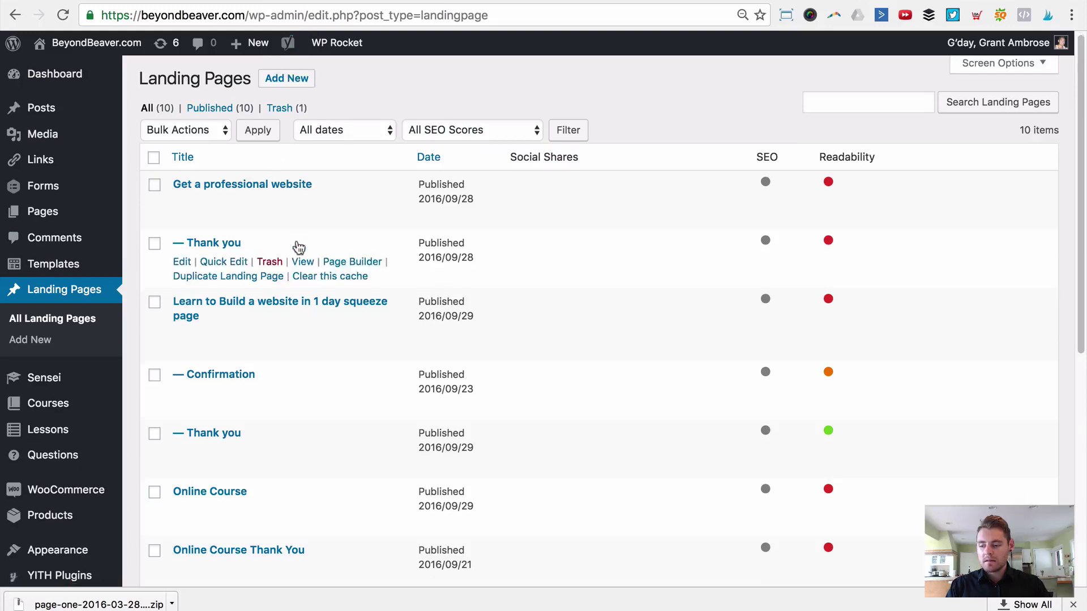
# Open the site's import tools and run the WordPress importer.
pyautogui.scroll(-3, 214, 321)
pyautogui.scroll(-1, 97, 453)
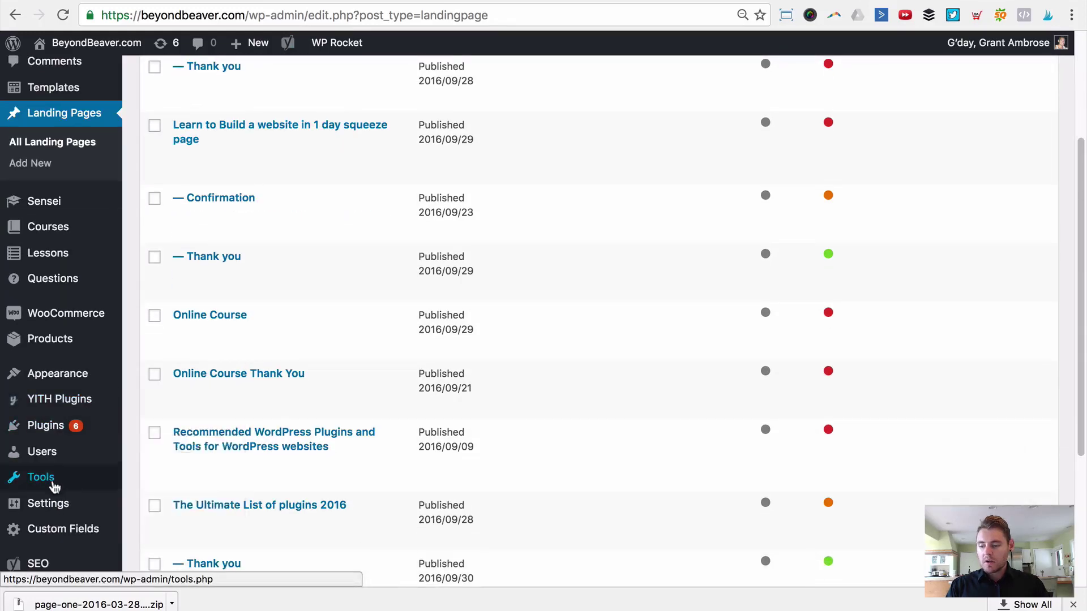
pyautogui.click(152, 481)
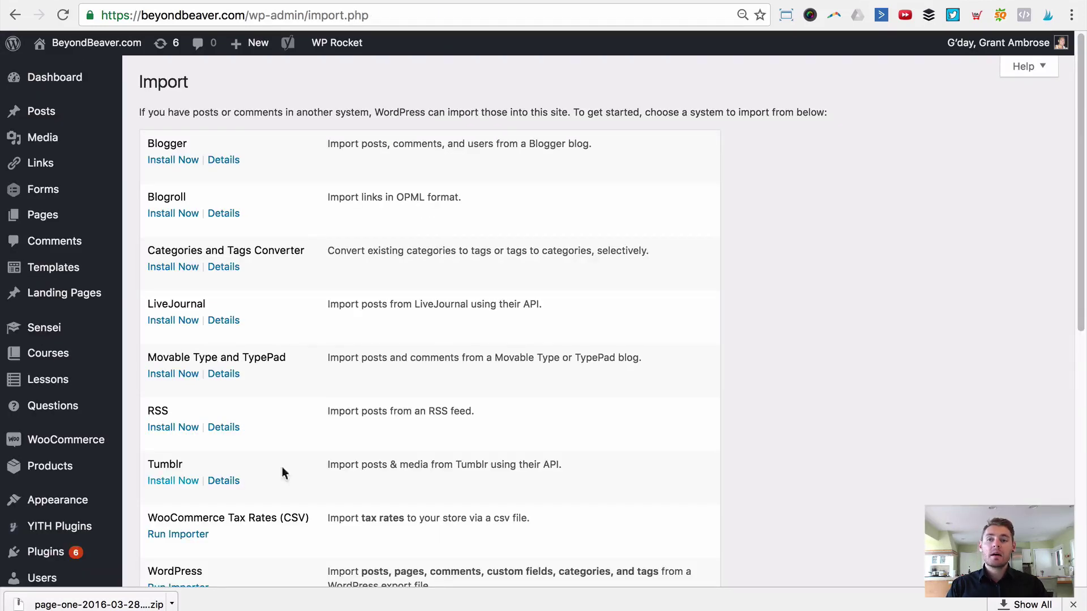
pyautogui.scroll(-3, 391, 432)
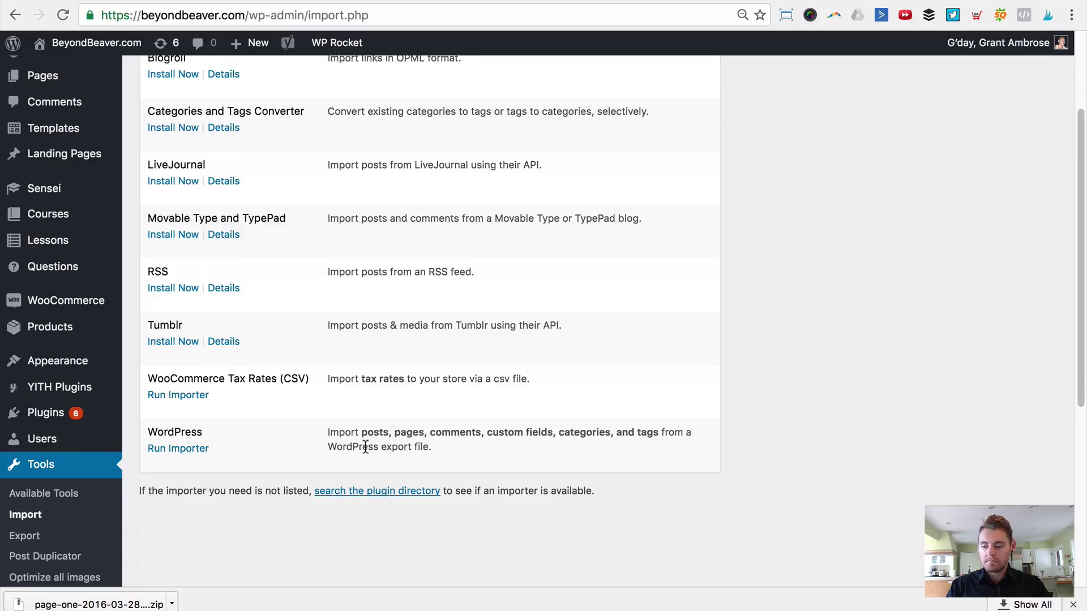
pyautogui.click(172, 452)
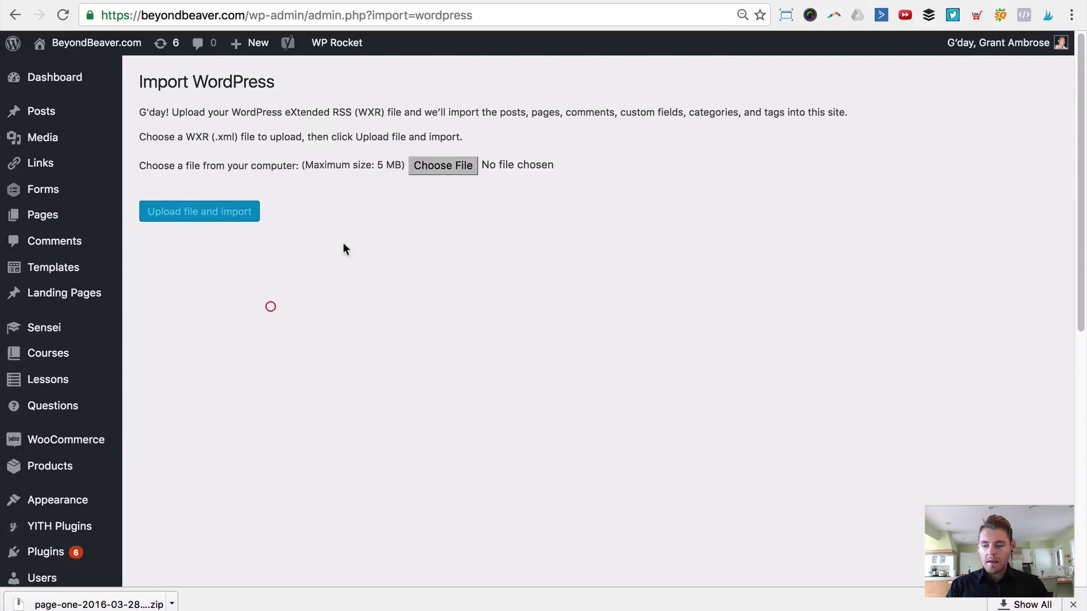
pyautogui.click(440, 168)
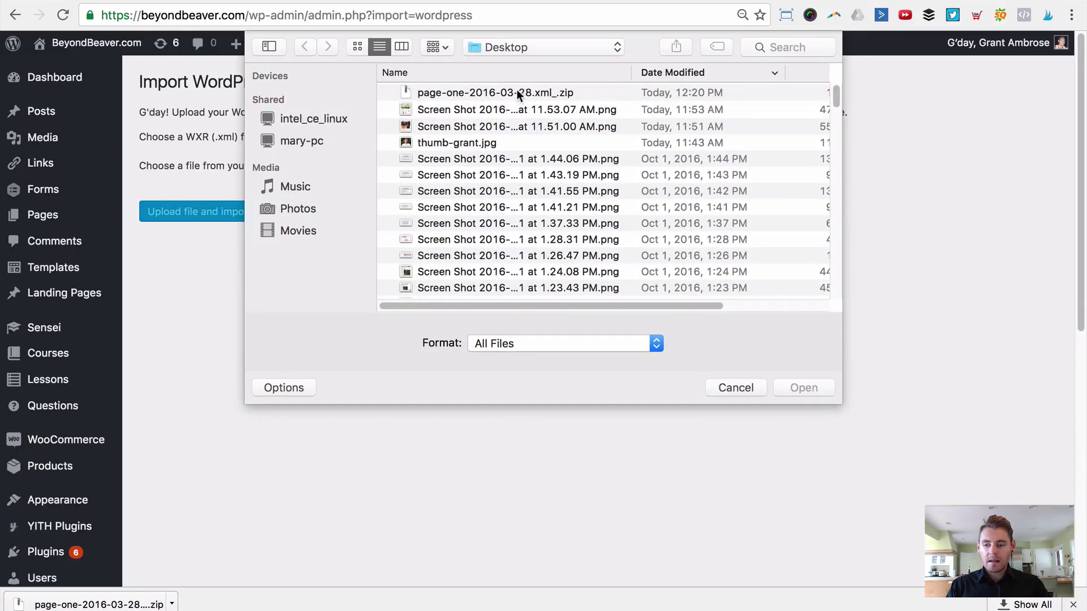
pyautogui.click(569, 94)
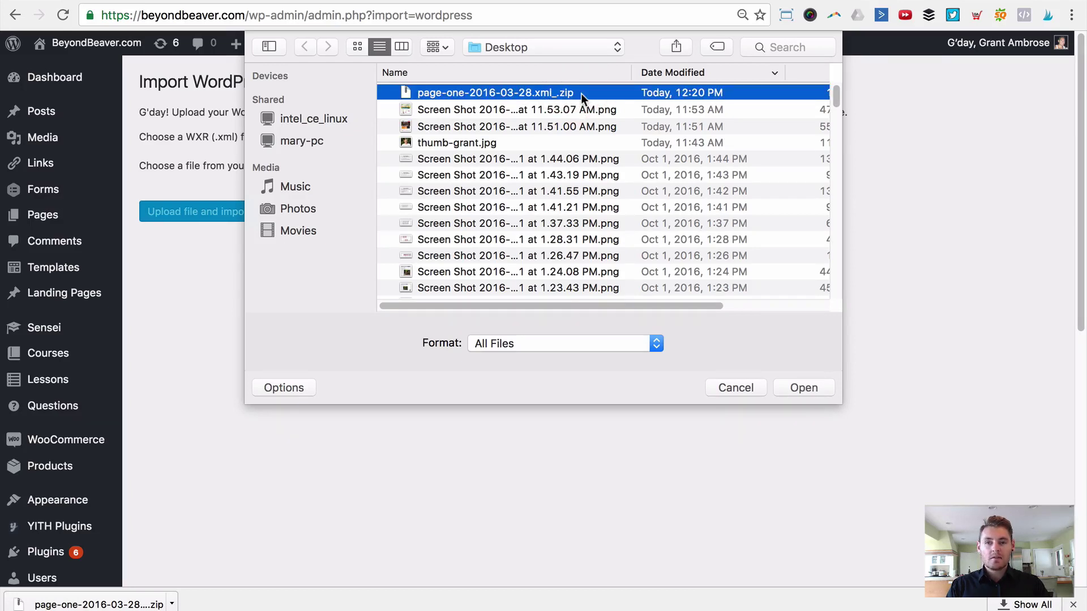
pyautogui.click(719, 389)
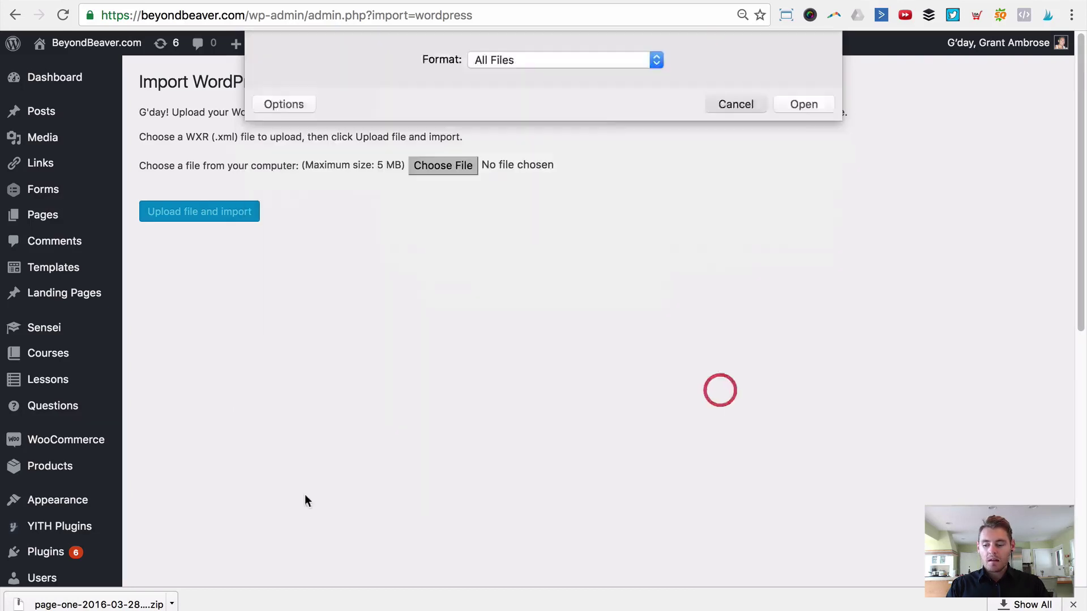
# Reveal the downloaded zip in Finder and locate page-one.2016-03-28.xml beside it on the Desktop.
pyautogui.click(172, 605)
pyautogui.click(209, 581)
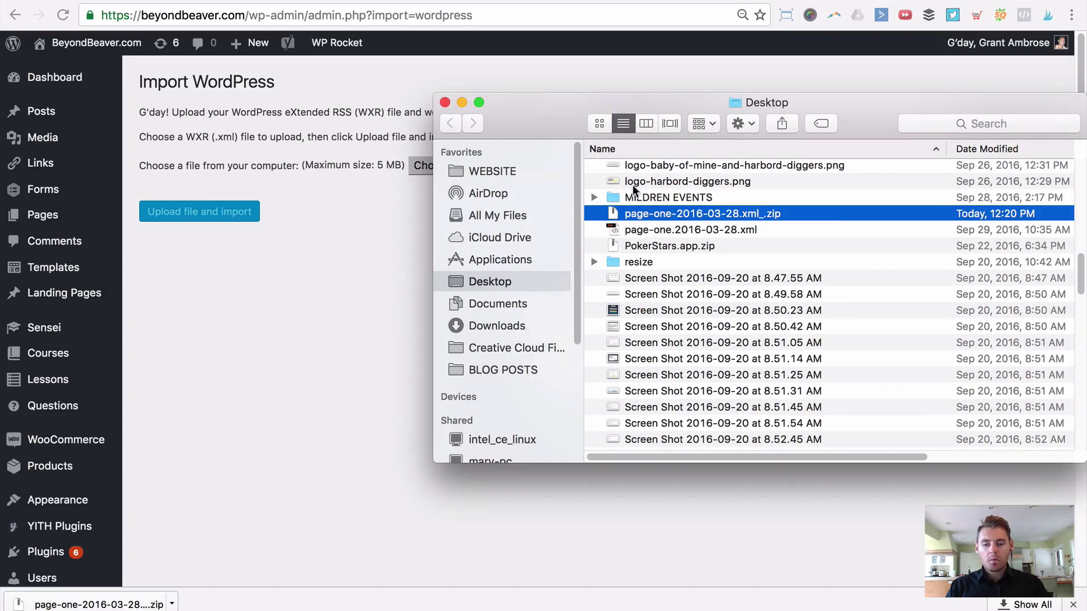
pyautogui.click(770, 230)
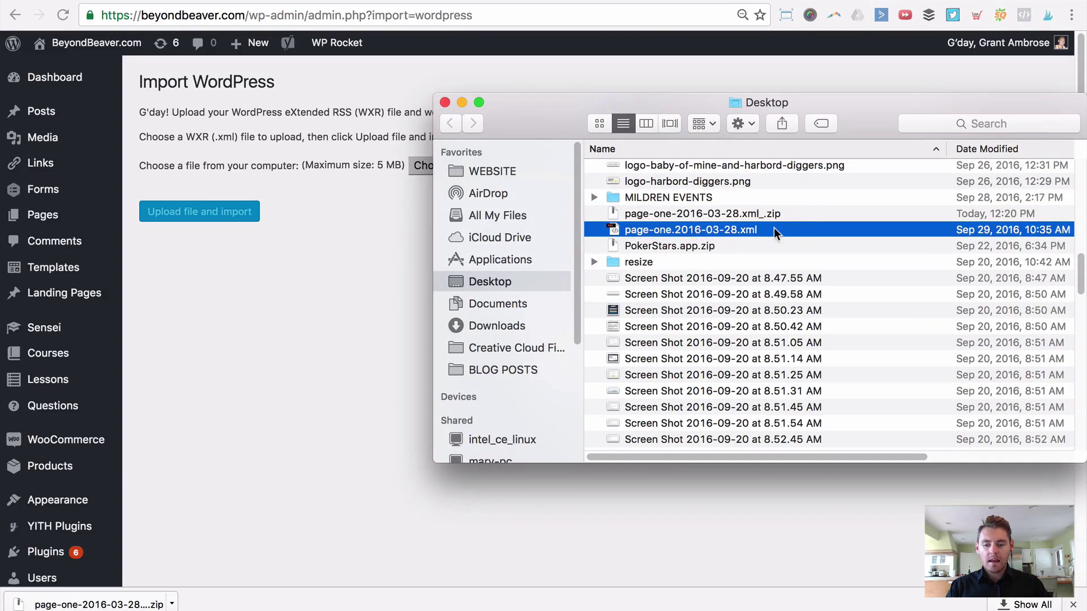
# Choose page-one.2016-03-28.xml from the Desktop as the import file and upload it.
pyautogui.click(339, 214)
pyautogui.click(422, 172)
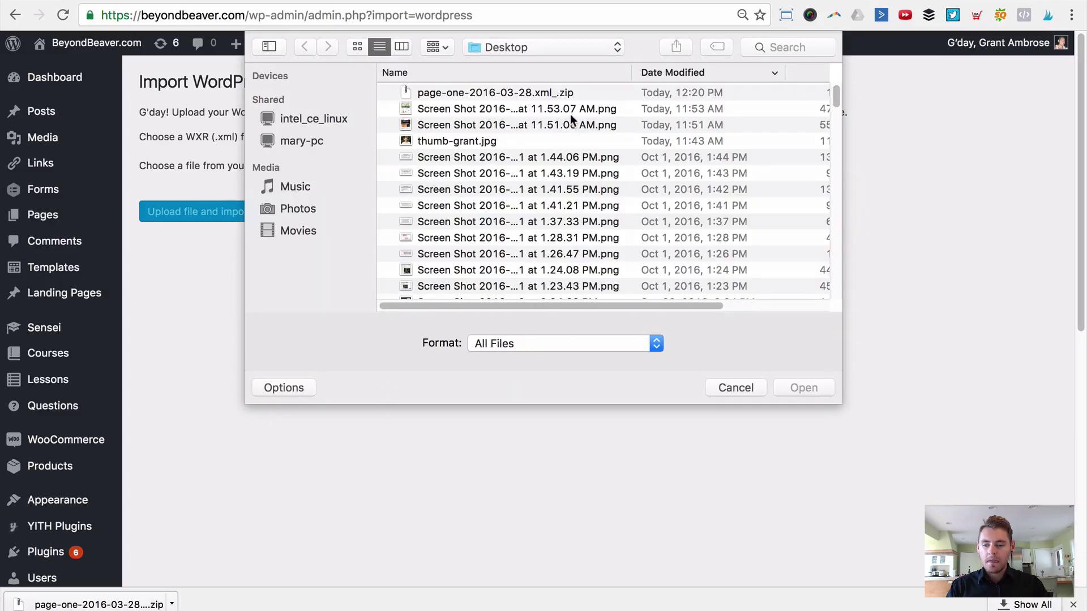
pyautogui.click(600, 79)
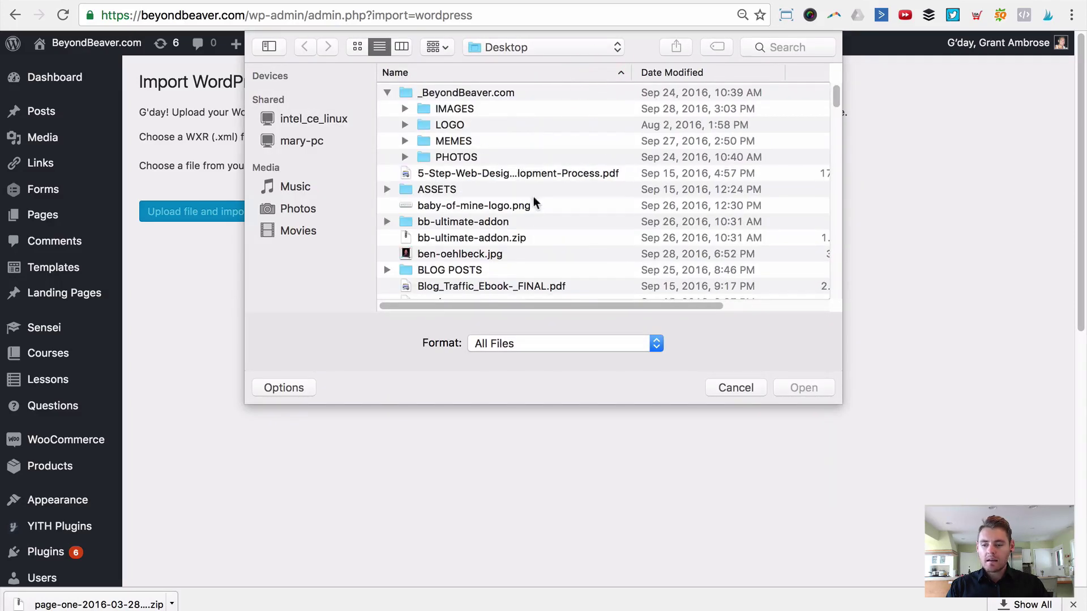
pyautogui.scroll(-5, 532, 204)
pyautogui.click(524, 233)
pyautogui.write('p')
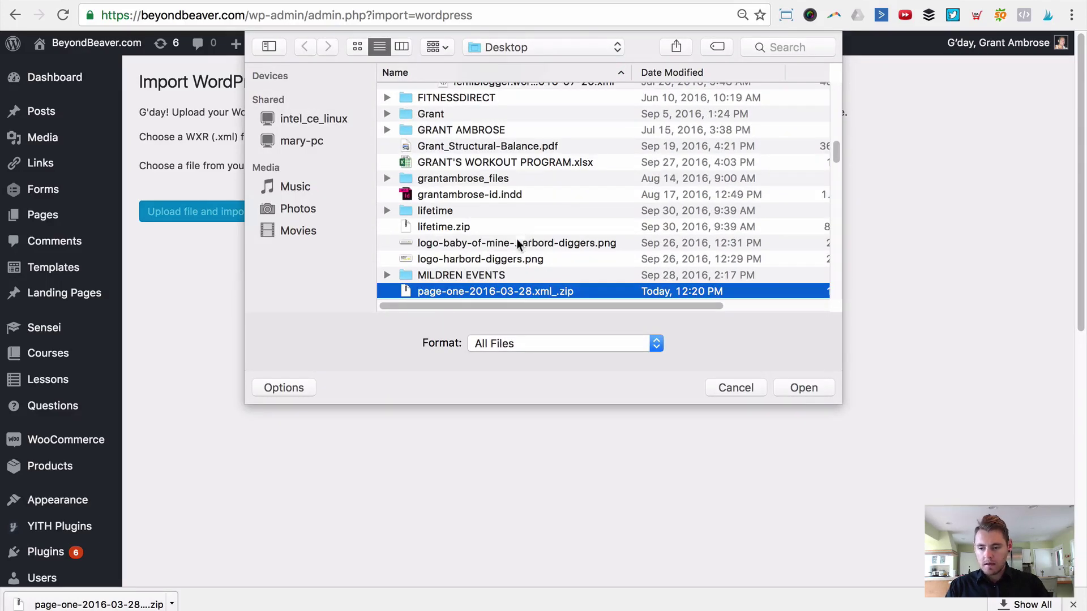
pyautogui.scroll(-1, 514, 243)
pyautogui.click(565, 286)
pyautogui.scroll(-1, 565, 287)
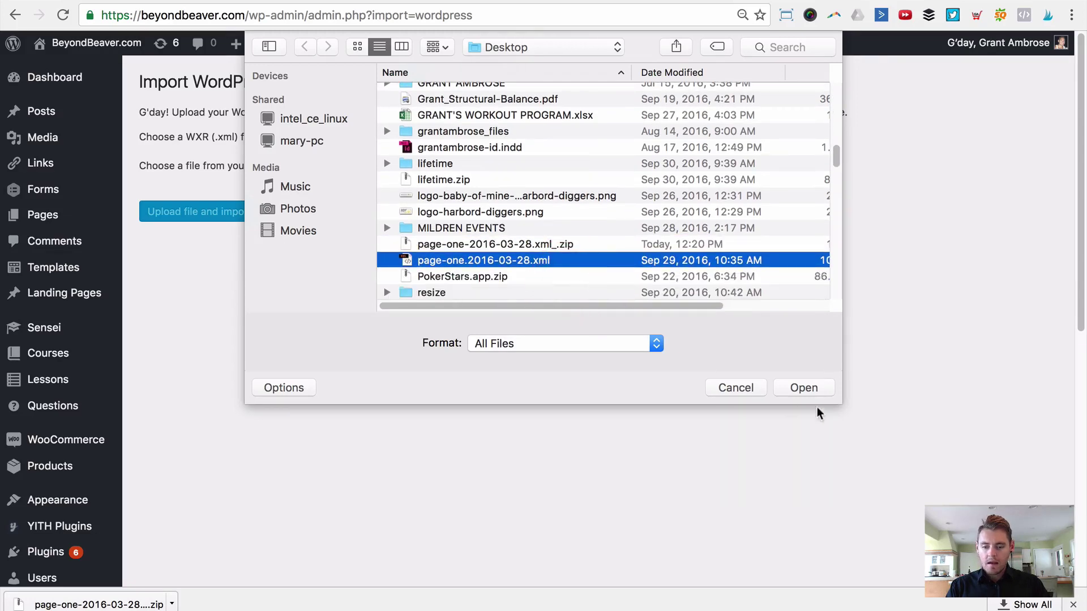
pyautogui.click(822, 387)
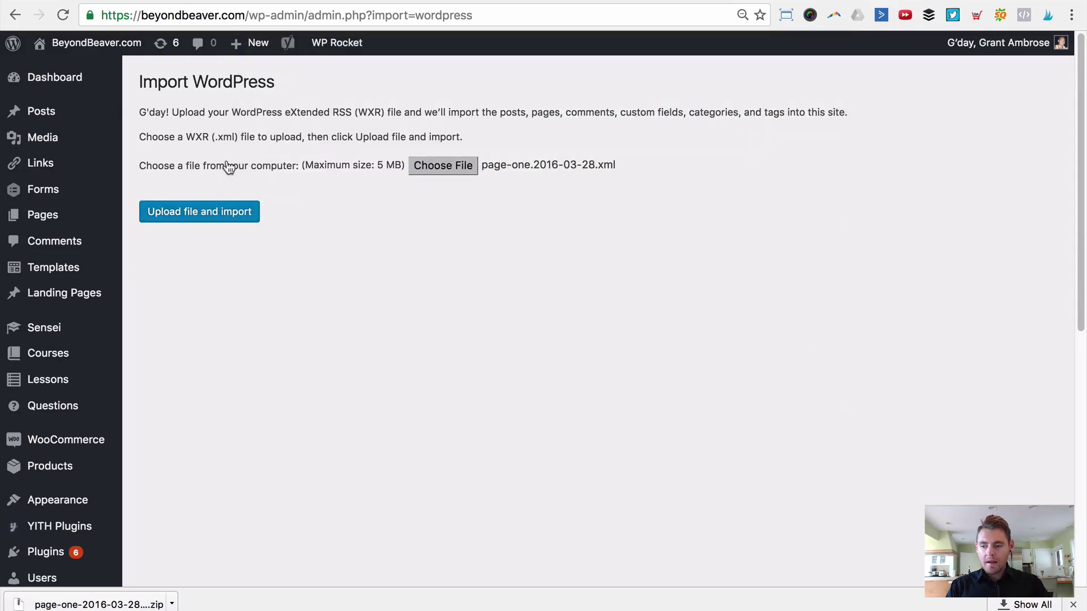
pyautogui.click(167, 218)
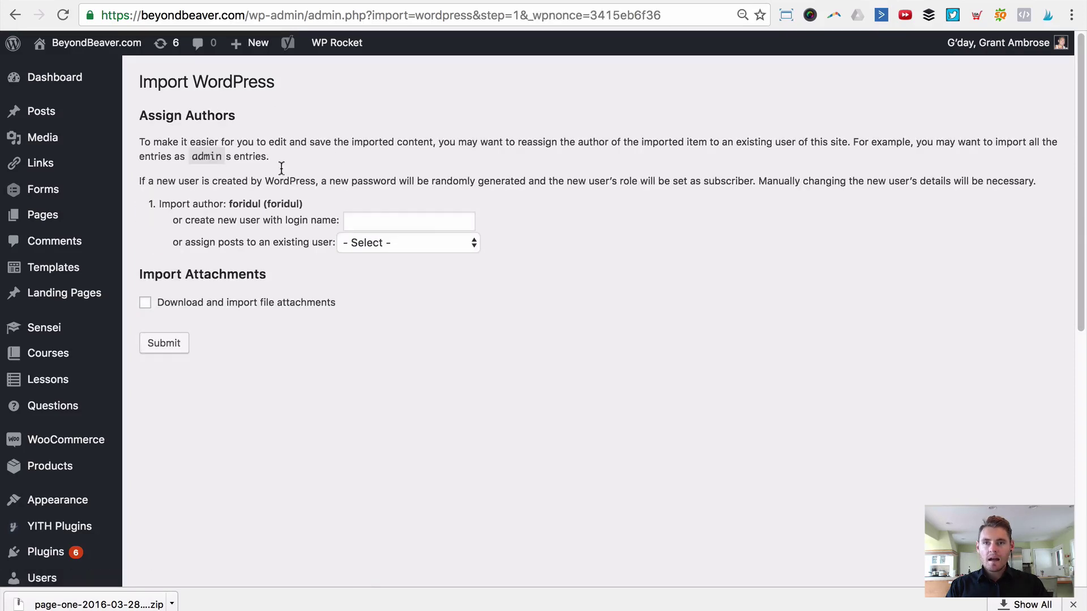
# Assign the imported posts to the existing site user and submit the import without file attachments.
pyautogui.click(408, 246)
pyautogui.click(396, 258)
pyautogui.click(158, 345)
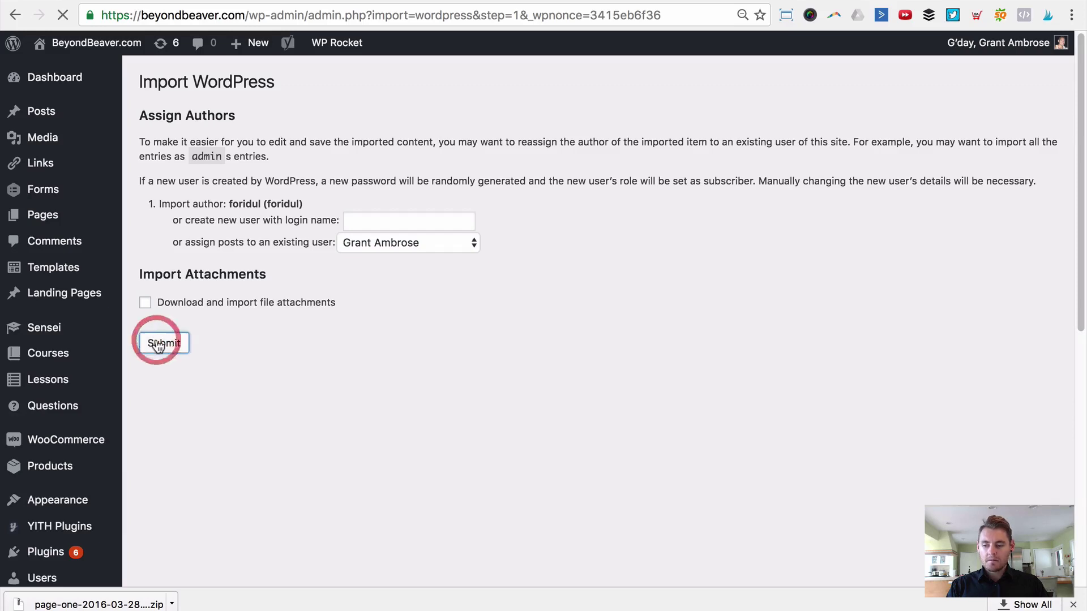
# Check the Enable Templates Admin option in the Page Builder template settings and find Page One in the site's templates list.
pyautogui.scroll(-5, 493, 363)
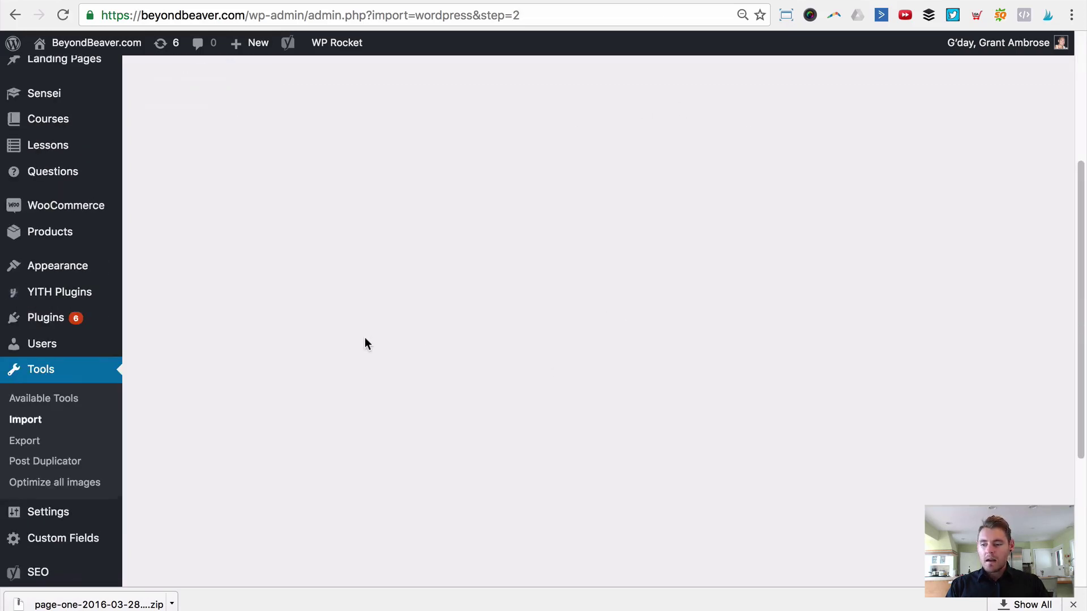
pyautogui.scroll(4, 300, 294)
pyautogui.moveTo(63, 231)
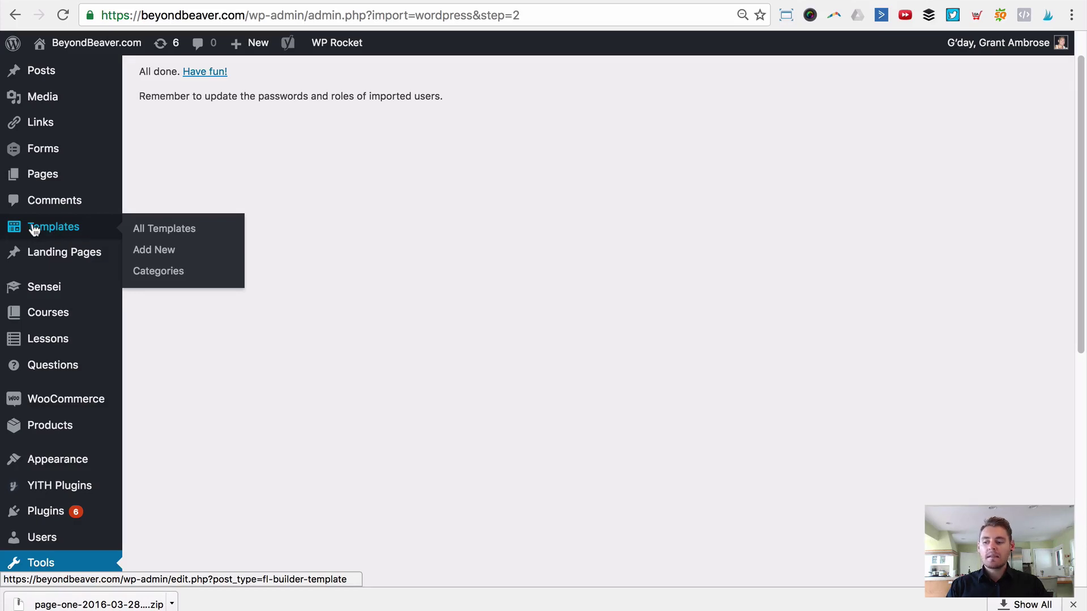
pyautogui.scroll(-7, 53, 231)
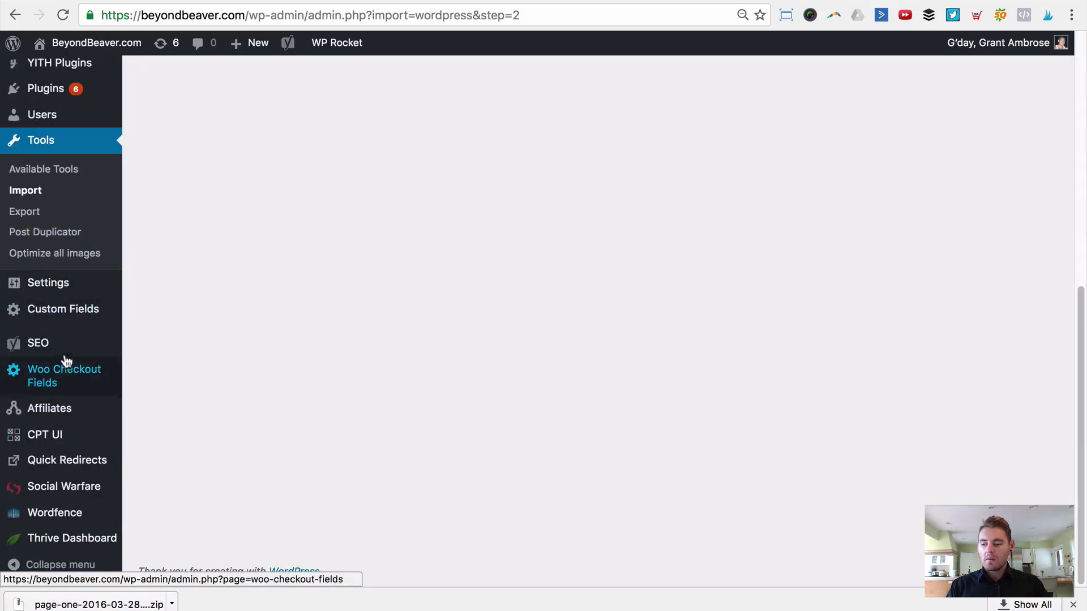
pyautogui.moveTo(67, 287)
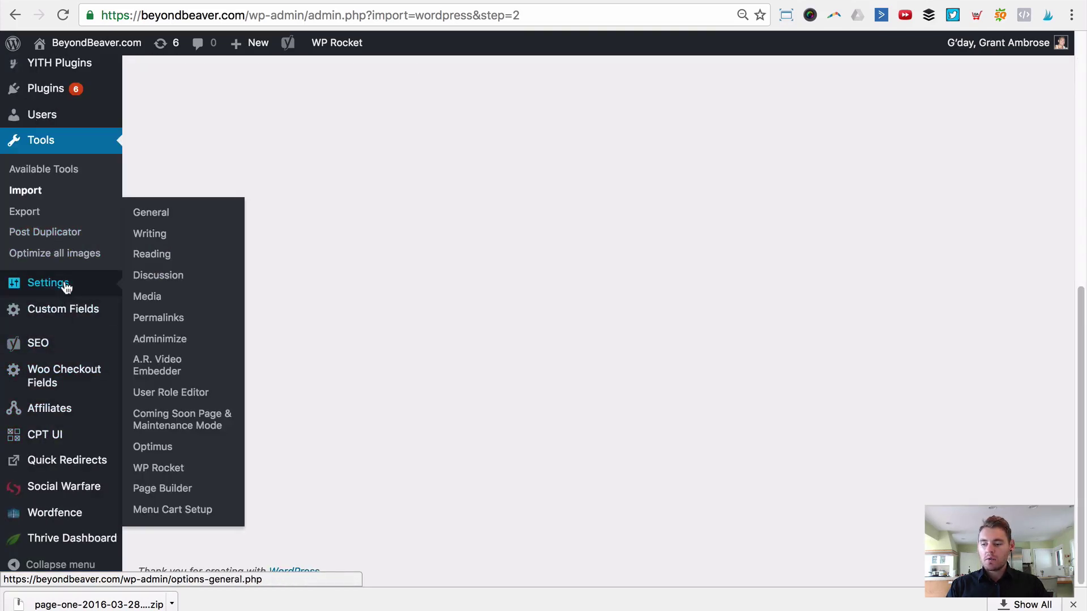
pyautogui.click(171, 490)
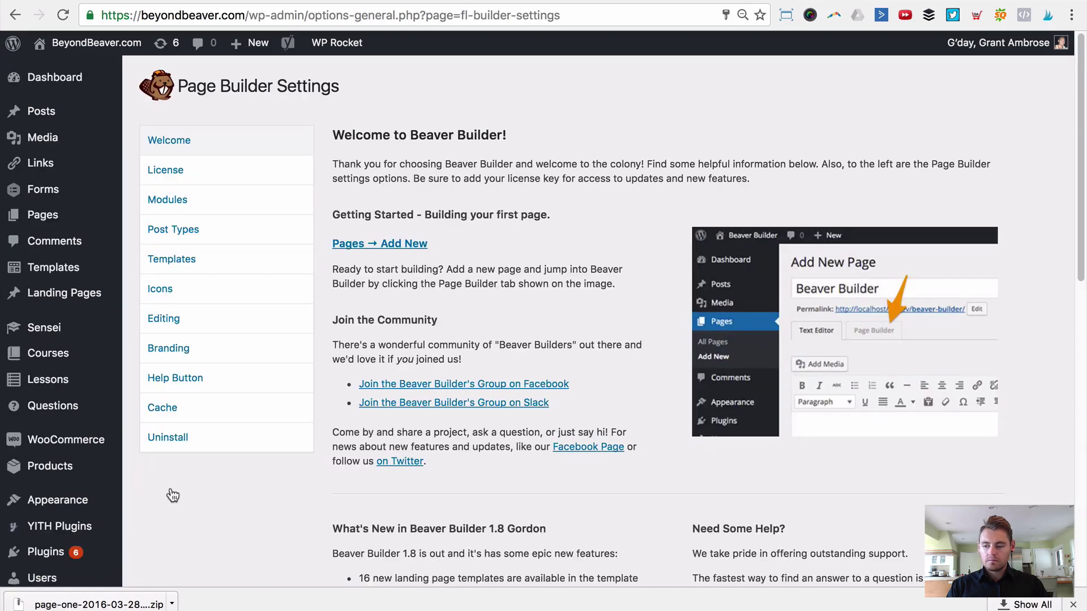
pyautogui.click(218, 262)
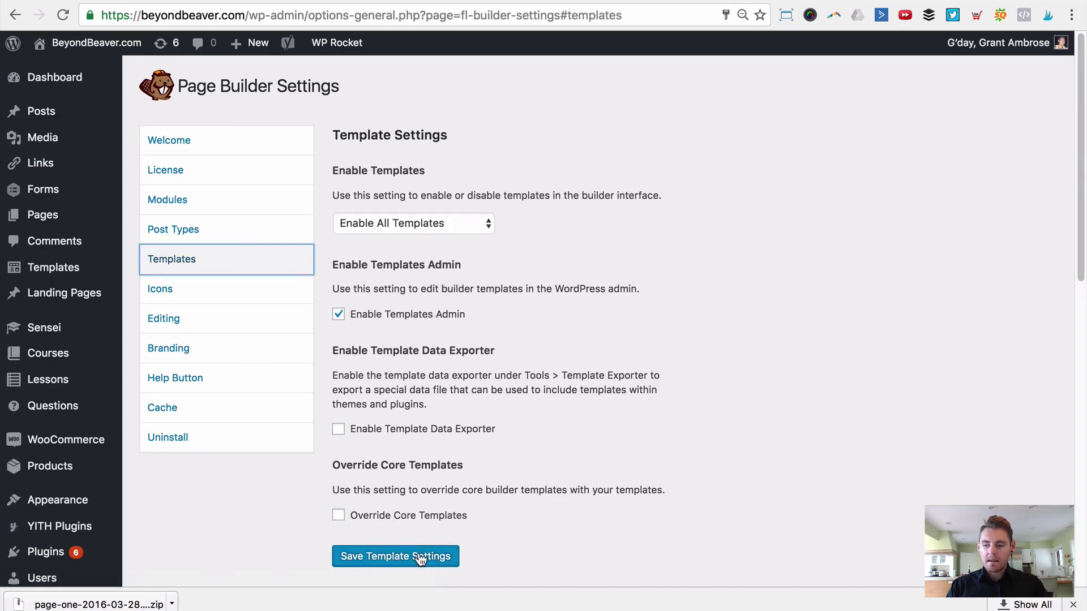
pyautogui.click(46, 270)
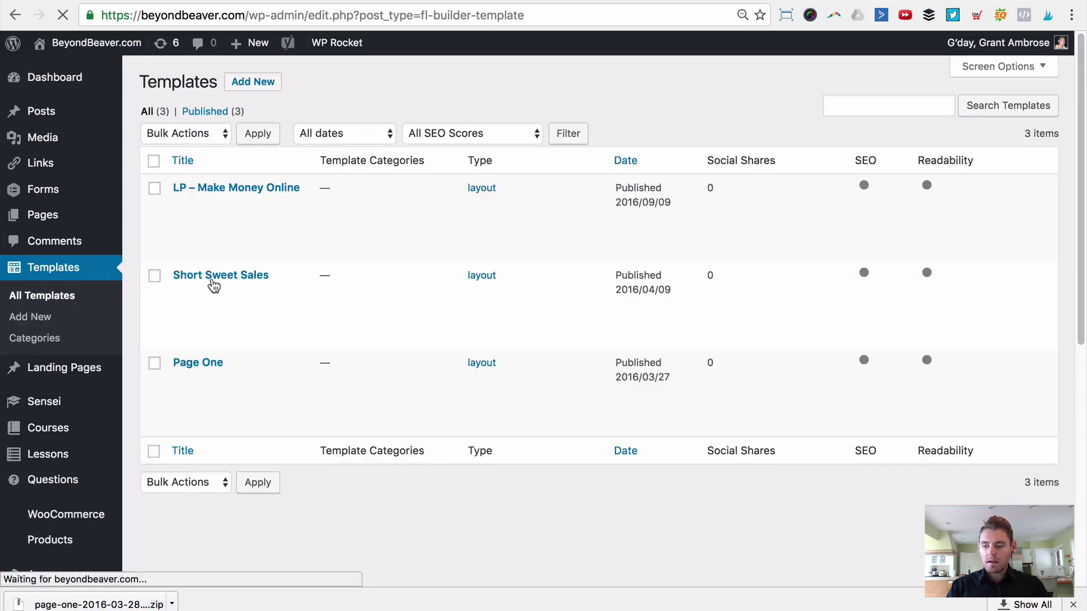
pyautogui.moveTo(284, 368)
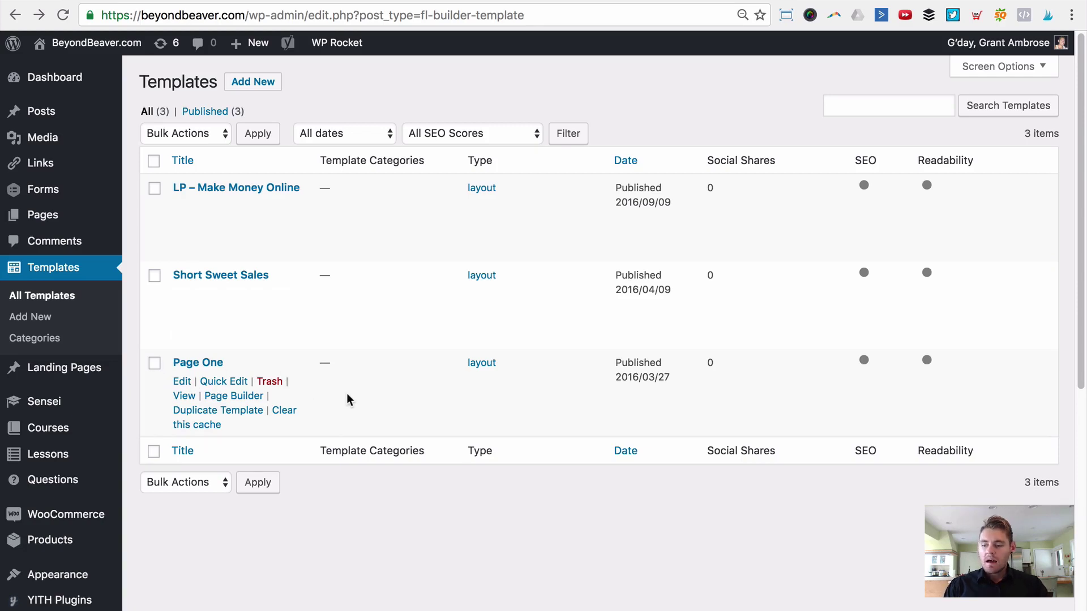
# Create and publish a new landing page titled "Build a website in 1 day without knowing design or code".
pyautogui.moveTo(71, 372)
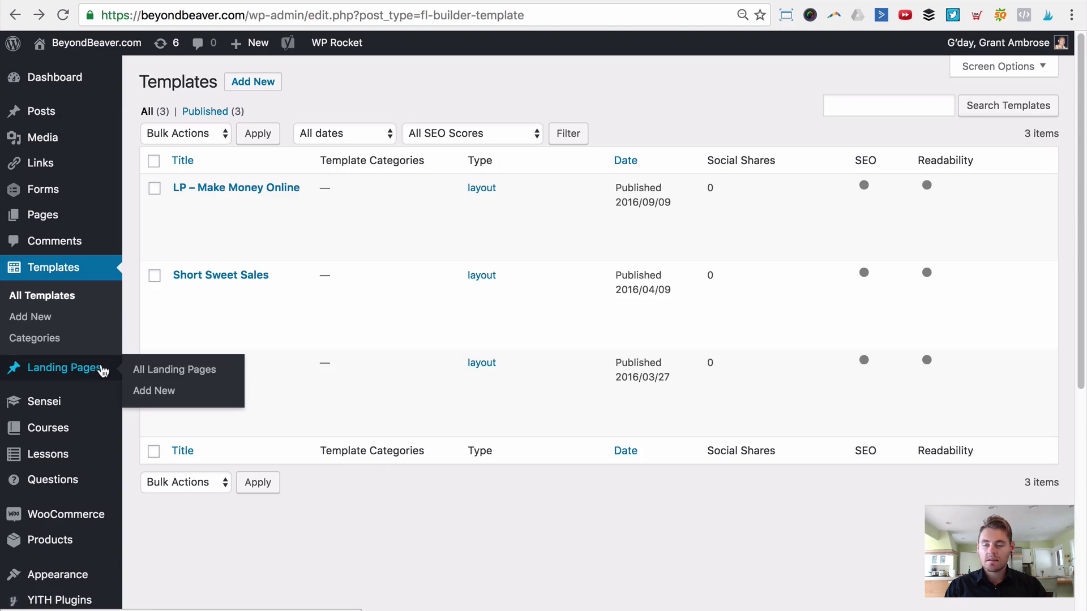
pyautogui.click(168, 369)
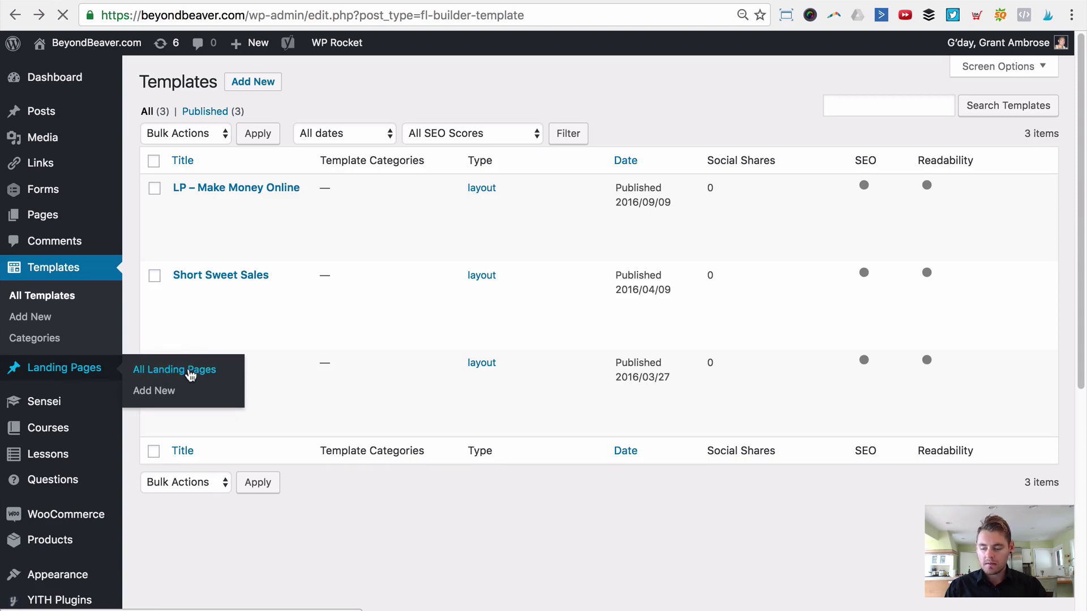
pyautogui.click(297, 81)
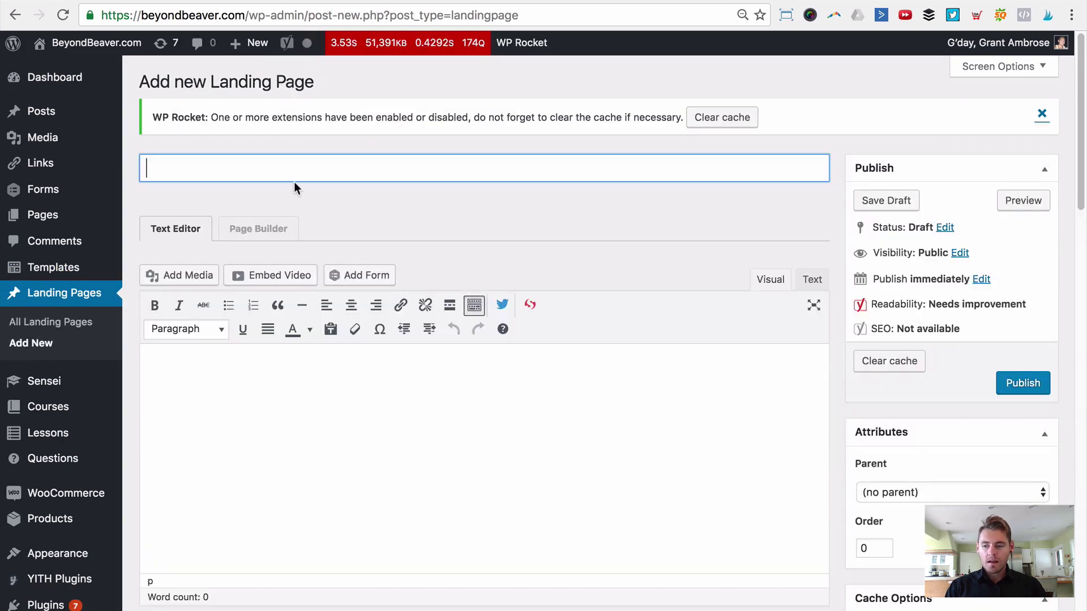
pyautogui.click(299, 165)
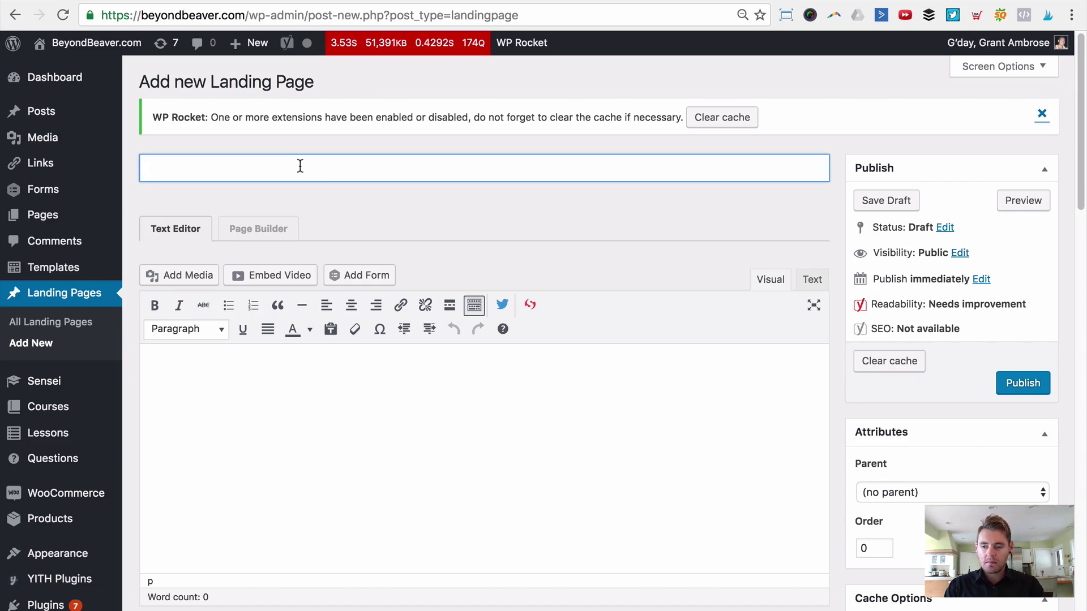
pyautogui.write('Build a website in 1 day without knowing deisgn')
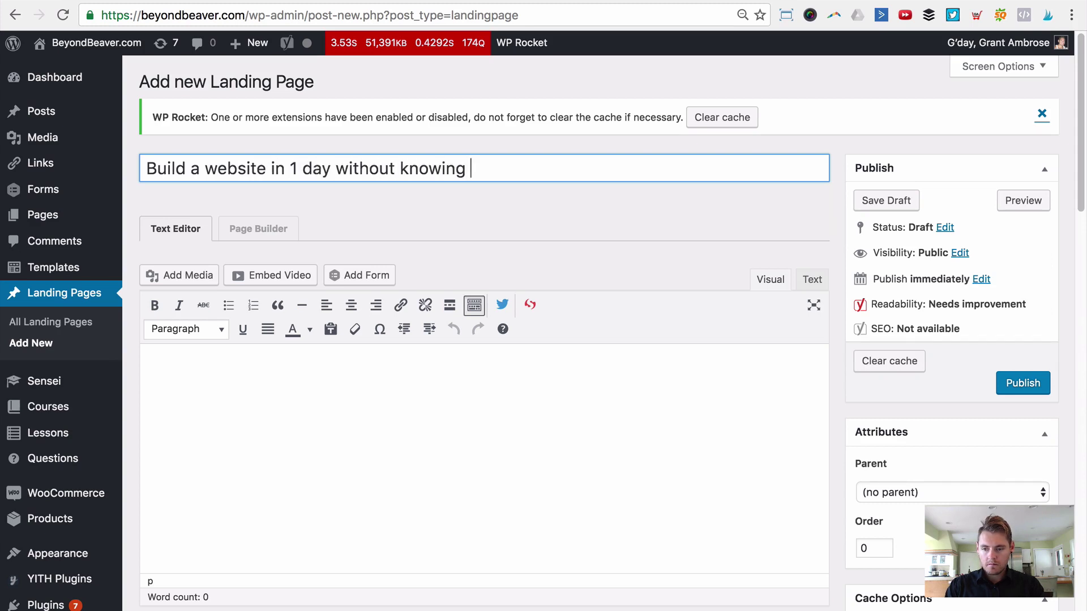
pyautogui.press('BackSpace')
pyautogui.press('BackSpace')
pyautogui.press('BackSpace')
pyautogui.press('BackSpace')
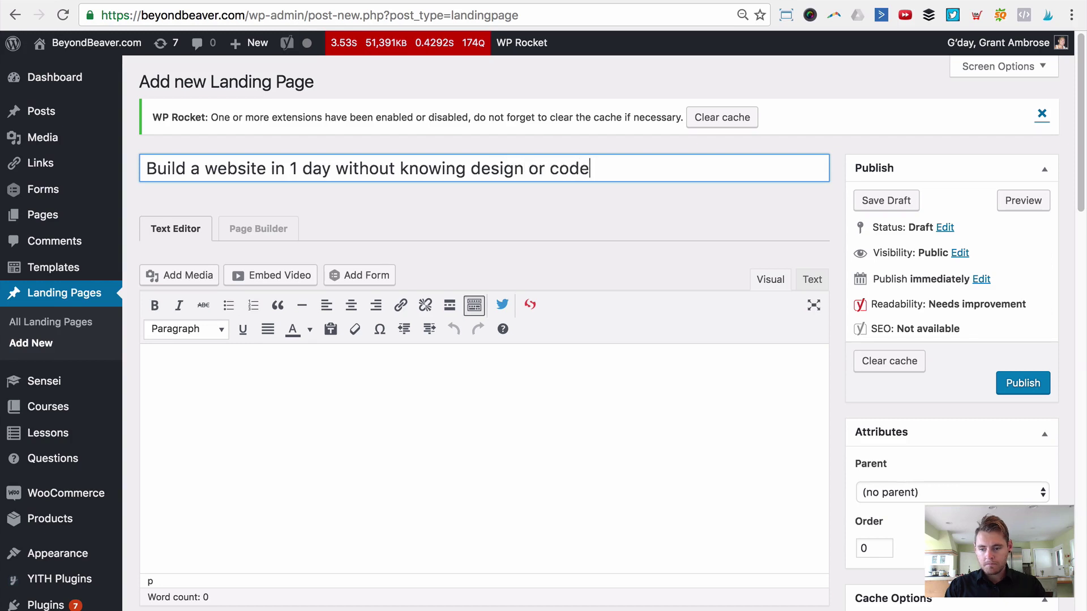
pyautogui.click(376, 432)
pyautogui.scroll(-3, 385, 431)
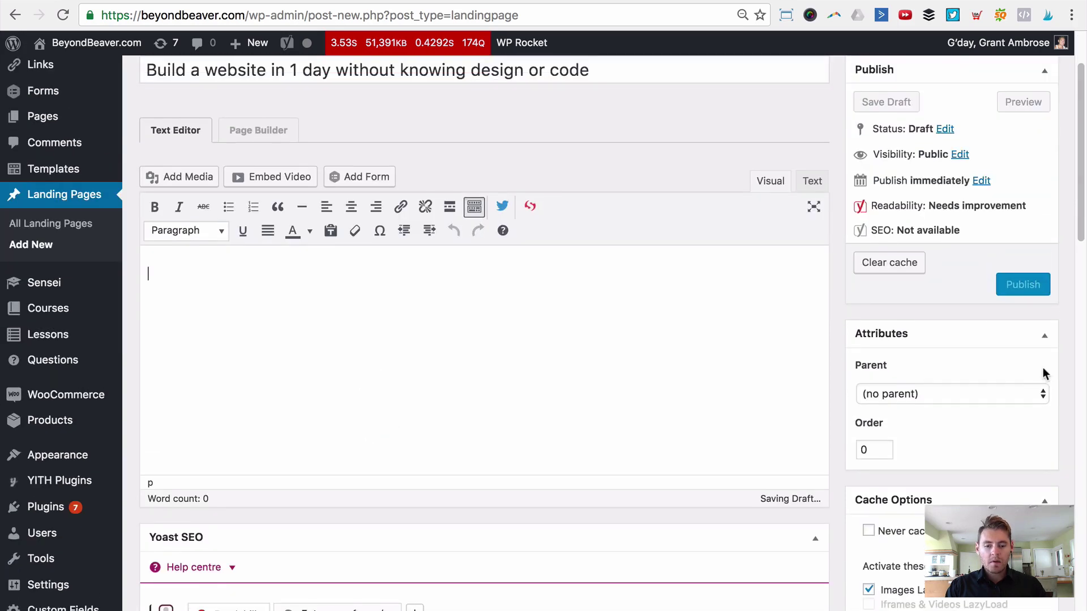
pyautogui.click(1019, 283)
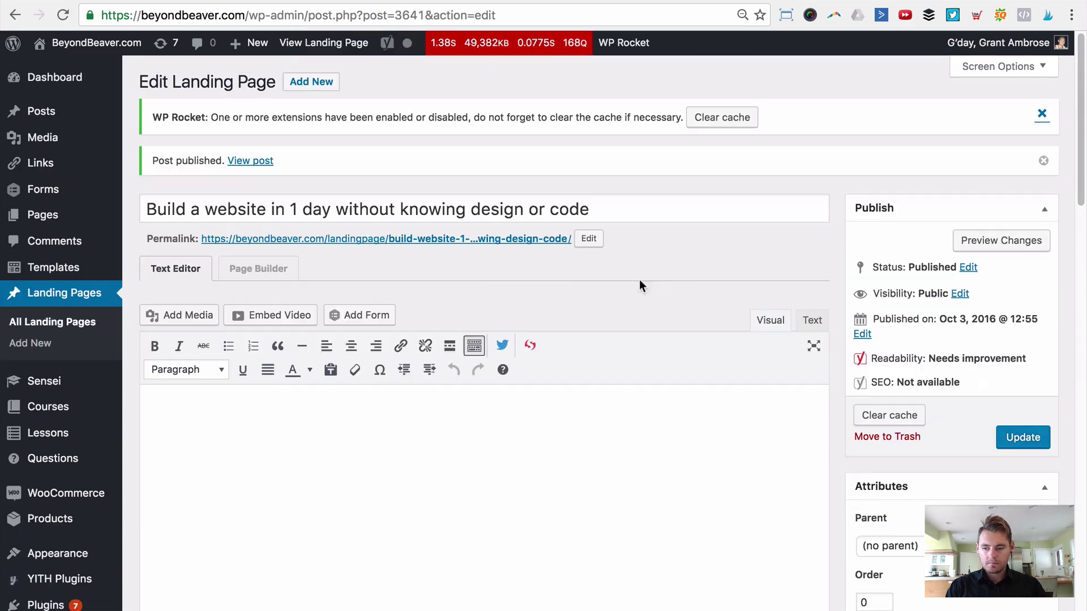
# Open the new landing page in Page Builder, apply the saved Page One layout template and look over the layout.
pyautogui.click(281, 276)
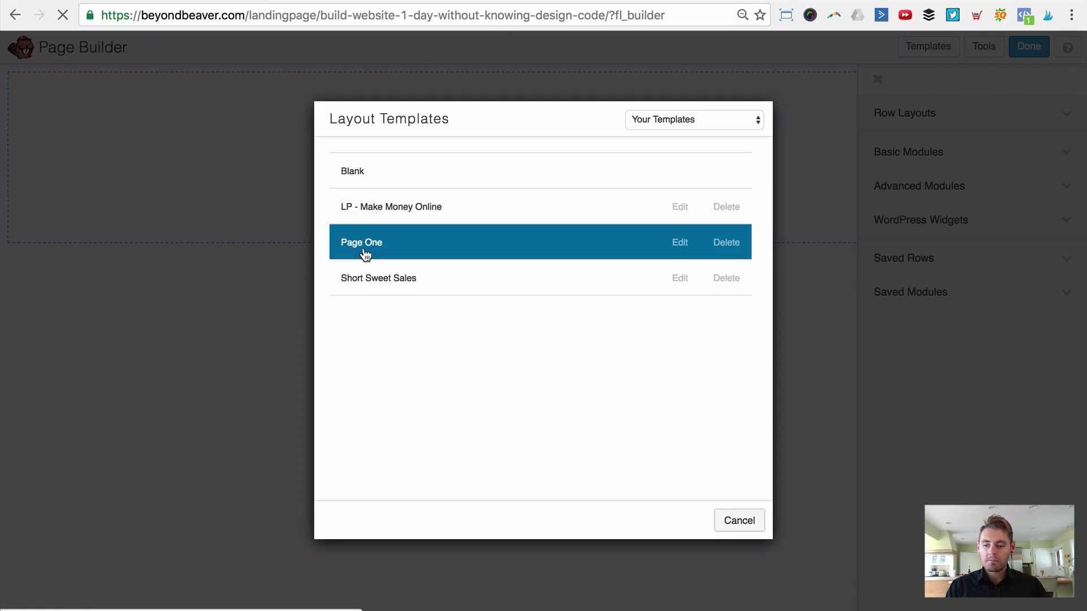
pyautogui.click(421, 250)
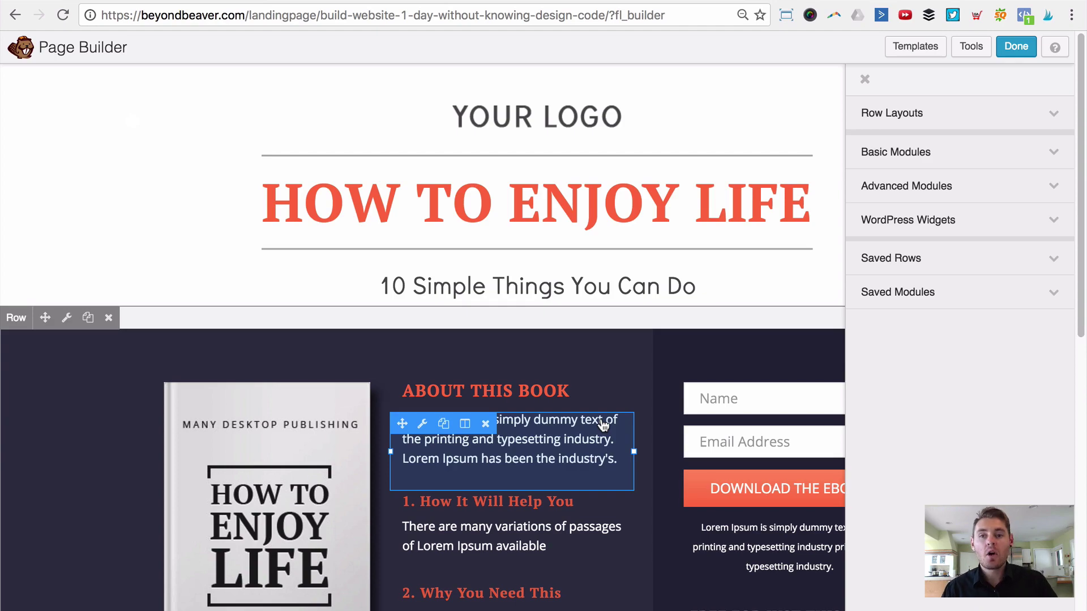
pyautogui.scroll(-5, 674, 294)
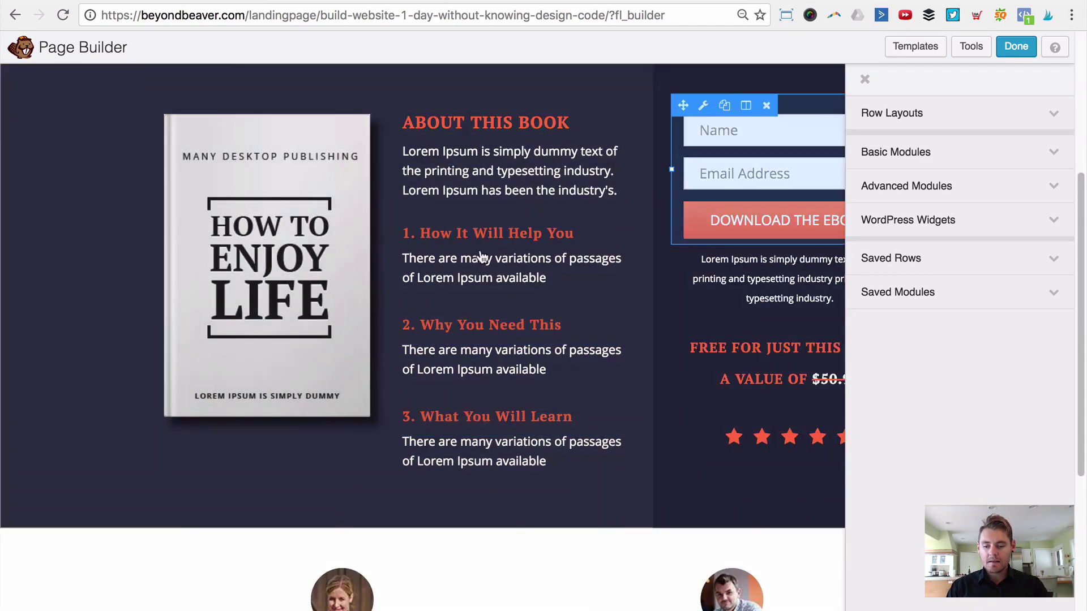
pyautogui.scroll(5, 566, 272)
pyautogui.scroll(-10, 515, 328)
pyautogui.scroll(10, 530, 322)
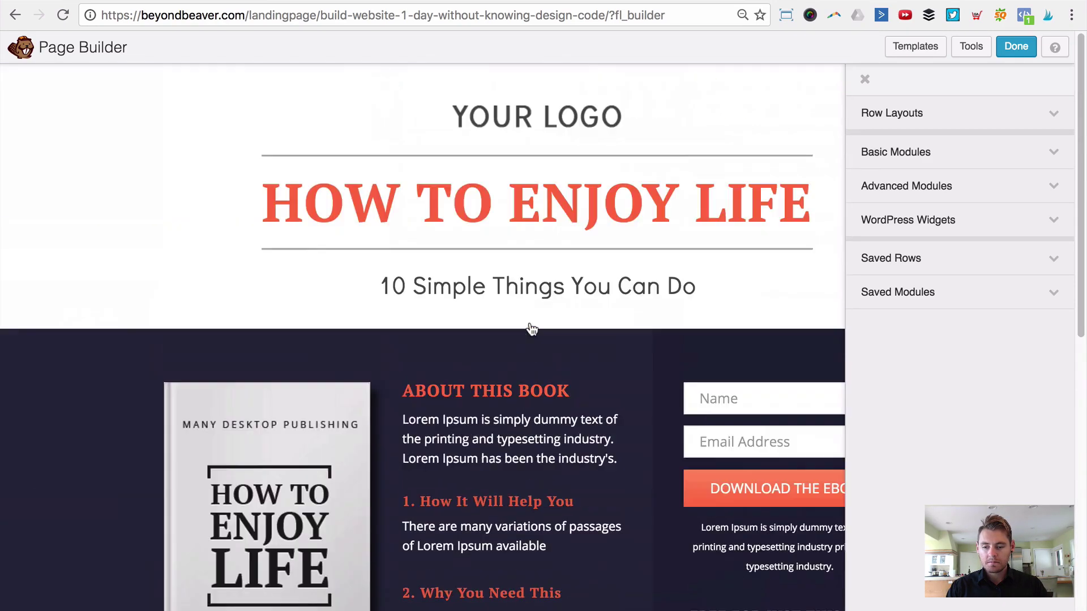
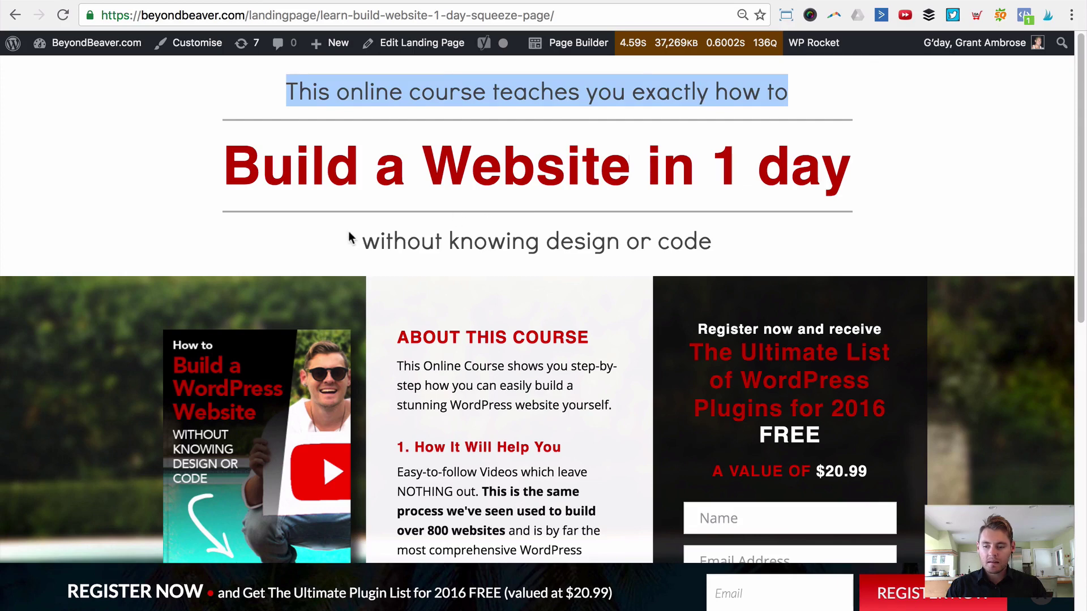
# Replace the "10 Simple Things You Can Do" subheading with "without knowing design or code", copied from the finished squeeze page, and save it.
pyautogui.moveTo(349, 238); pyautogui.dragTo(719, 241)
pyautogui.press('super+c')
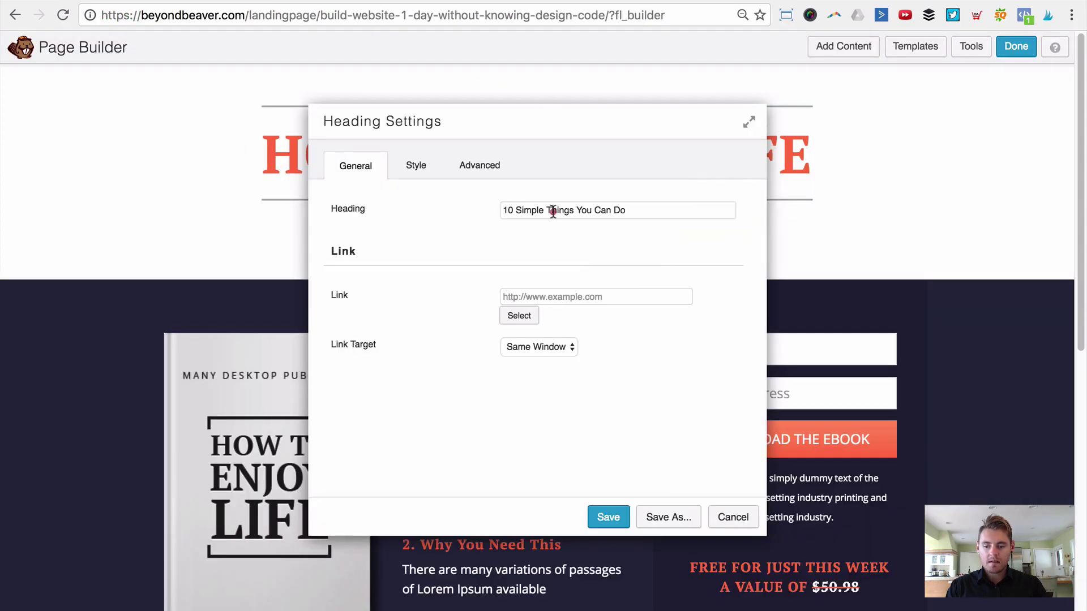
pyautogui.tripleClick(553, 210)
pyautogui.press('super+v')
pyautogui.click(606, 516)
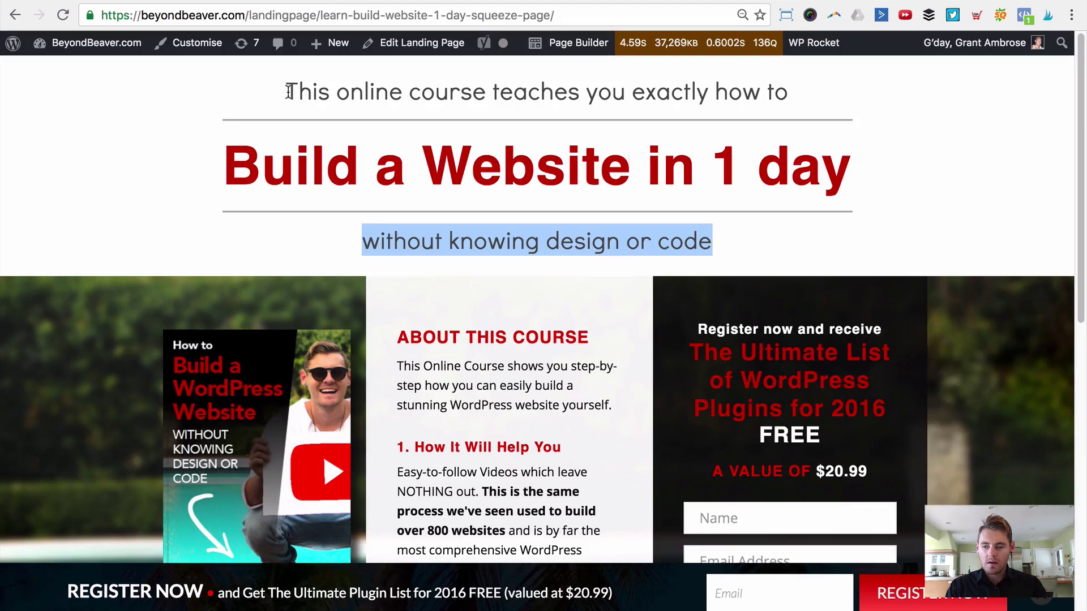
# Copy "This online course teaches you exactly how to" from the finished squeeze page, and place a duplicate of the subheading above the main headline.
pyautogui.moveTo(289, 91); pyautogui.dragTo(793, 95)
pyautogui.press('super+c')
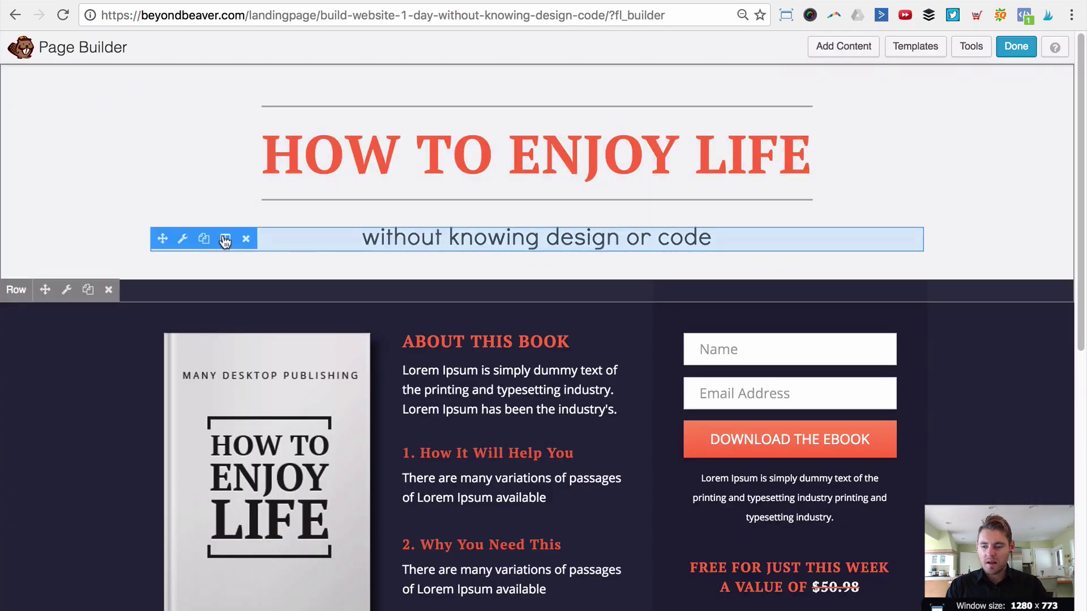
pyautogui.click(203, 238)
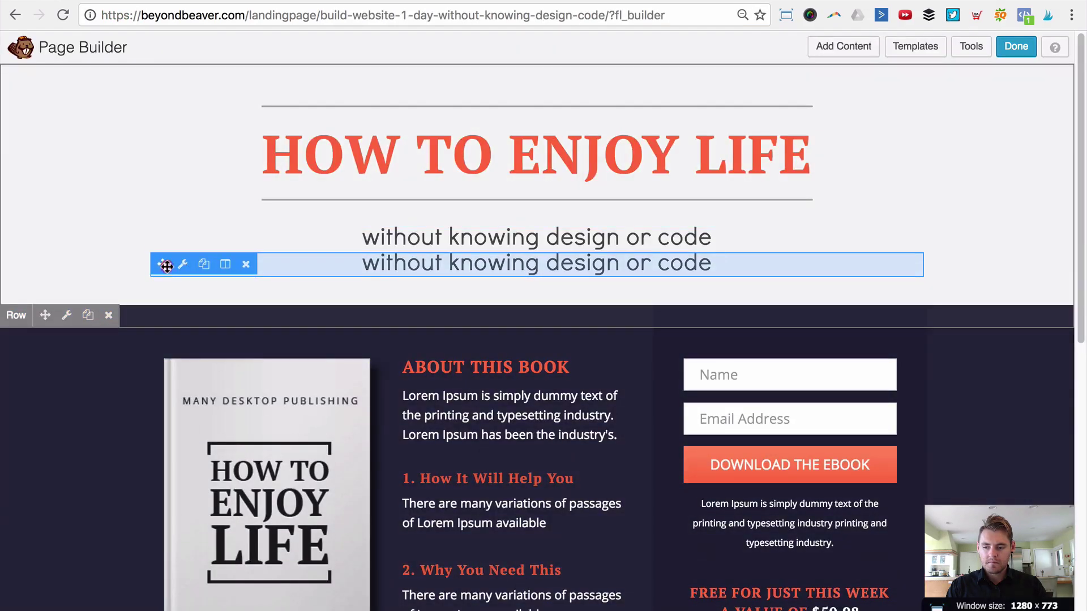
pyautogui.moveTo(162, 263); pyautogui.dragTo(505, 119)
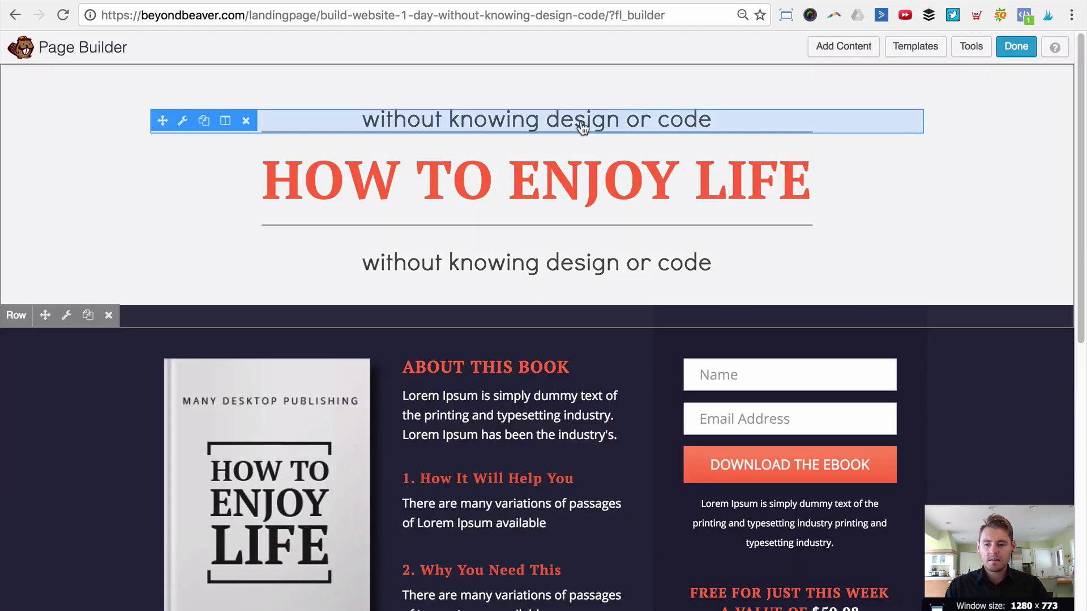
# Set the duplicated heading above the headline to "This online course teaches you exactly how to" and save it.
pyautogui.click(589, 112)
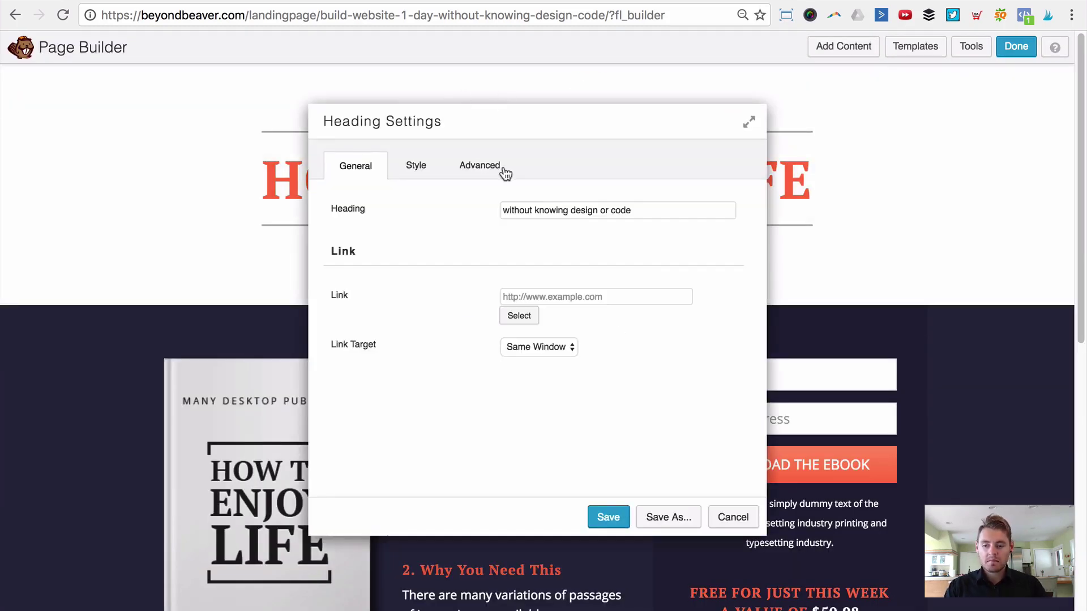
pyautogui.tripleClick(565, 214)
pyautogui.press('super+v')
pyautogui.click(607, 515)
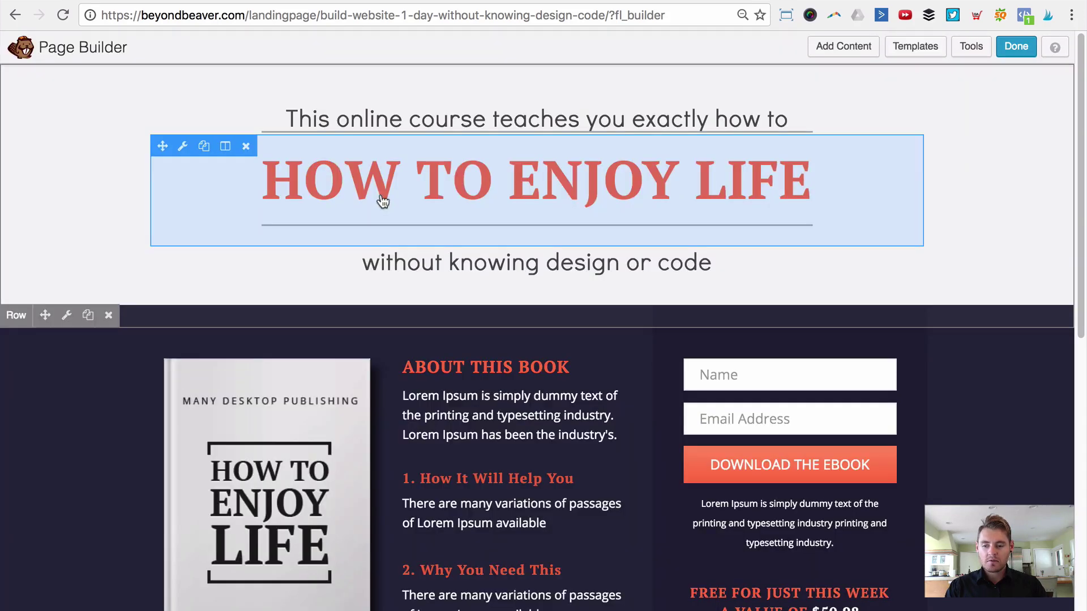
# Replace the "HOW TO ENJOY LIFE" headline with "Build a Website in 1 day", copied from the finished squeeze page, and save it.
pyautogui.click(461, 171)
pyautogui.hotkey('ctrl', 'Tab')
pyautogui.moveTo(224, 164); pyautogui.dragTo(915, 168)
pyautogui.hotkey('ctrl', 'c')
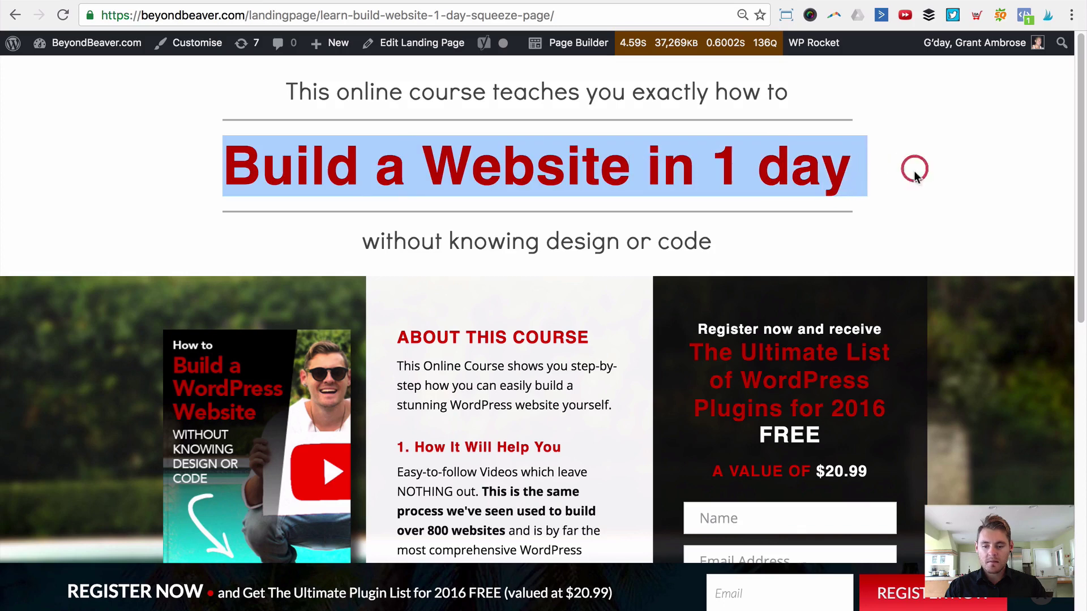
pyautogui.hotkey('ctrl', 'Tab')
pyautogui.click(562, 15)
pyautogui.hotkey('ctrl', 'v')
pyautogui.tripleClick(553, 211)
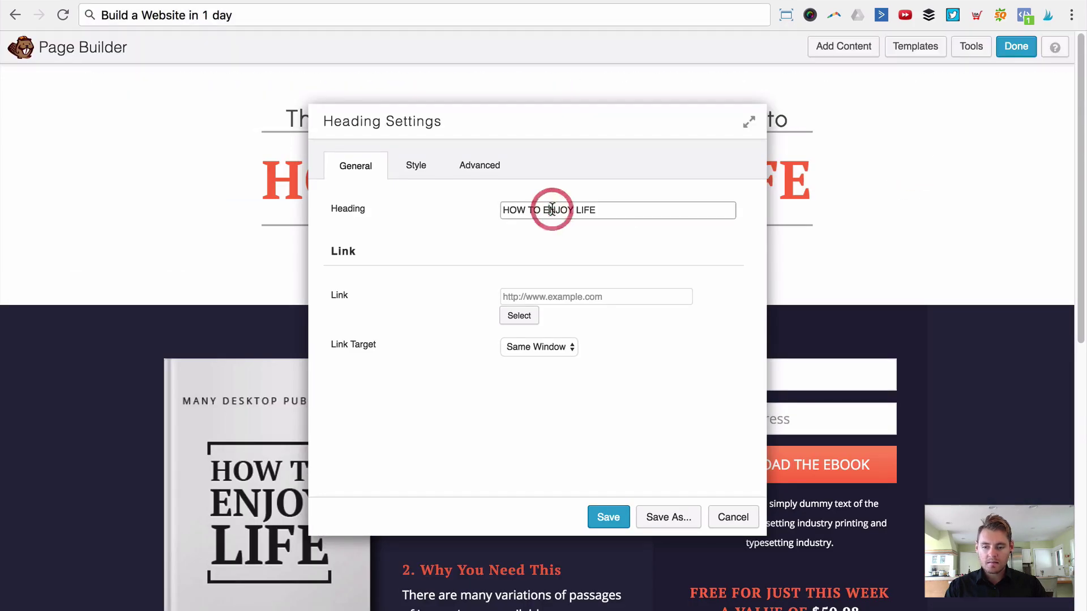
pyautogui.hotkey('ctrl', 'v')
pyautogui.click(604, 517)
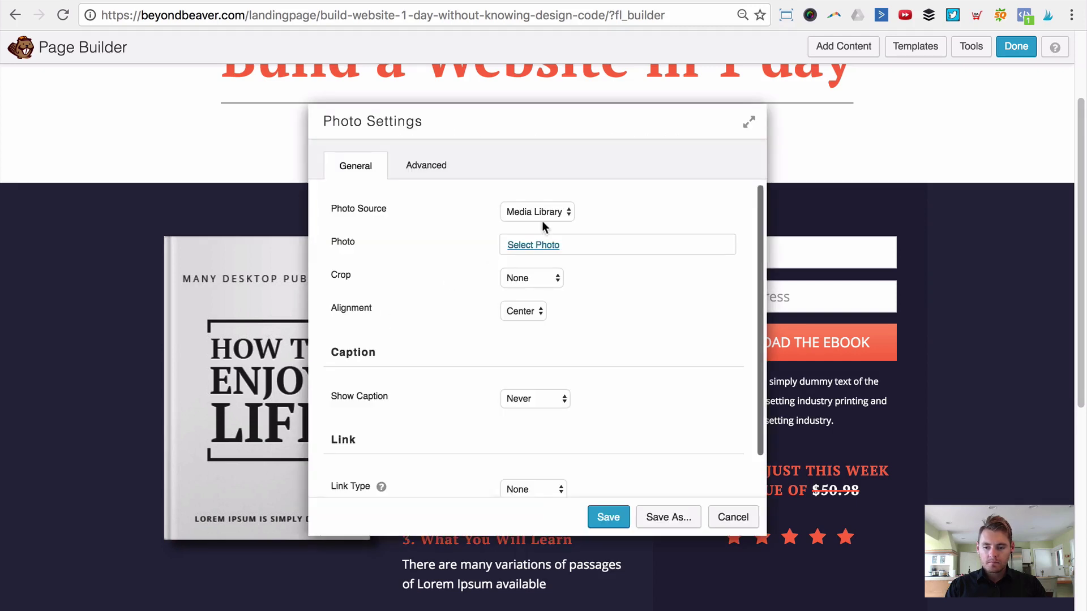
# Replace the book cover photo with the "How to Build a WordPress Website" guide cover from the media library and save it.
pyautogui.click(541, 246)
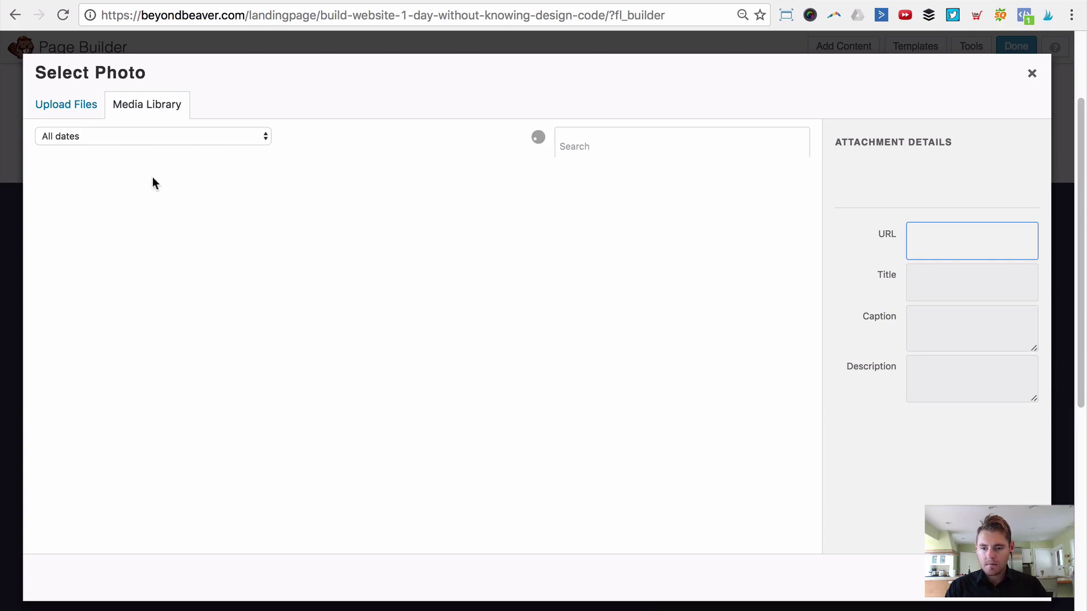
pyautogui.click(85, 209)
pyautogui.click(1008, 577)
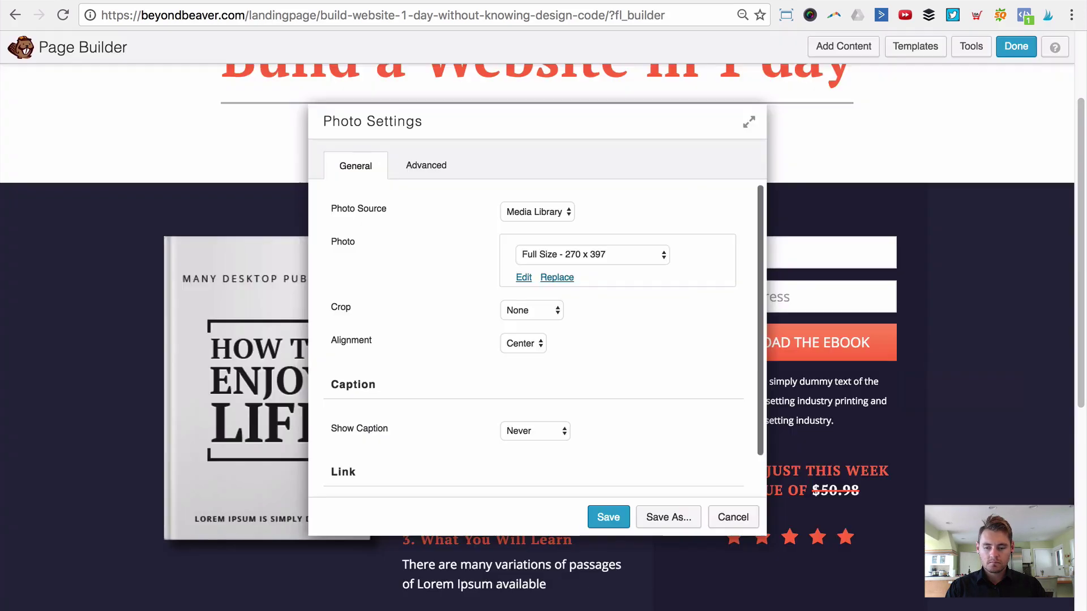
pyautogui.click(608, 518)
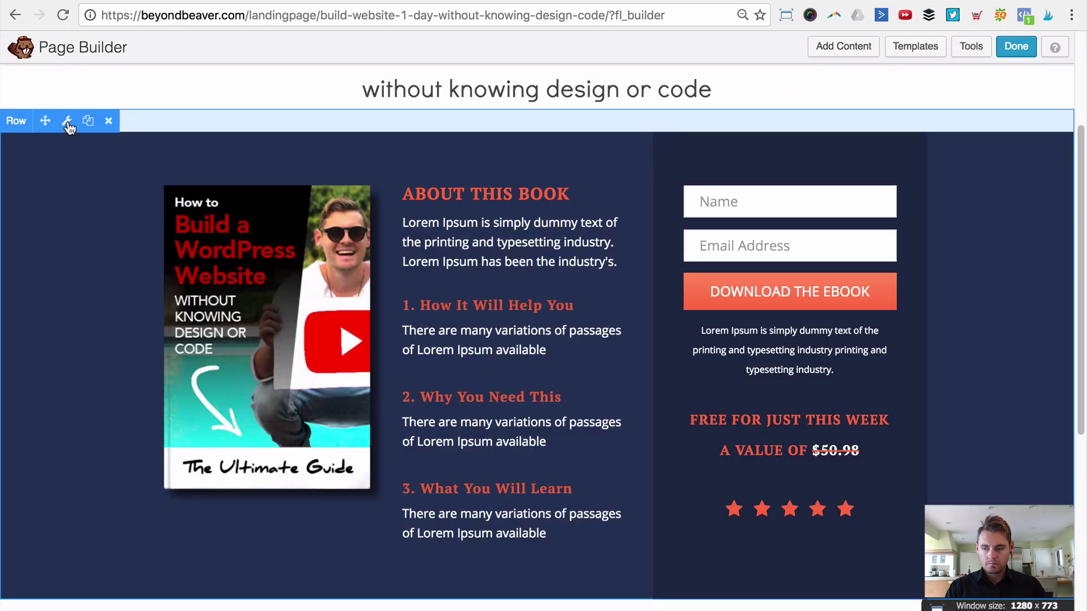
# Set the background photo of the book and form row to the empty 1500 x 667 pool shot from the media library and save.
pyautogui.click(65, 120)
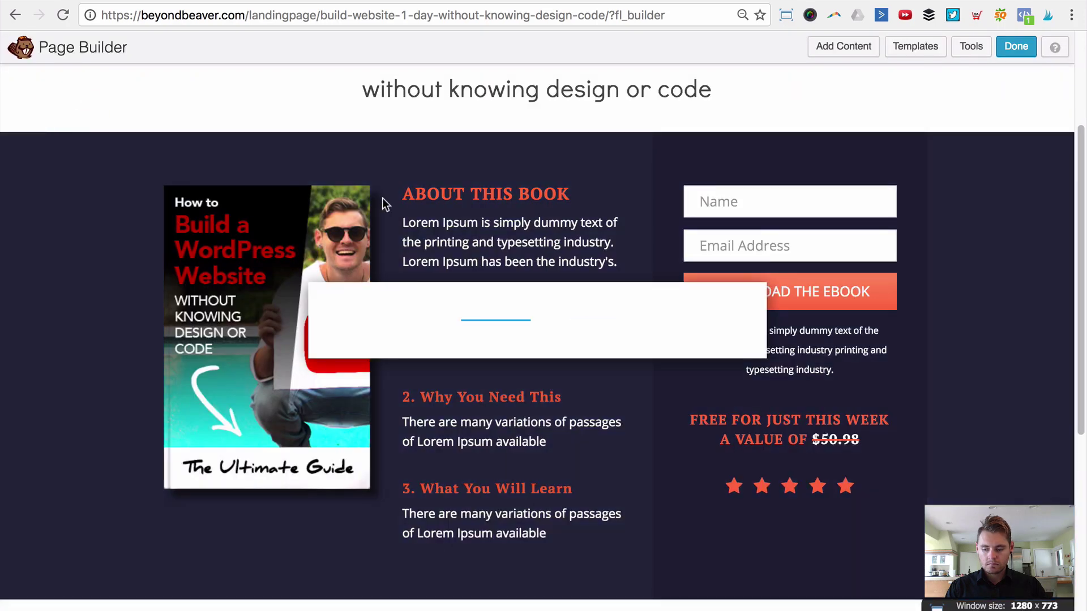
pyautogui.scroll(-5, 568, 395)
pyautogui.click(547, 328)
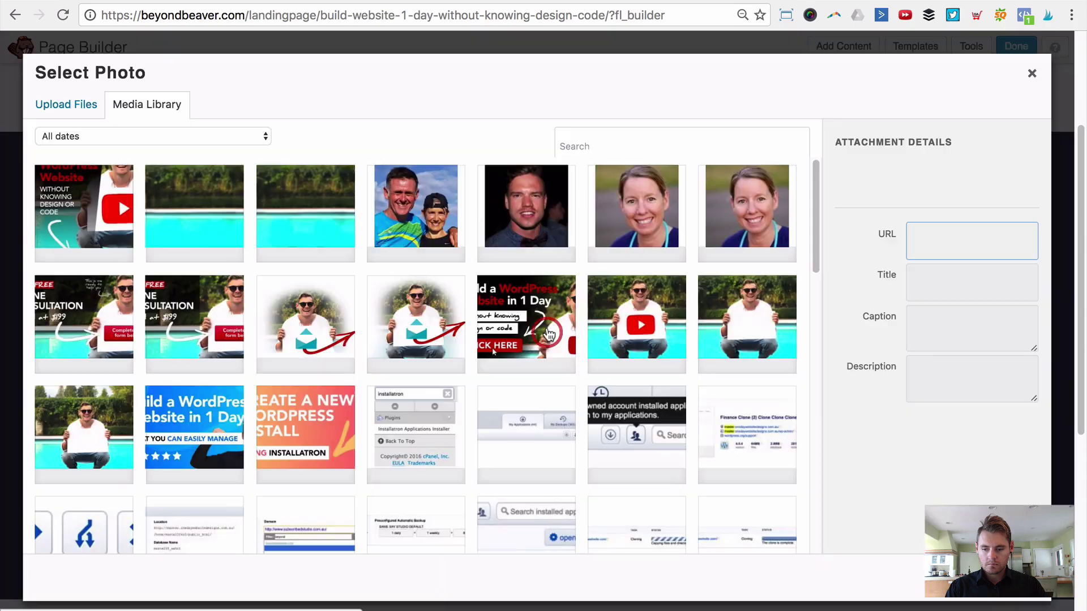
pyautogui.click(211, 214)
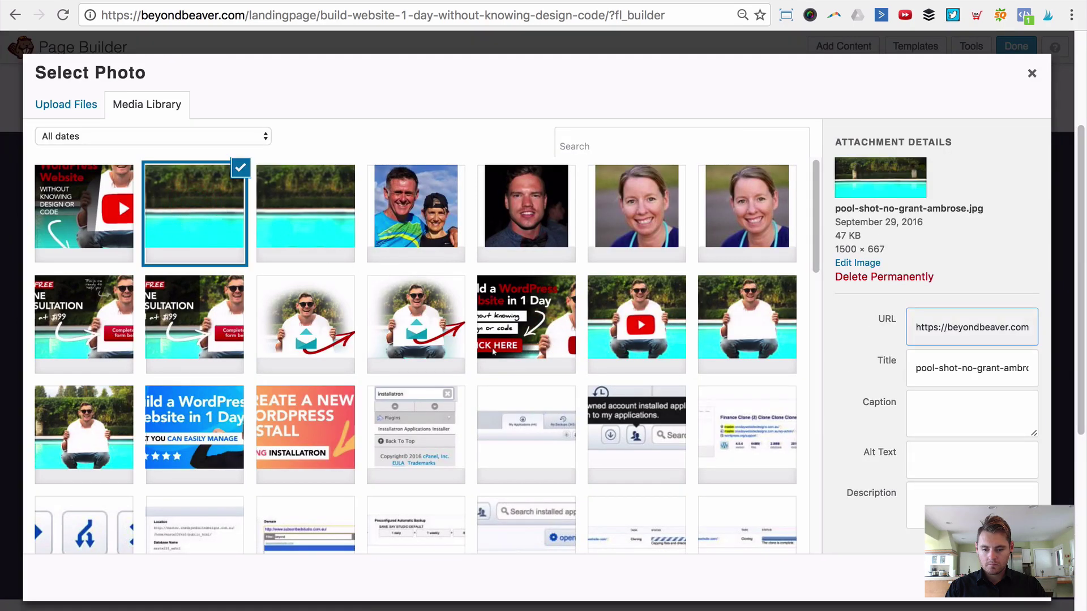
pyautogui.click(1008, 579)
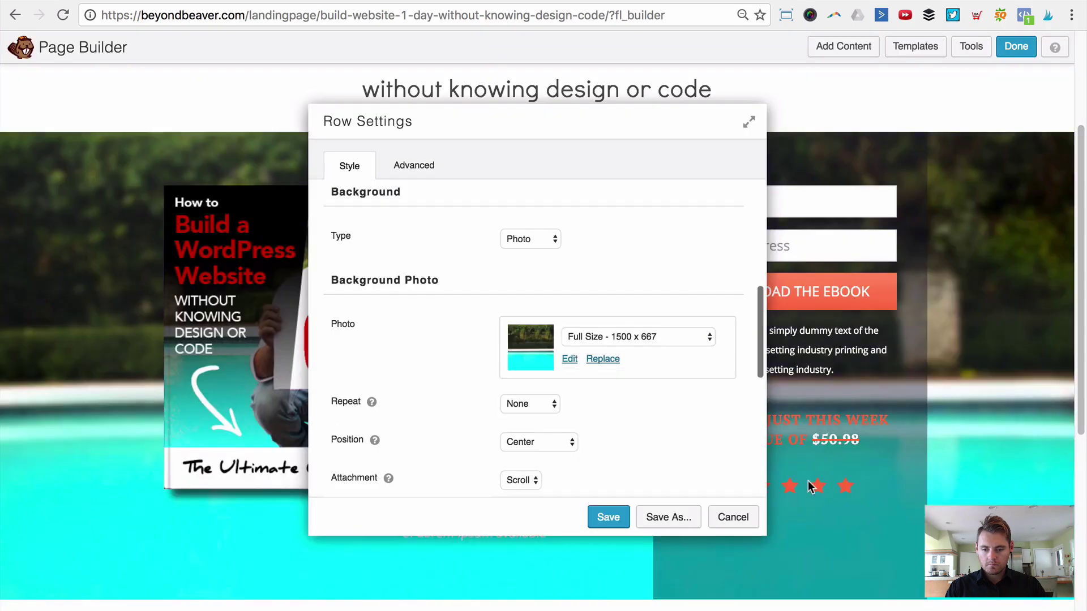
pyautogui.click(607, 517)
pyautogui.scroll(-3, 603, 519)
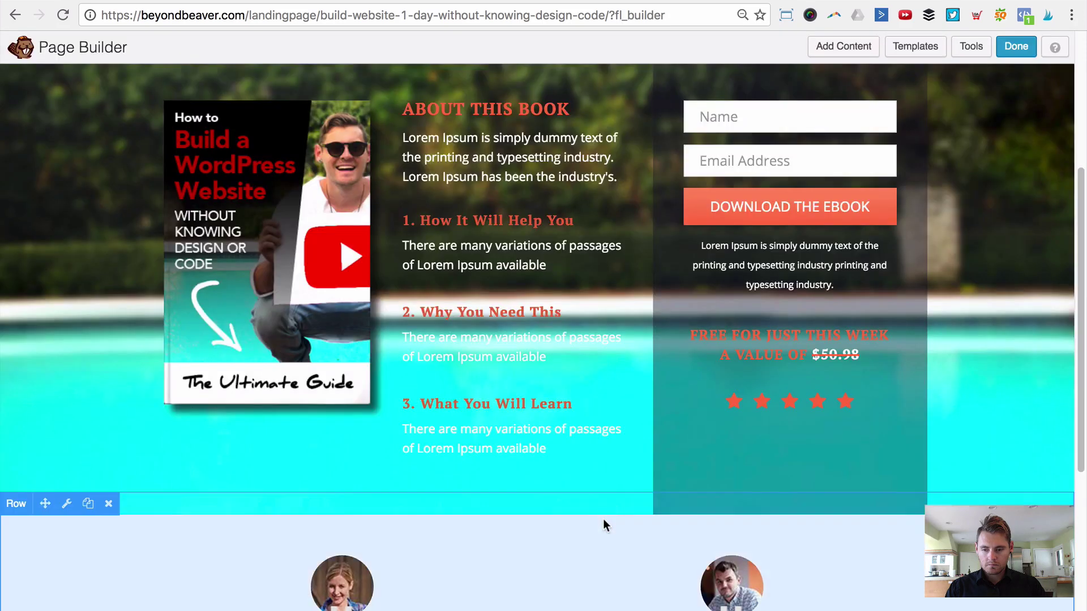
# Change the background colour of the book and form row to the dark grey #27282e.
pyautogui.scroll(4, 603, 519)
pyautogui.click(67, 170)
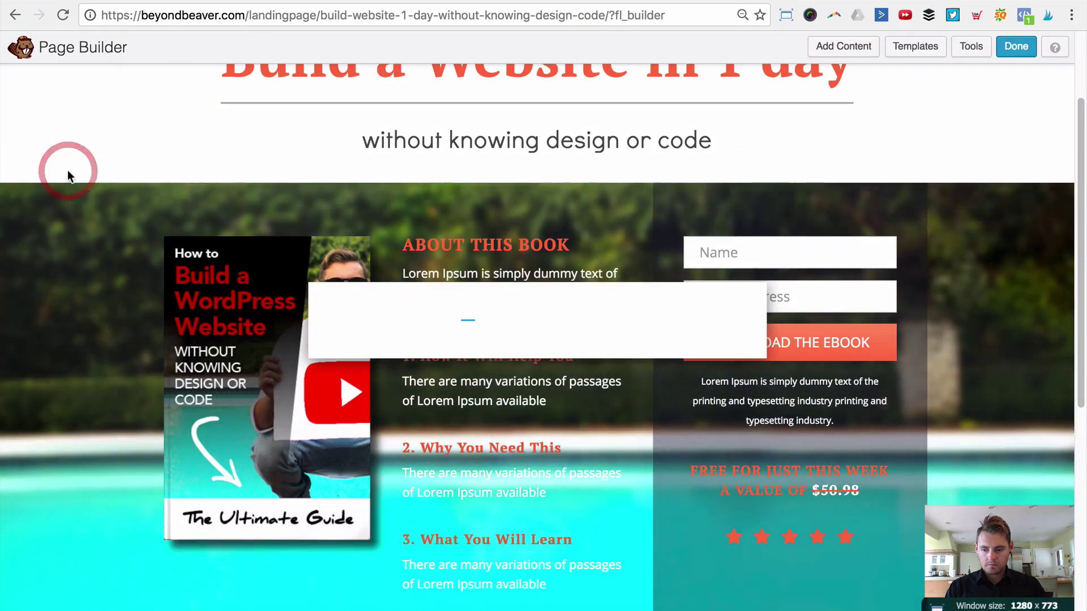
pyautogui.scroll(-8, 556, 406)
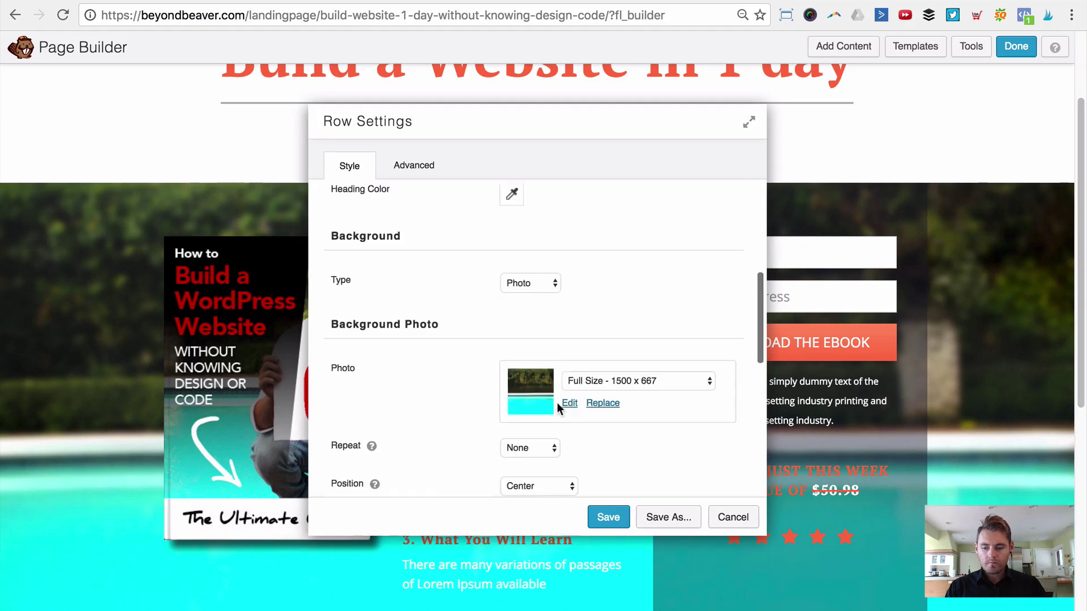
pyautogui.scroll(2, 574, 423)
pyautogui.scroll(-8, 574, 423)
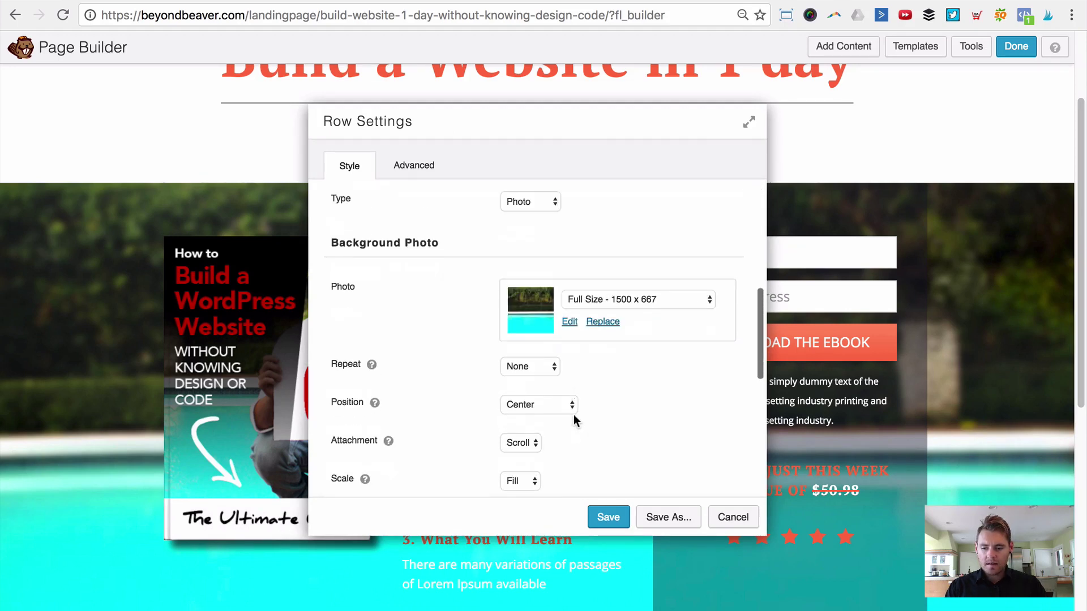
pyautogui.click(511, 315)
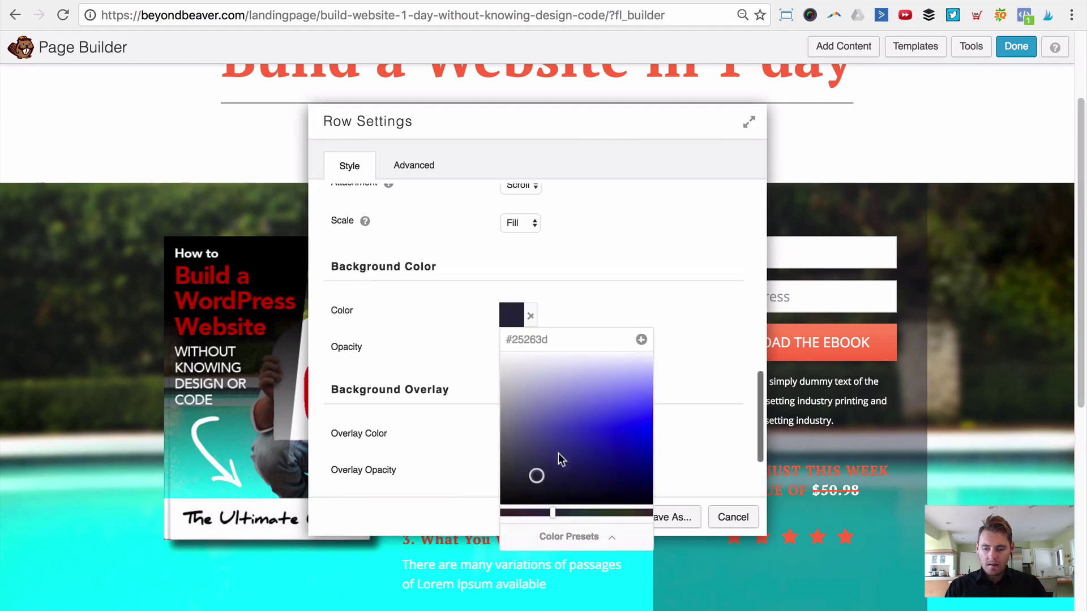
pyautogui.moveTo(557, 494); pyautogui.dragTo(512, 478)
pyautogui.click(723, 403)
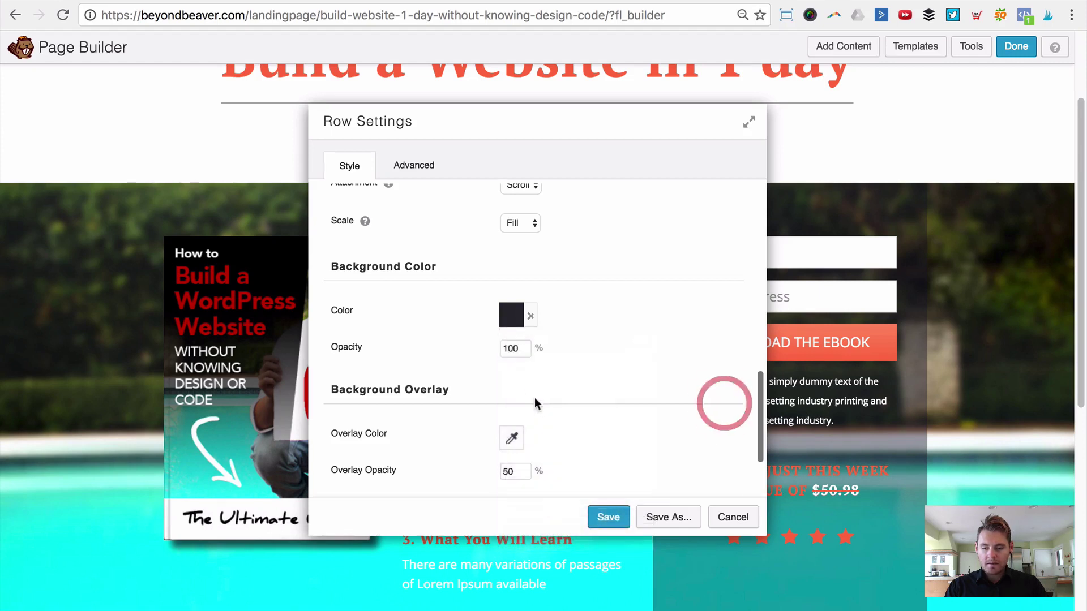
# Give the pool photo row's background overlay a near-black colour.
pyautogui.scroll(-2, 522, 384)
pyautogui.click(512, 366)
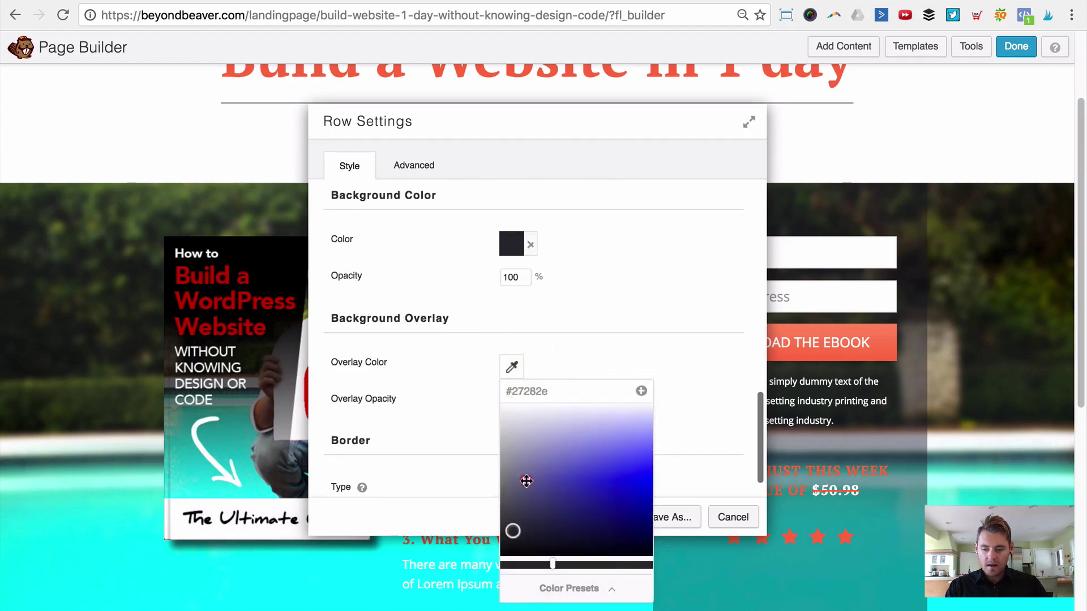
pyautogui.moveTo(512, 528)
pyautogui.mouseDown()
pyautogui.moveTo(489, 517)
pyautogui.moveTo(498, 536)
pyautogui.mouseUp()
pyautogui.click(591, 346)
pyautogui.click(511, 366)
pyautogui.click(502, 520)
pyautogui.click(603, 349)
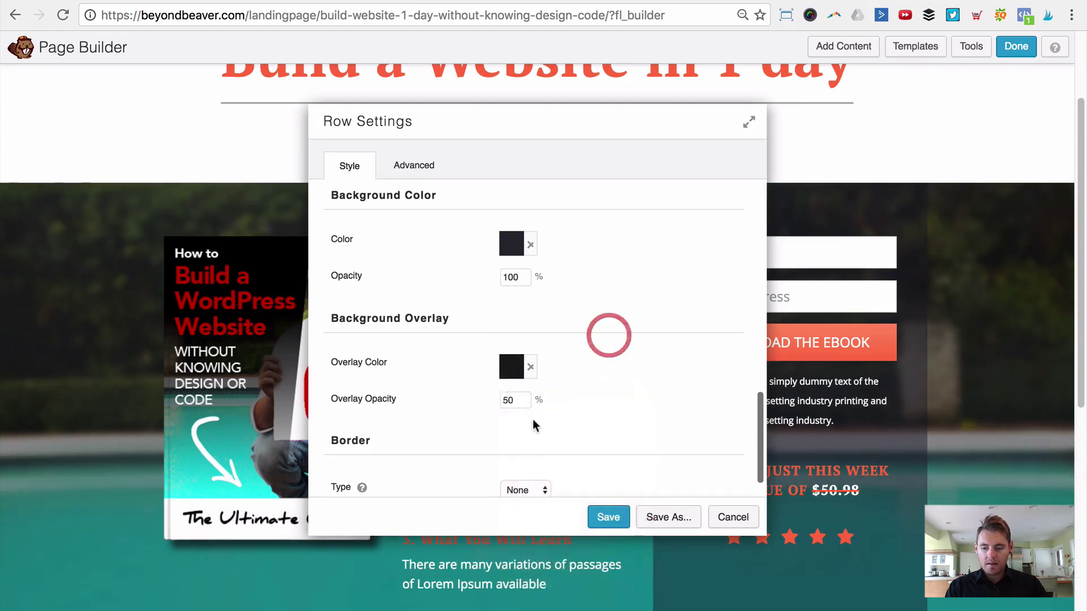
# Set the row's background overlay opacity to 70% and save the row settings.
pyautogui.click(519, 400)
pyautogui.press('BackSpace')
pyautogui.press('BackSpace')
pyautogui.write('70')
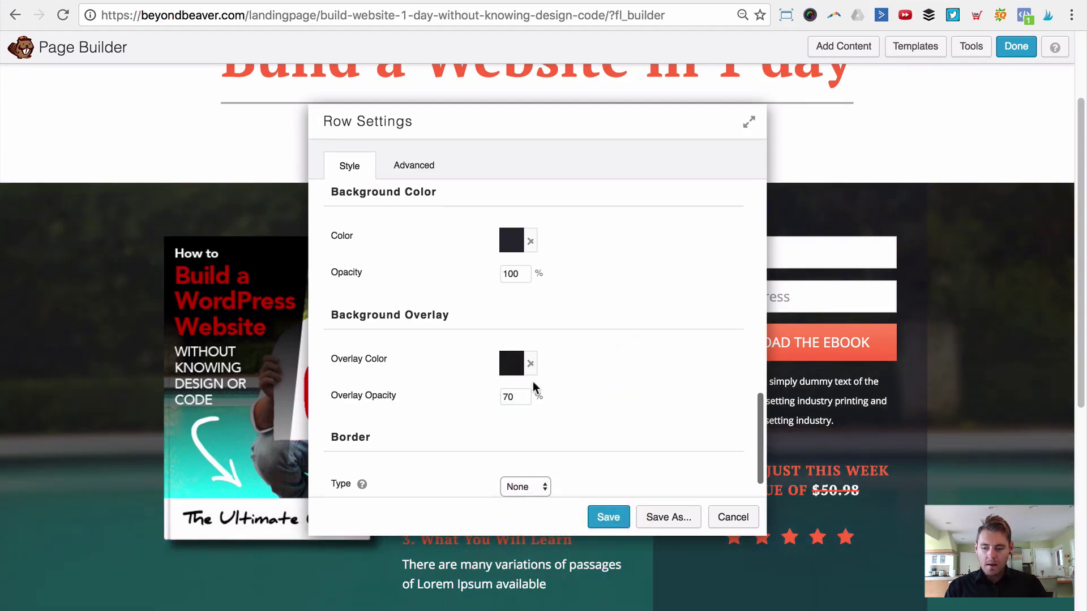
pyautogui.click(608, 518)
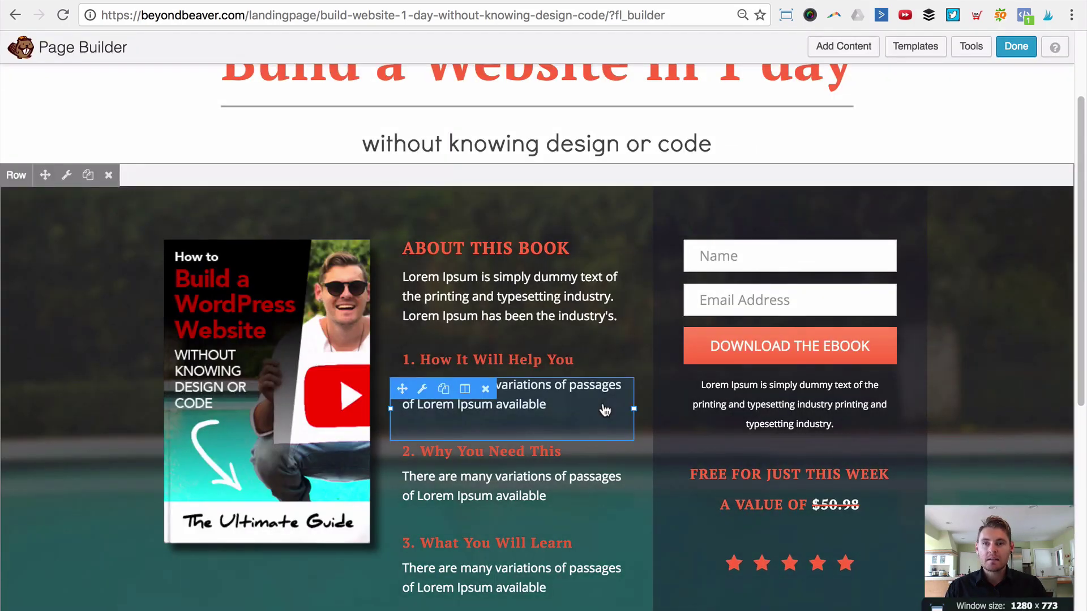
# Look over the edited layout down to the testimonials and publish the landing page changes.
pyautogui.scroll(-5, 623, 396)
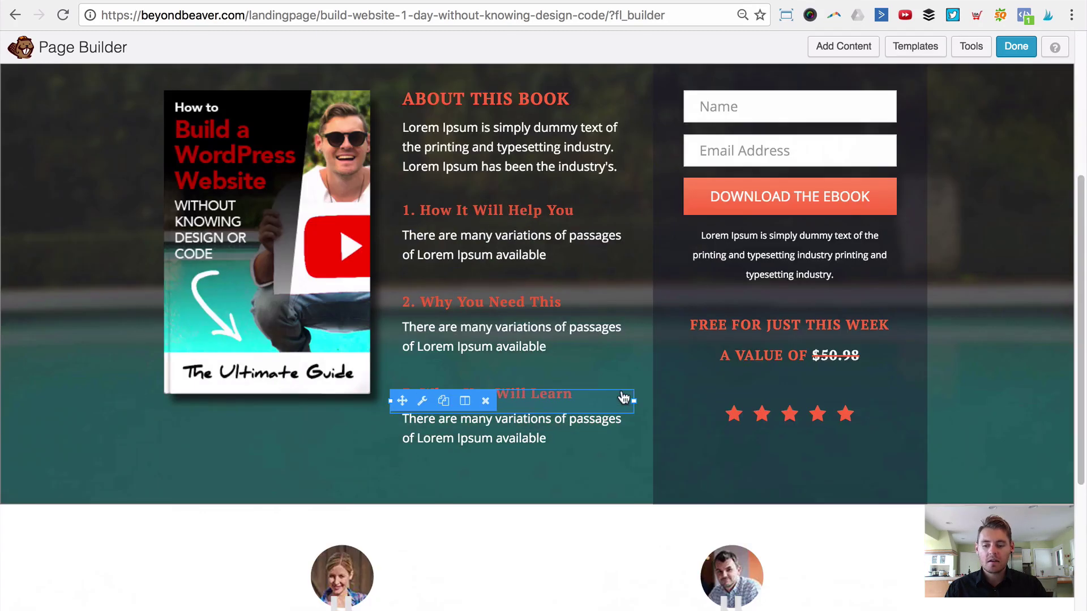
pyautogui.scroll(2, 622, 386)
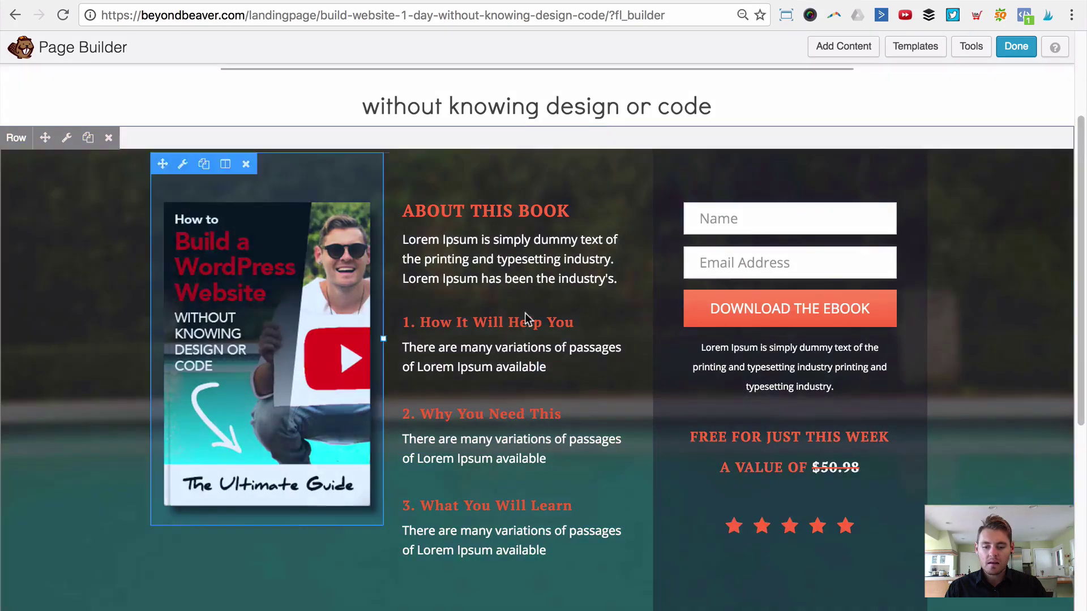
pyautogui.scroll(-1, 849, 316)
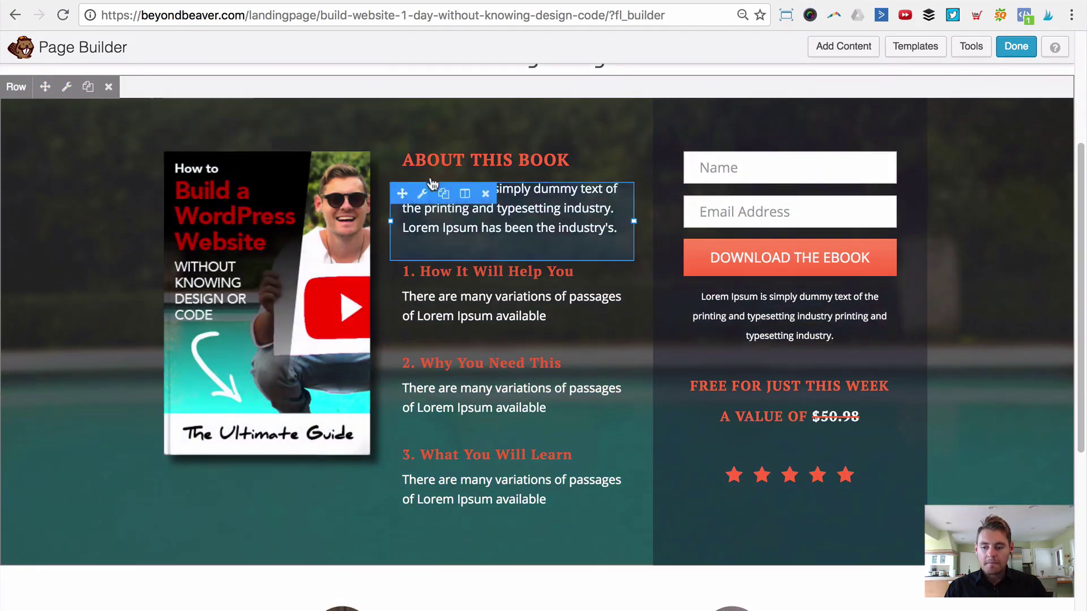
pyautogui.scroll(-6, 196, 221)
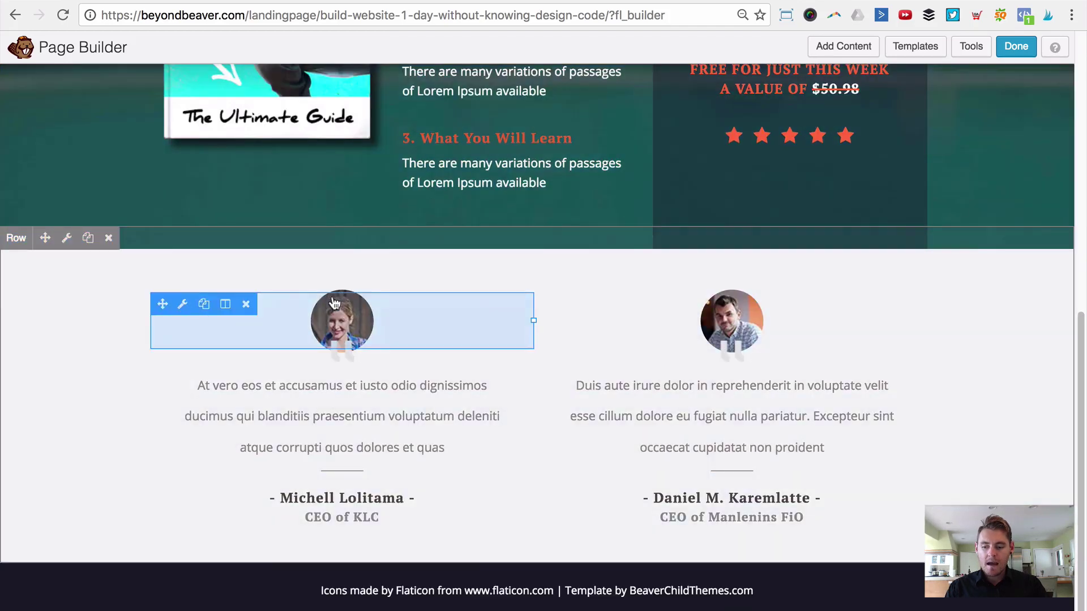
pyautogui.scroll(9, 552, 362)
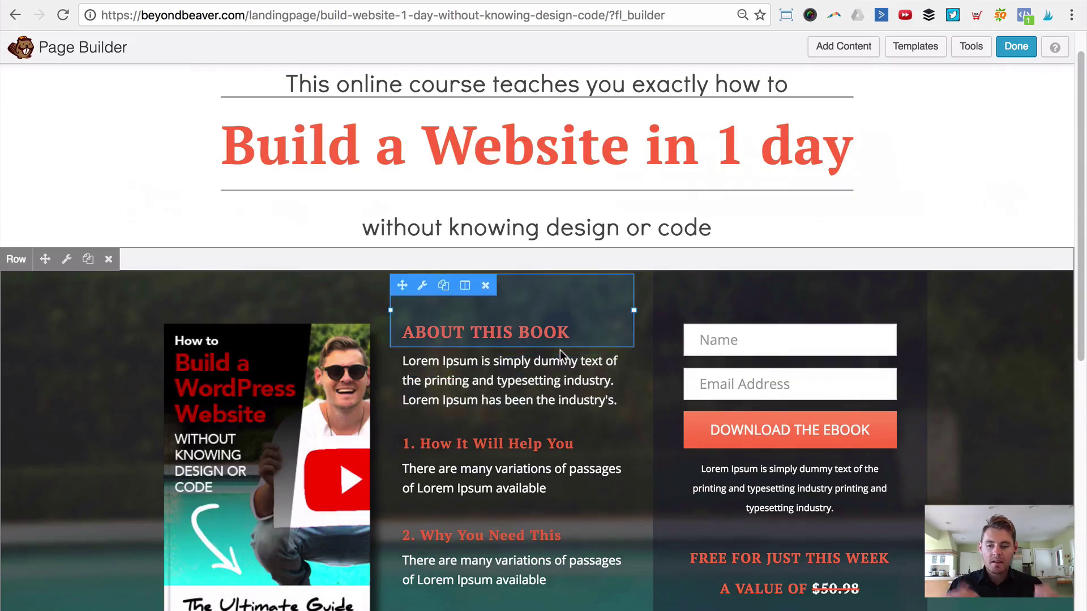
pyautogui.click(1016, 46)
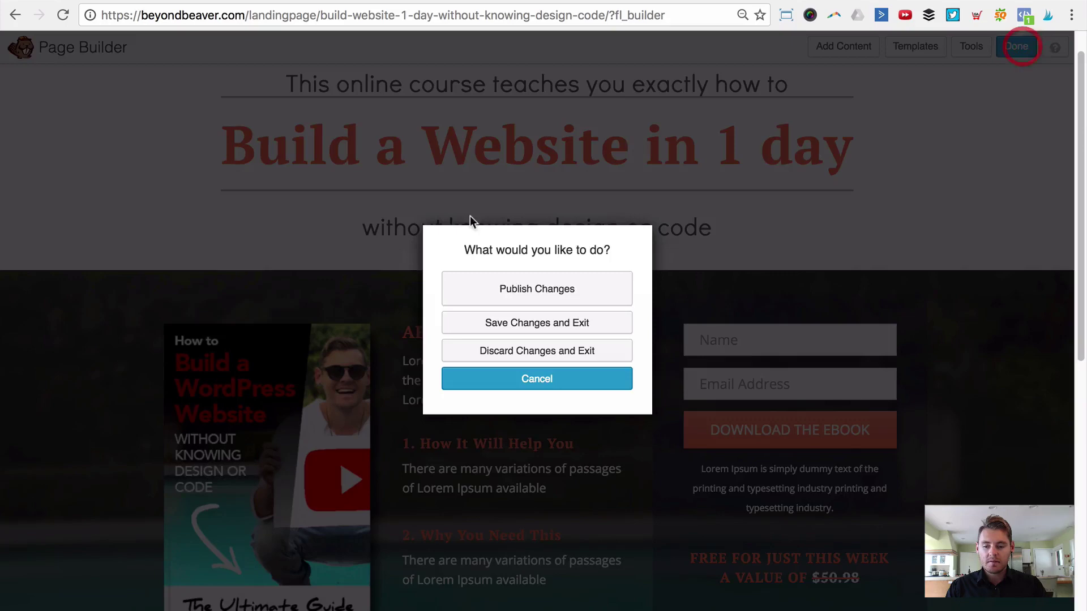
pyautogui.click(491, 291)
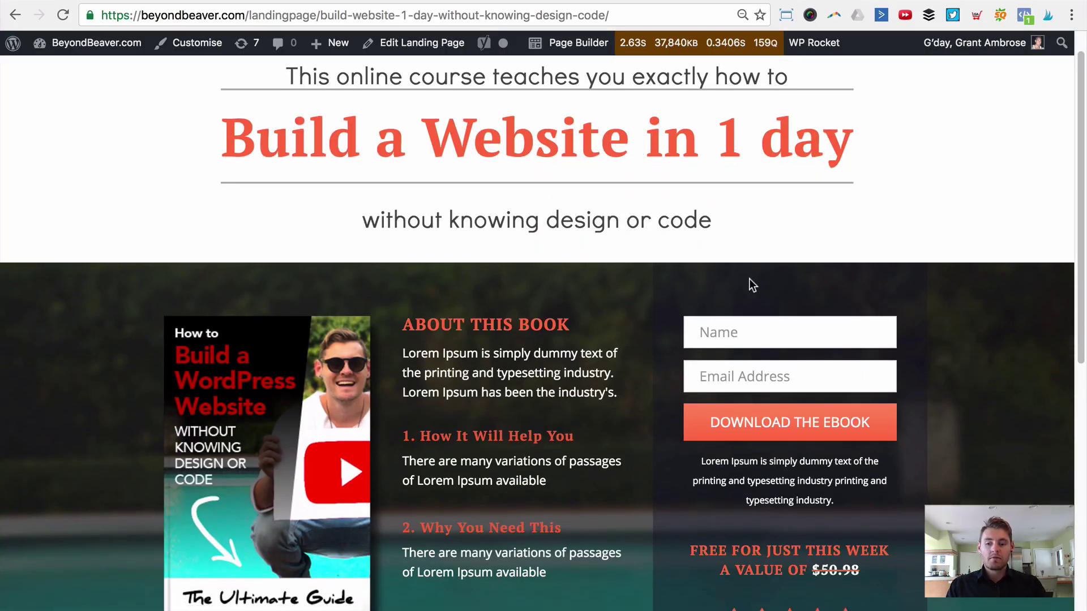
# Review the published landing page from the headline through the pool photo section to the testimonials and footer.
pyautogui.scroll(-4, 674, 303)
pyautogui.scroll(2, 660, 308)
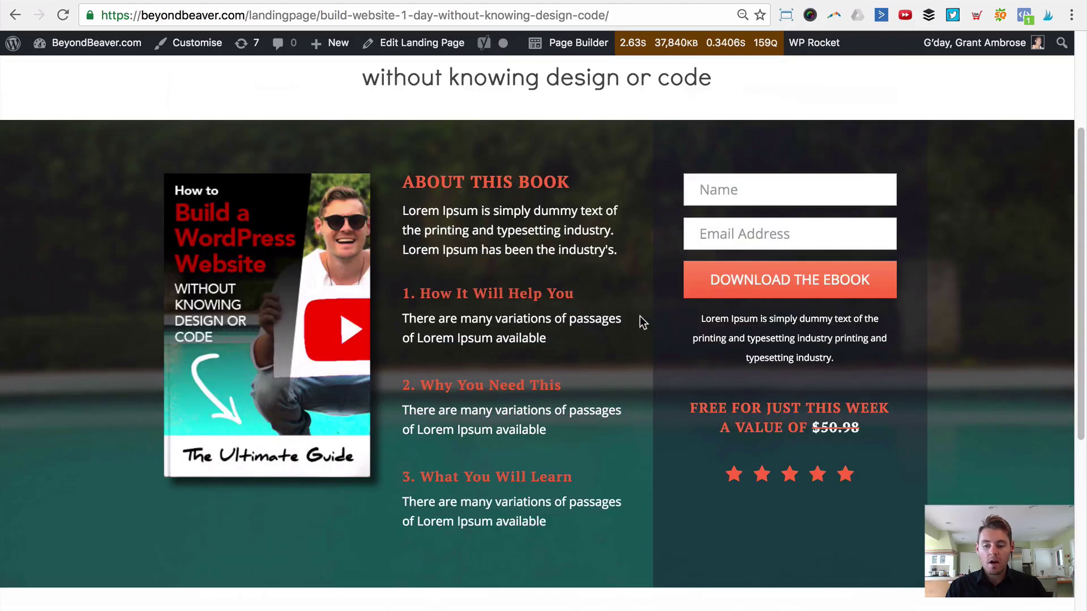
pyautogui.click(435, 217)
pyautogui.scroll(-1, 456, 233)
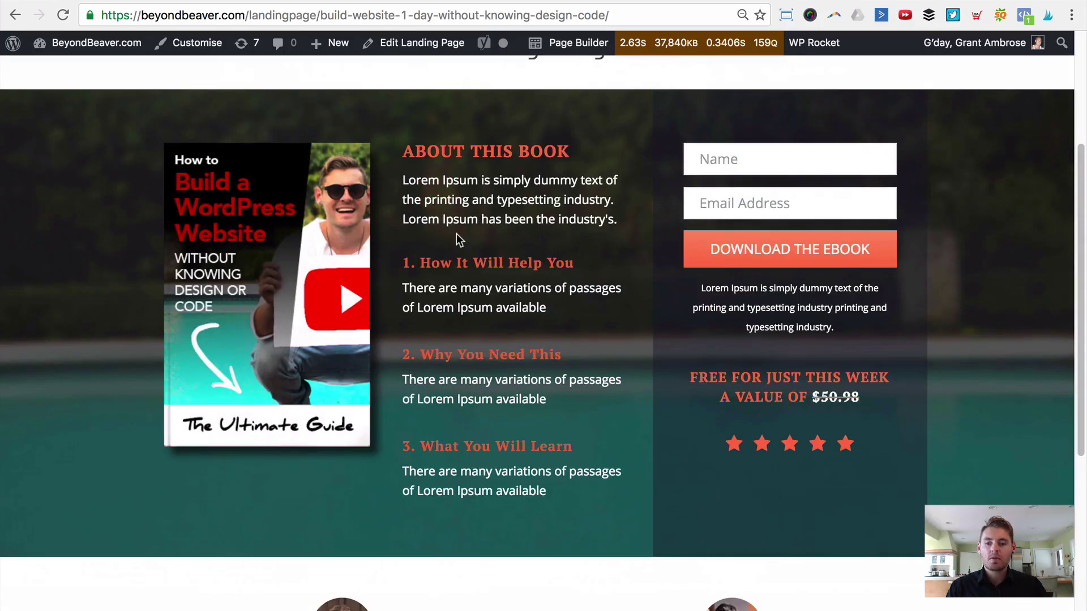
pyautogui.scroll(-4, 456, 234)
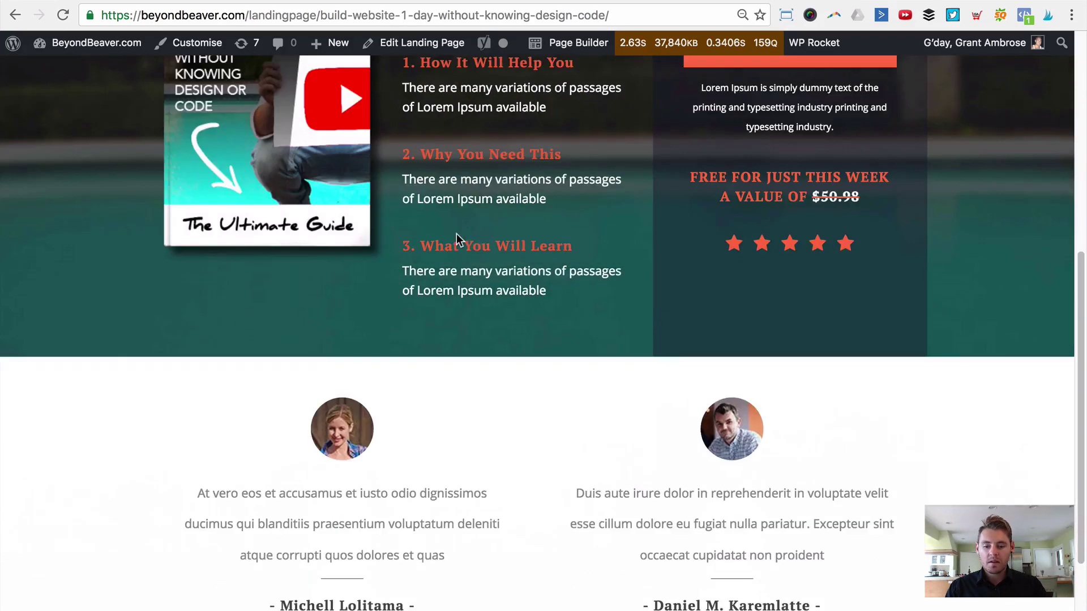
pyautogui.scroll(6, 456, 234)
pyautogui.scroll(-8, 456, 233)
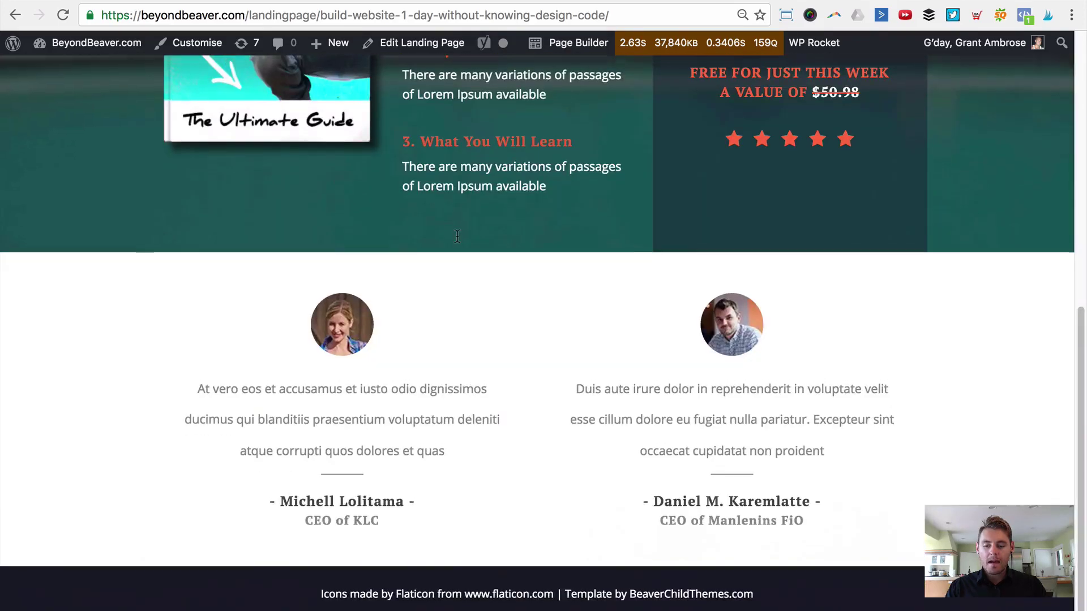
pyautogui.scroll(10, 457, 233)
# Examine the finished squeeze page's headline, course description column and registration form for comparison with the new landing page.
pyautogui.hotkey('ctrl', 'Tab')
pyautogui.scroll(-1, 583, 233)
pyautogui.click(686, 211)
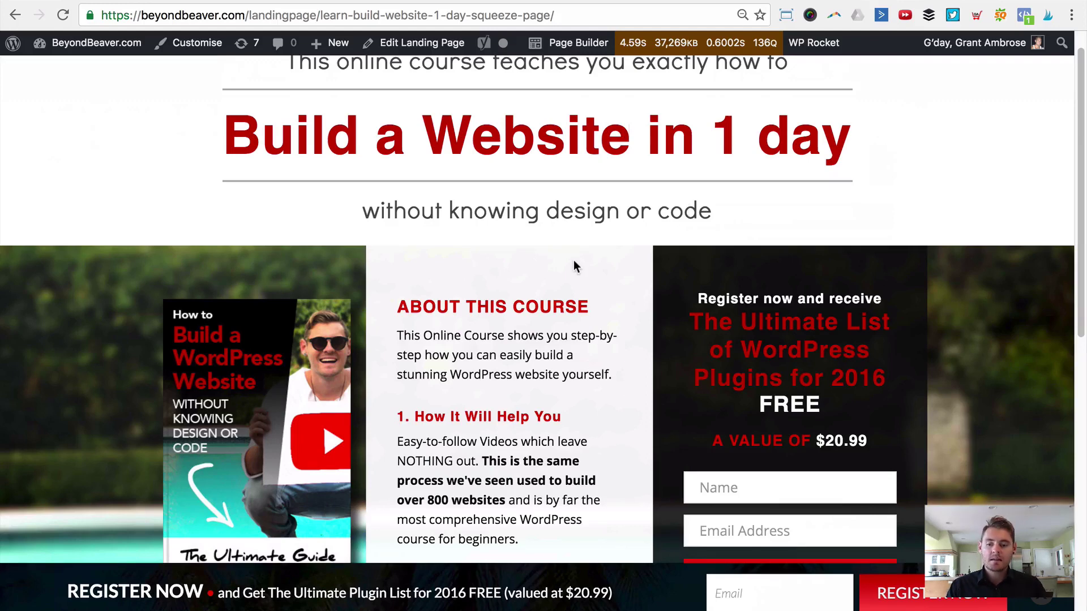
pyautogui.scroll(-3, 574, 262)
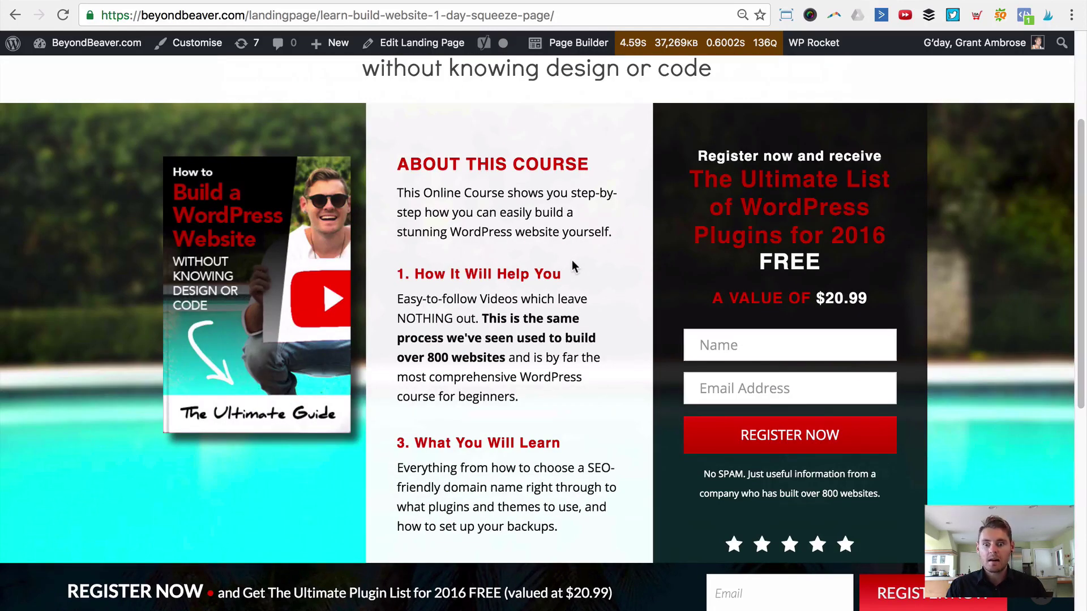
pyautogui.scroll(-1, 533, 294)
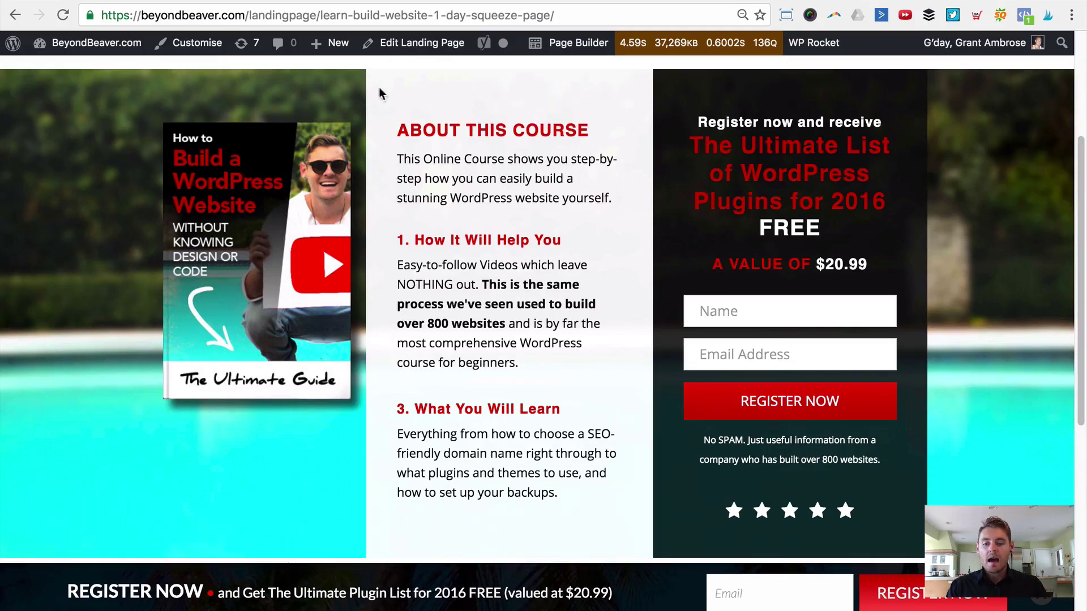
pyautogui.scroll(5, 591, 268)
pyautogui.scroll(-10, 591, 269)
pyautogui.scroll(8, 592, 269)
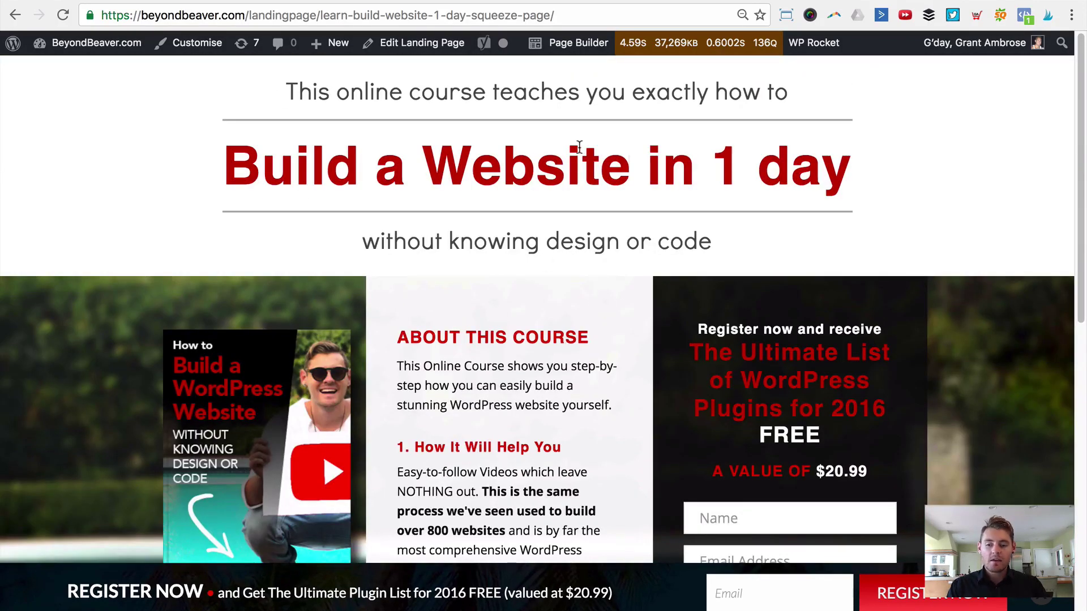
# Review the finished squeeze page from the headline, course description and registration form through the testimonials to the footer.
pyautogui.scroll(-2, 586, 294)
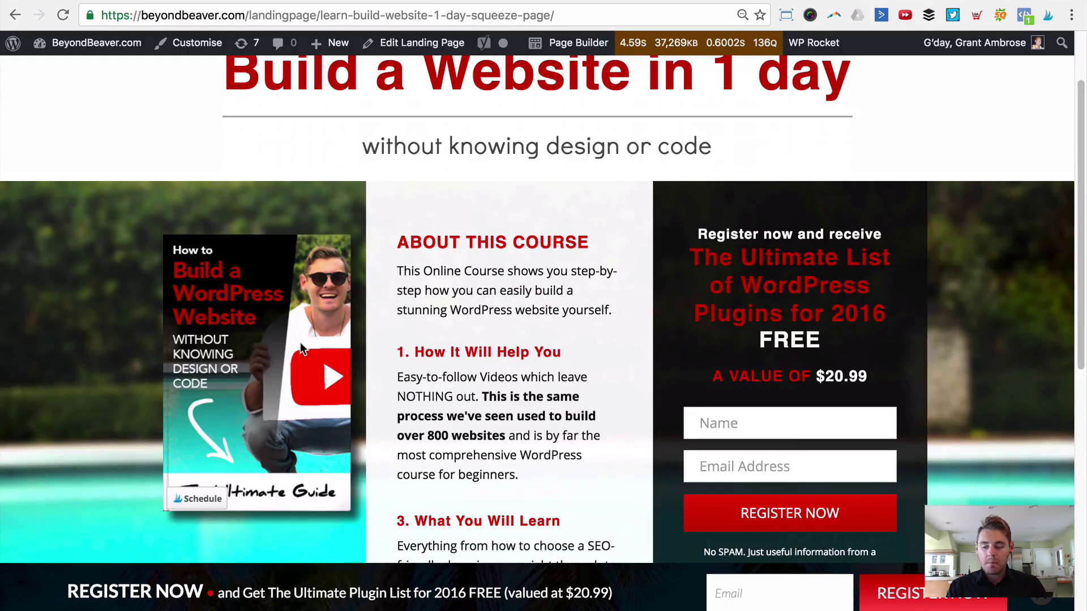
pyautogui.scroll(-3, 437, 271)
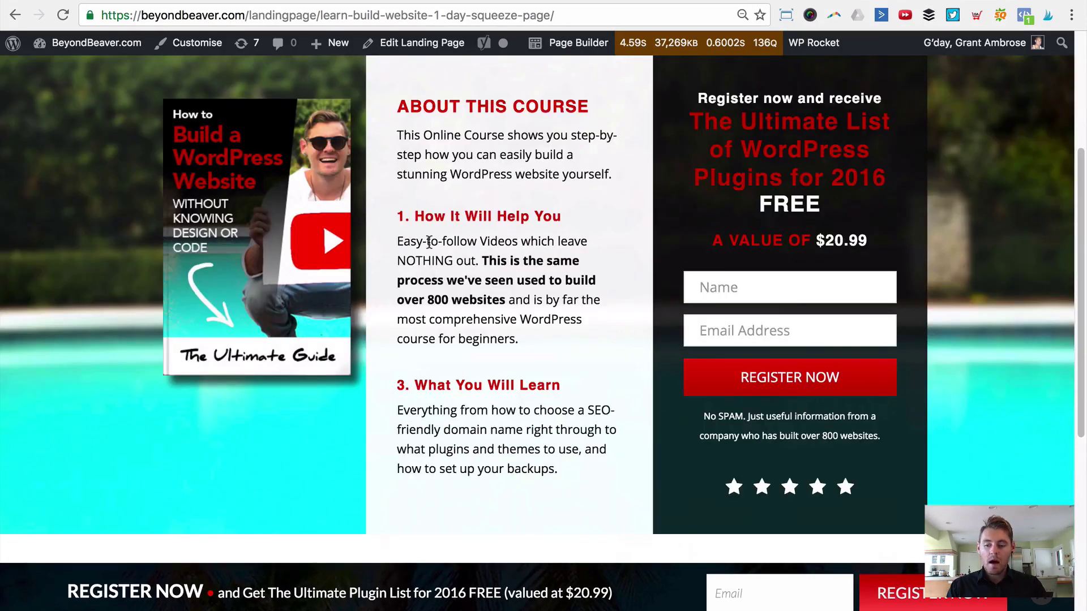
pyautogui.scroll(4, 489, 285)
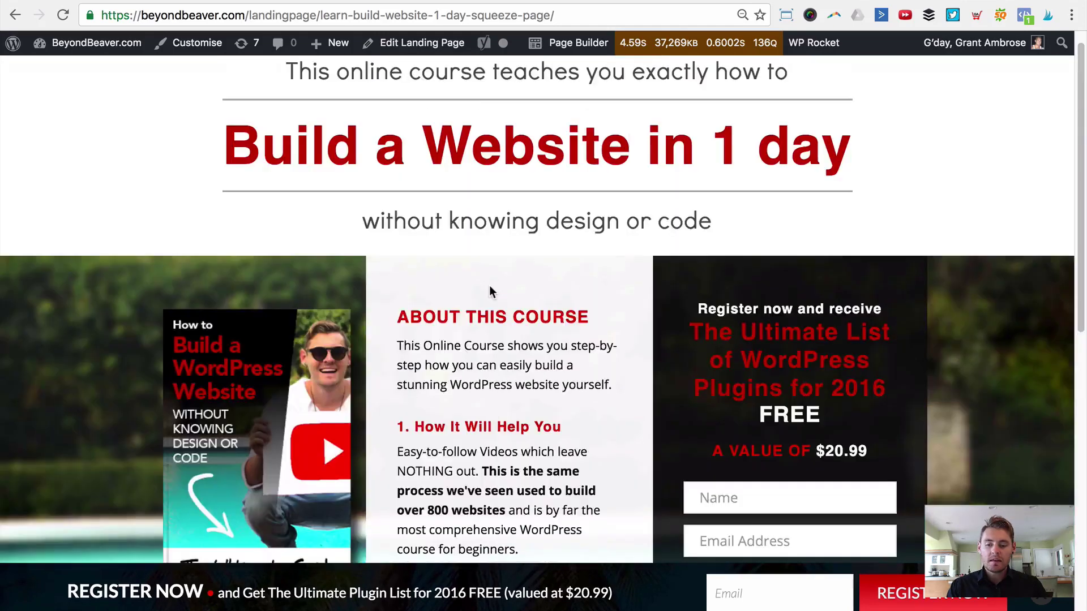
pyautogui.scroll(-1, 490, 285)
pyautogui.moveTo(699, 289); pyautogui.dragTo(936, 419)
pyautogui.click(935, 416)
pyautogui.scroll(-1, 927, 404)
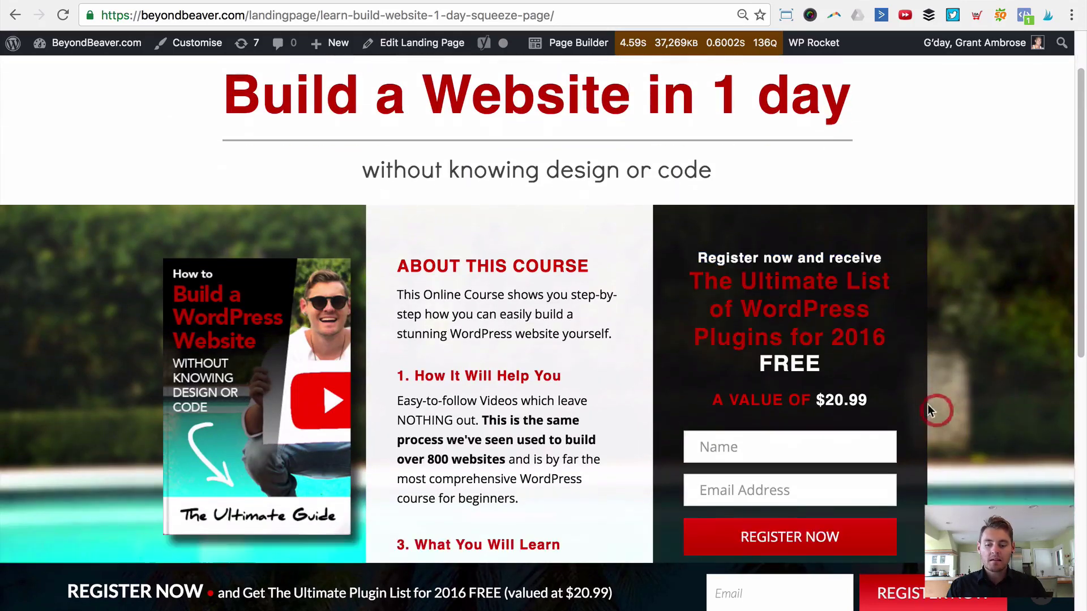
pyautogui.scroll(-10, 792, 408)
pyautogui.scroll(1, 504, 338)
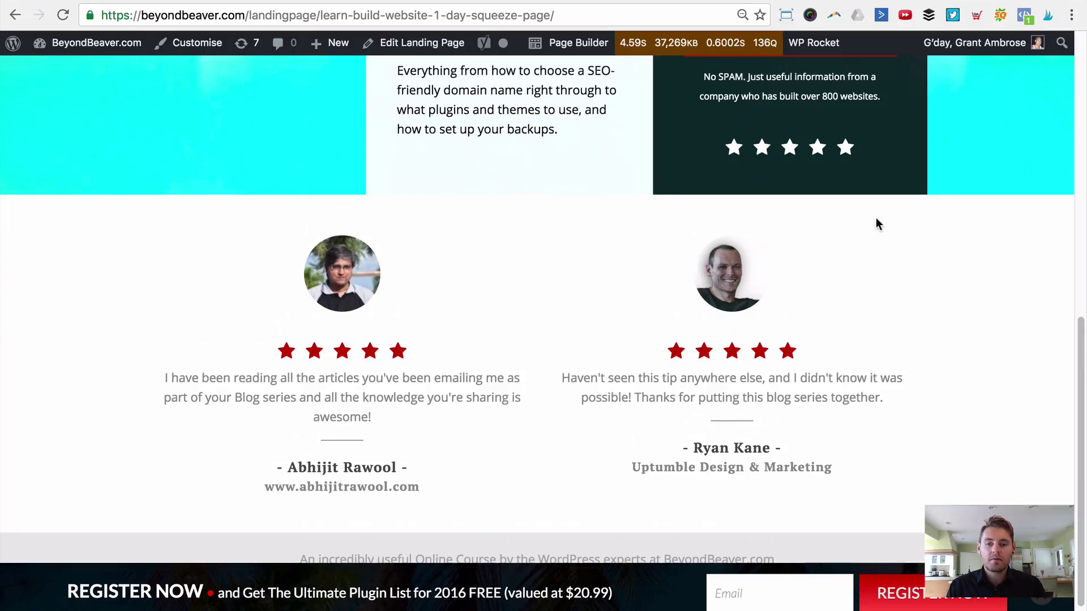
pyautogui.scroll(8, 397, 260)
pyautogui.scroll(-4, 384, 331)
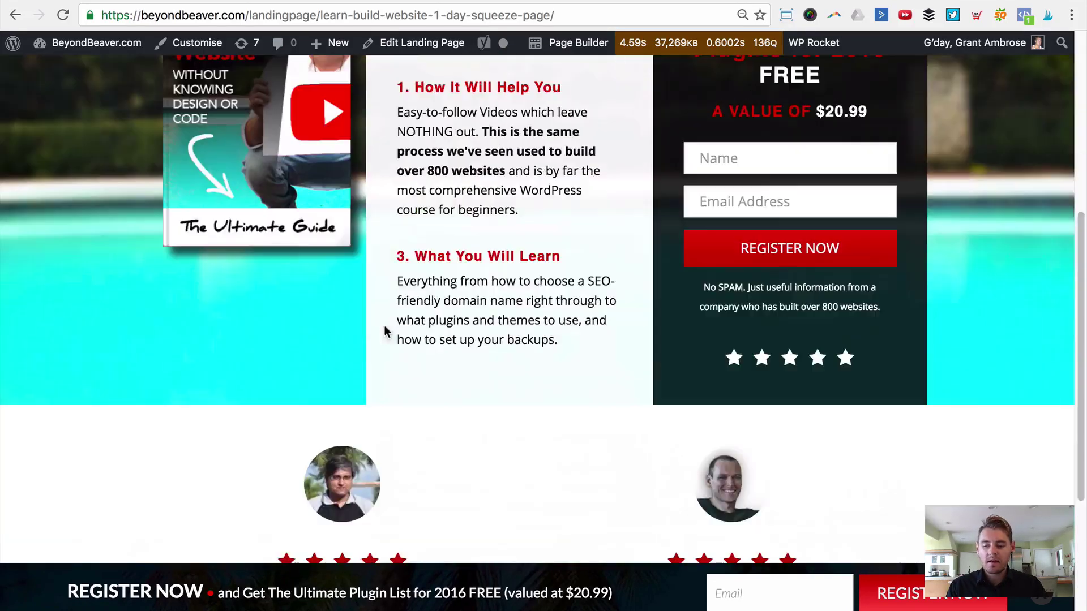
pyautogui.click(456, 324)
pyautogui.scroll(-5, 900, 424)
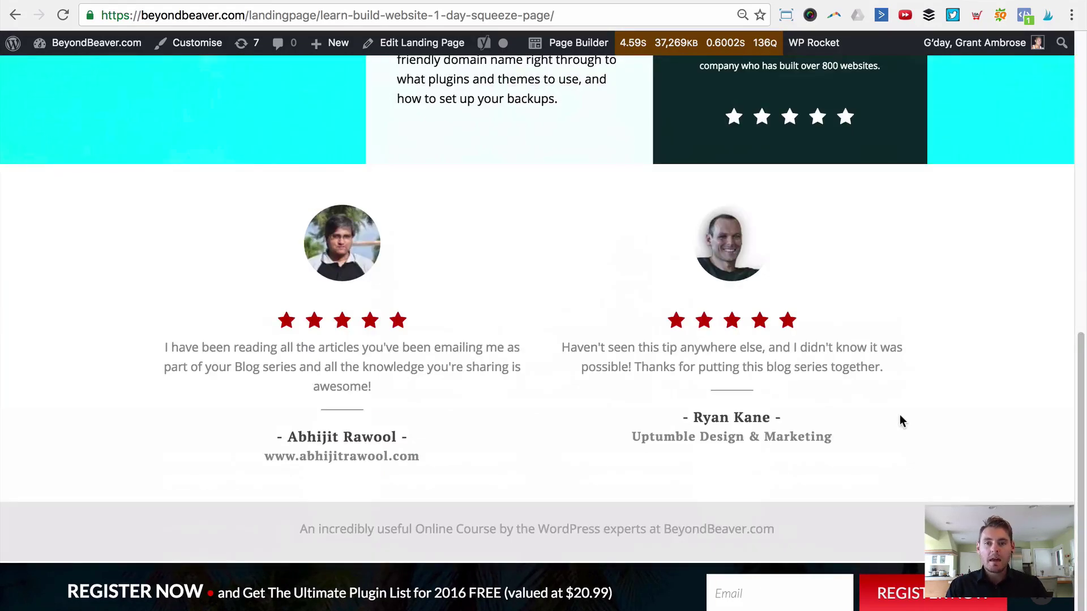
pyautogui.scroll(15, 899, 415)
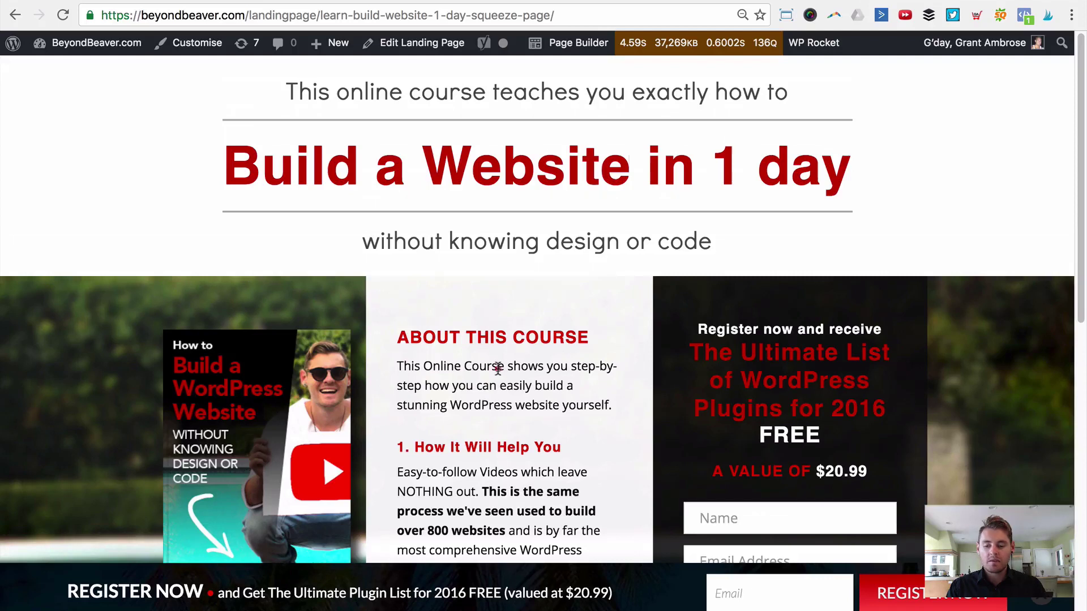
pyautogui.click(498, 368)
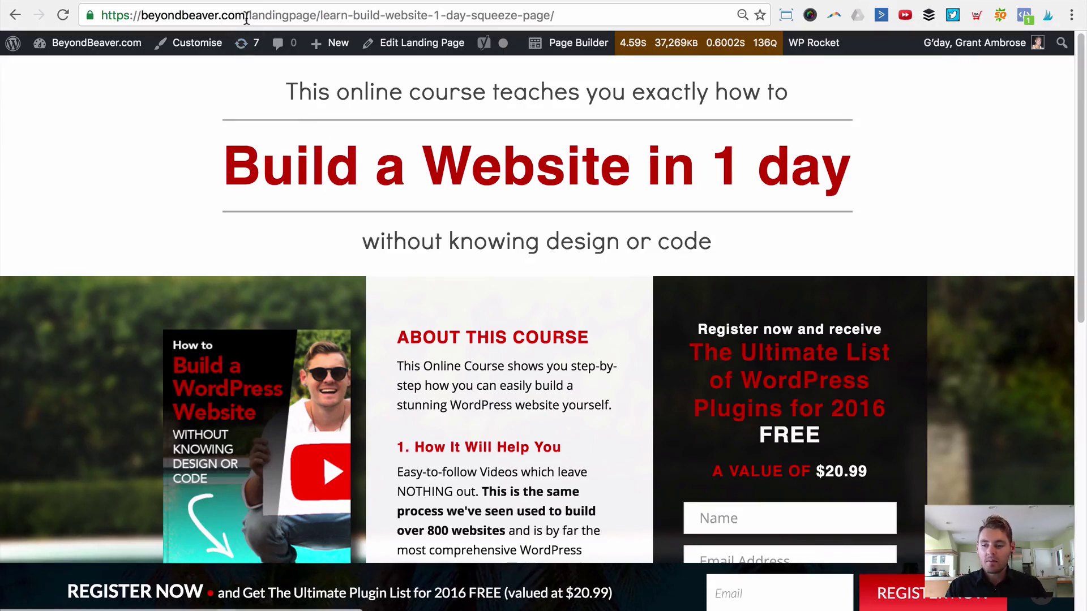
# Open the beyondbeaver.com/product/complete-landing-page-suite/ product page.
pyautogui.moveTo(249, 15); pyautogui.dragTo(651, 19)
pyautogui.write('product')
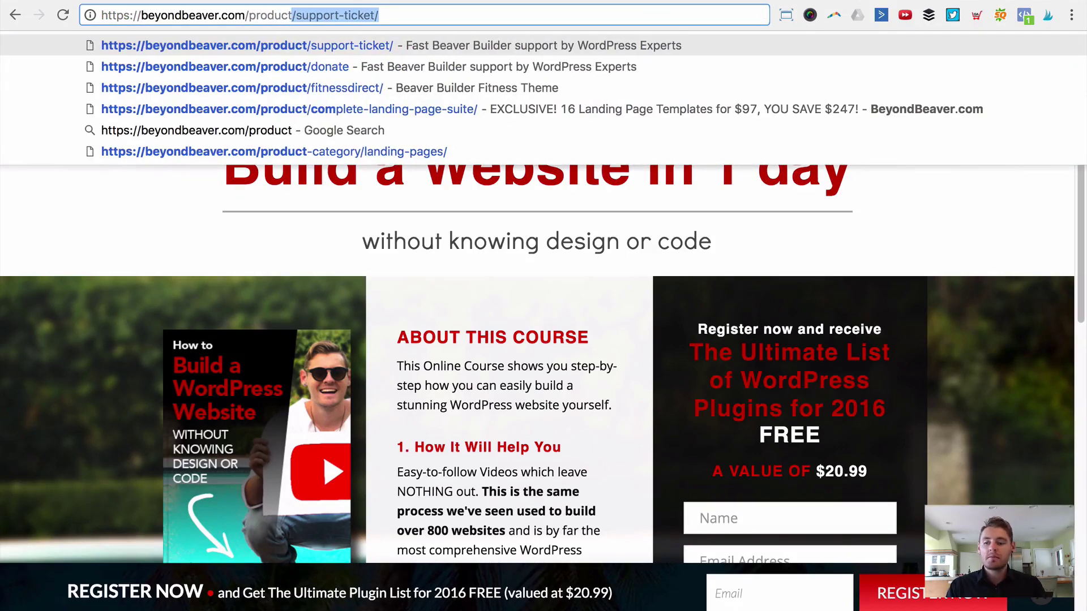
pyautogui.write('/com')
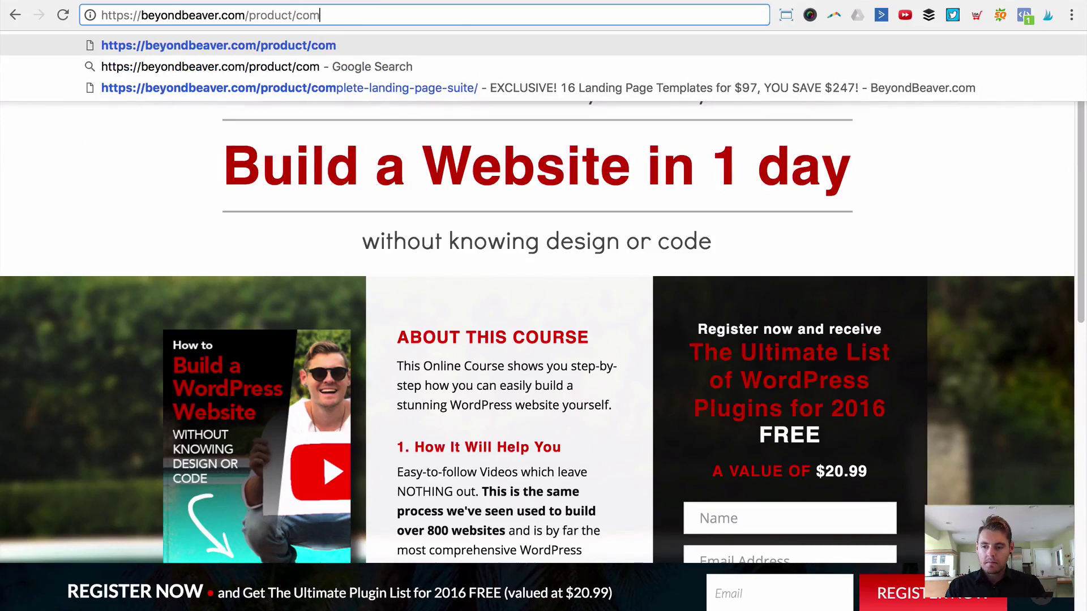
pyautogui.press('Down')
pyautogui.press('Down')
pyautogui.press('Return')
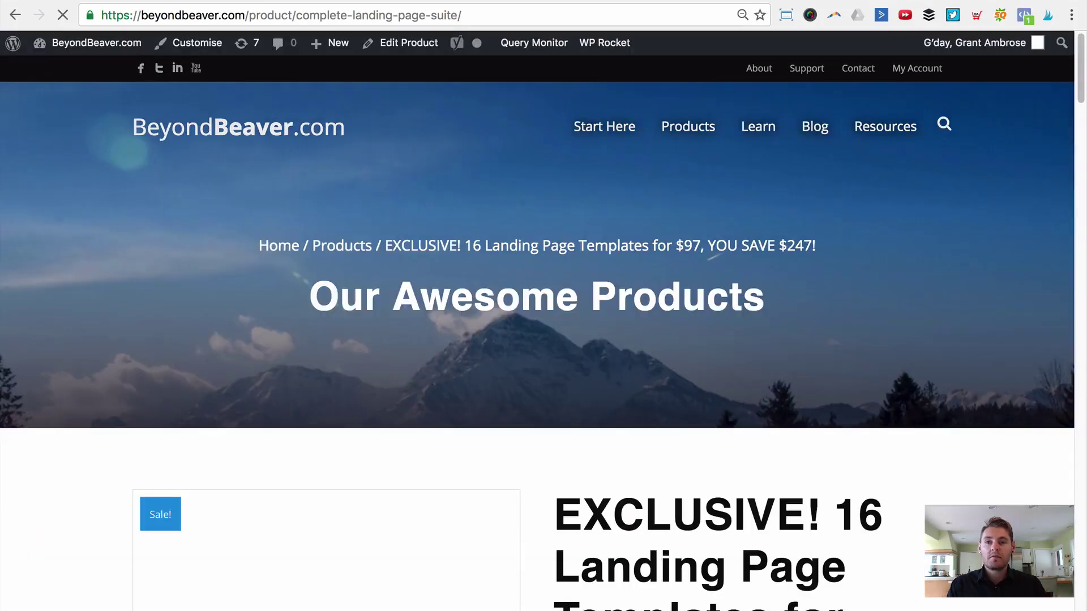
# Examine the landing page template bundle's title, sale price and advertised saving on the product page.
pyautogui.scroll(-5, 487, 252)
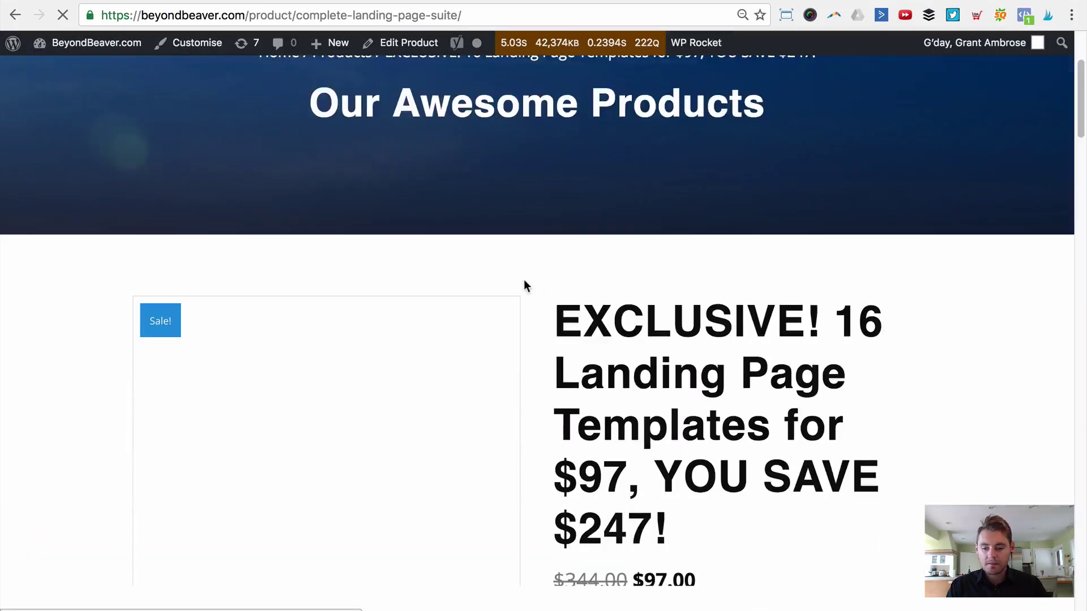
pyautogui.moveTo(554, 252); pyautogui.dragTo(677, 337)
pyautogui.click(813, 470)
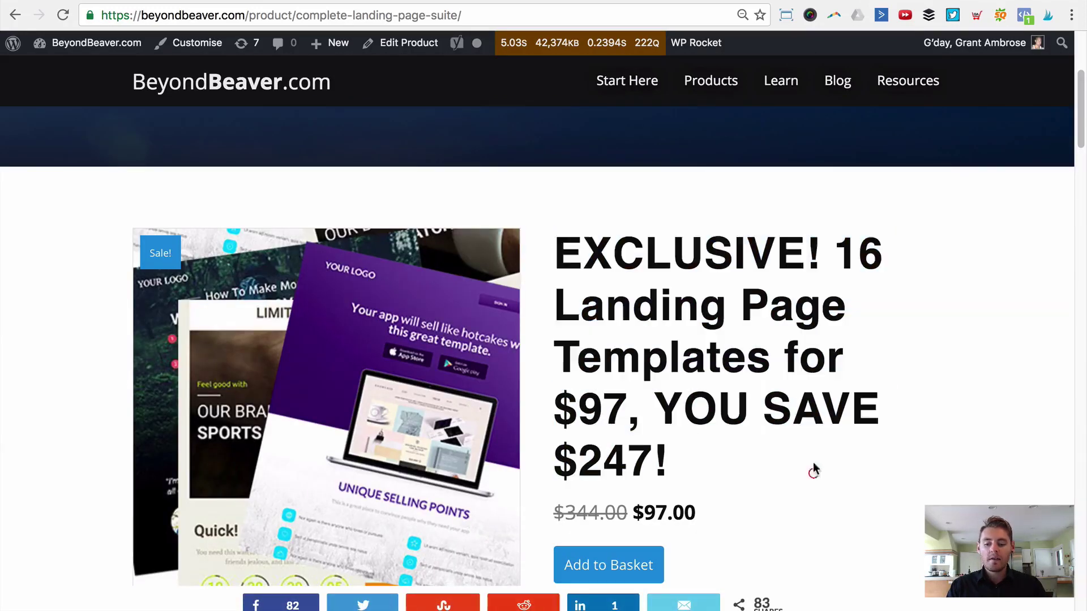
pyautogui.scroll(-3, 783, 393)
pyautogui.scroll(1, 691, 324)
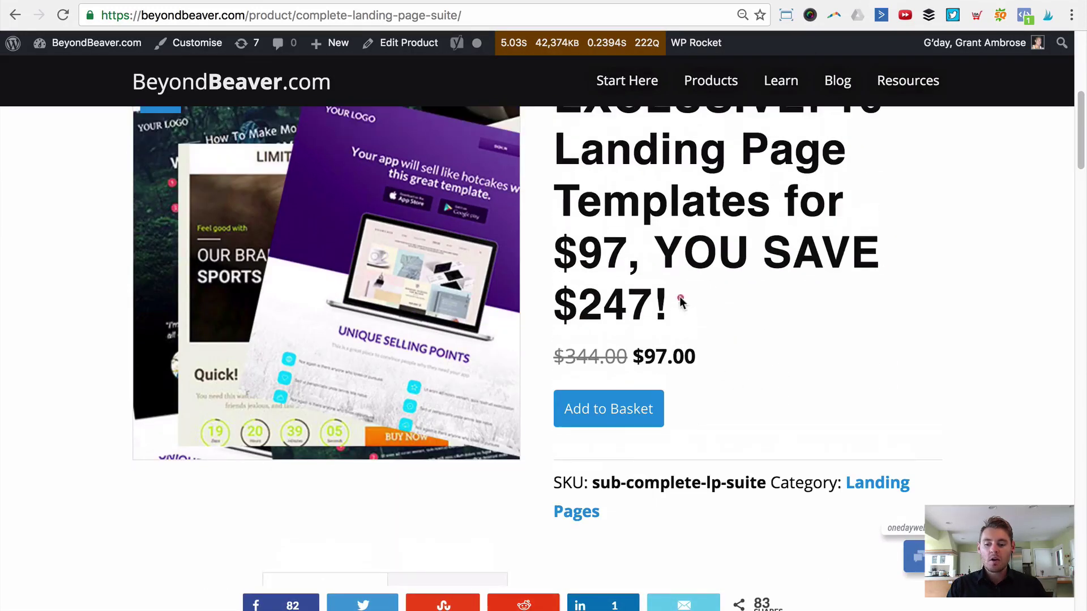
pyautogui.moveTo(680, 297); pyautogui.dragTo(560, 300)
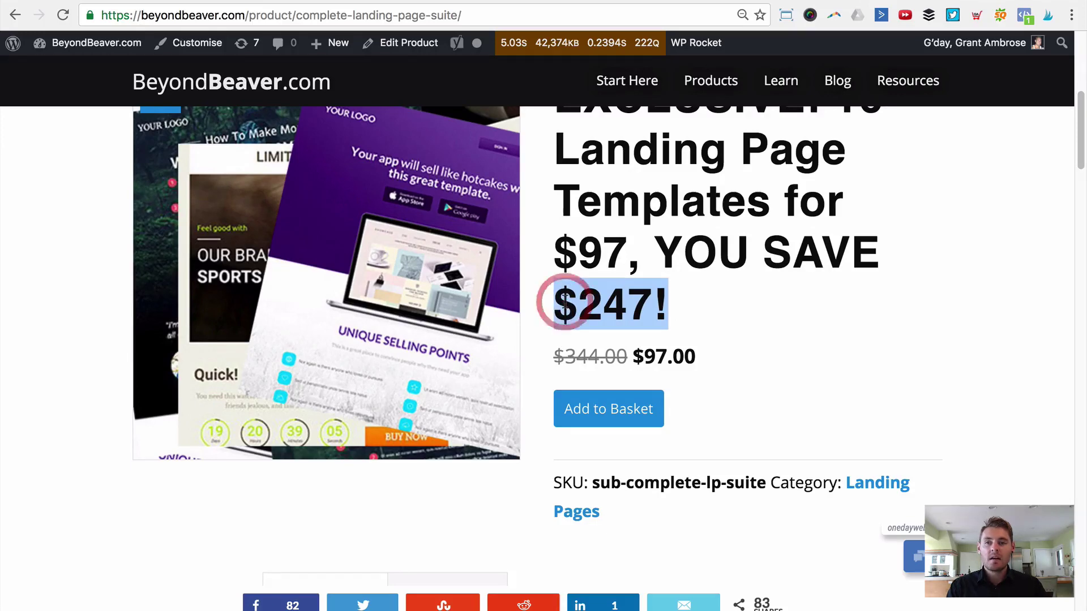
pyautogui.click(602, 279)
pyautogui.moveTo(628, 257); pyautogui.dragTo(555, 253)
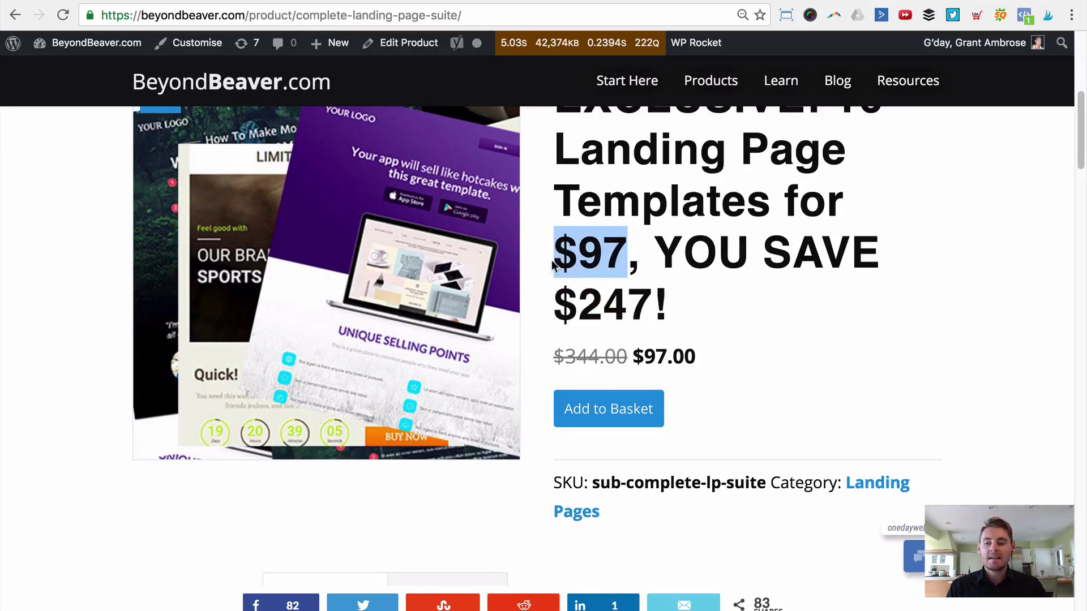
# Open the Landing Pages product category of the BeyondBeaver shop.
pyautogui.scroll(8, 553, 268)
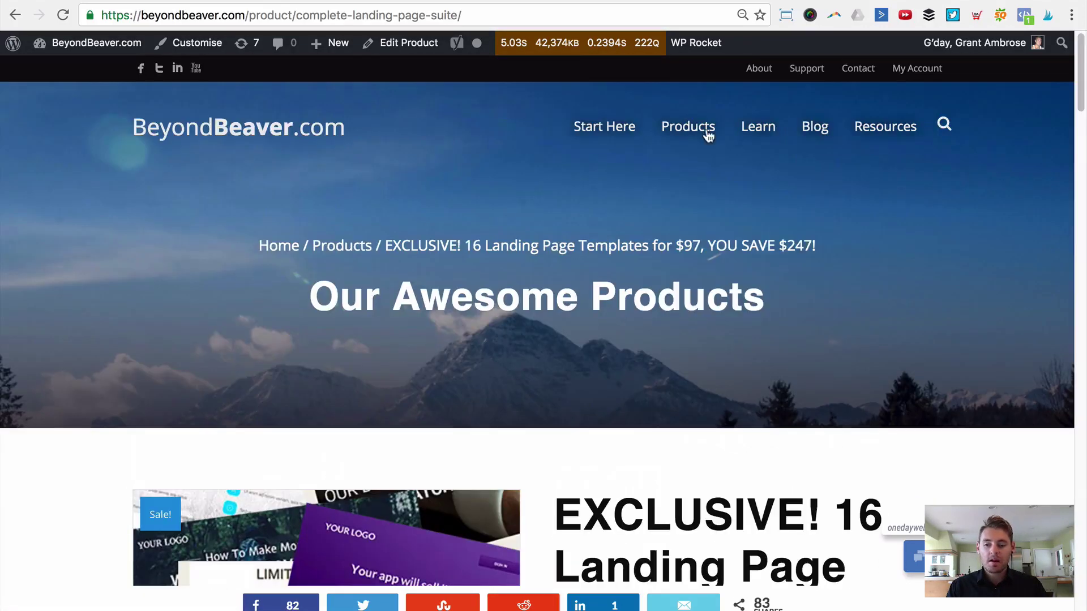
pyautogui.moveTo(700, 142)
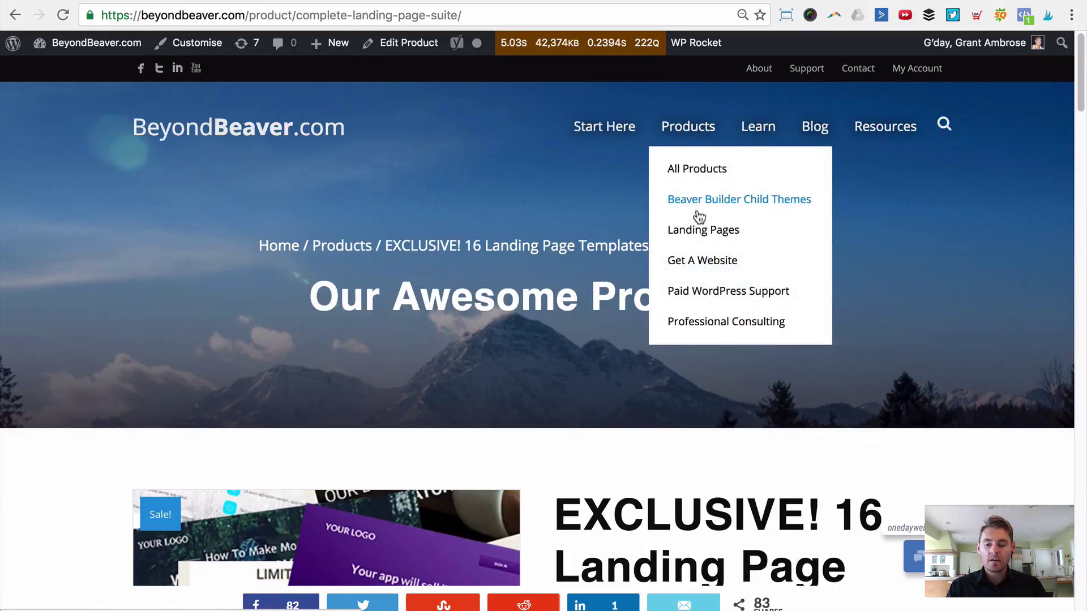
pyautogui.click(705, 231)
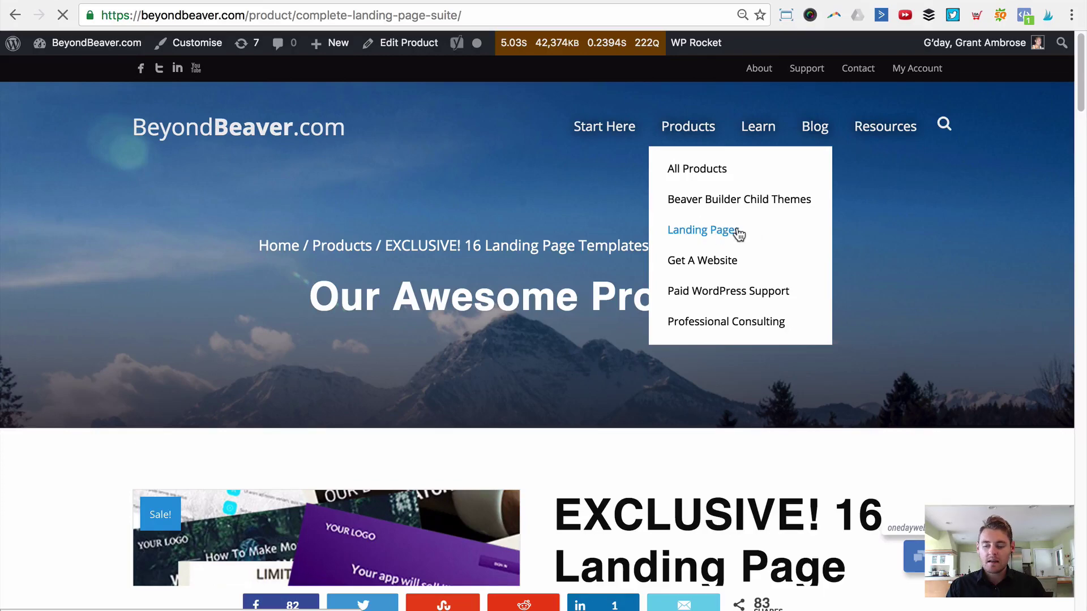
# Browse the landing page templates in the category, including Finance Done, That Special Day, Page One and Short Sweet Sales.
pyautogui.scroll(-12, 520, 244)
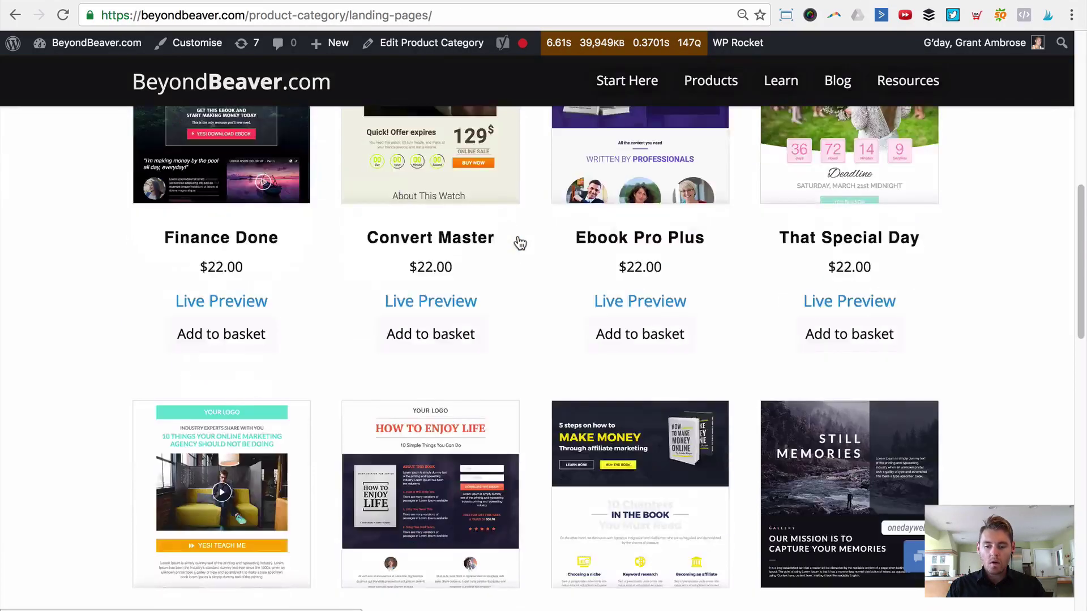
pyautogui.scroll(-5, 520, 244)
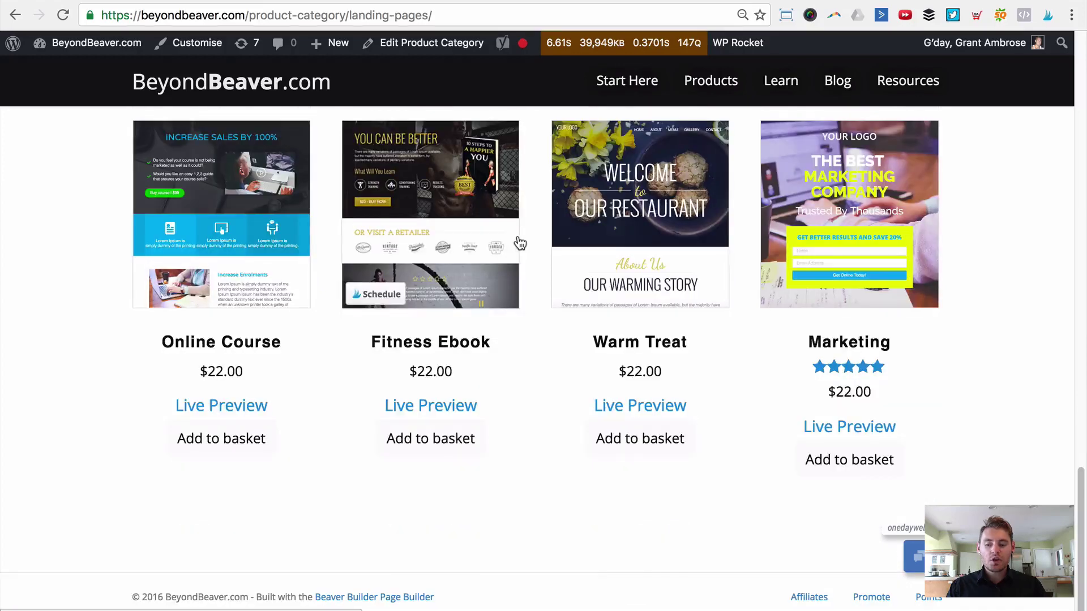
pyautogui.scroll(16, 517, 242)
pyautogui.scroll(9, 516, 238)
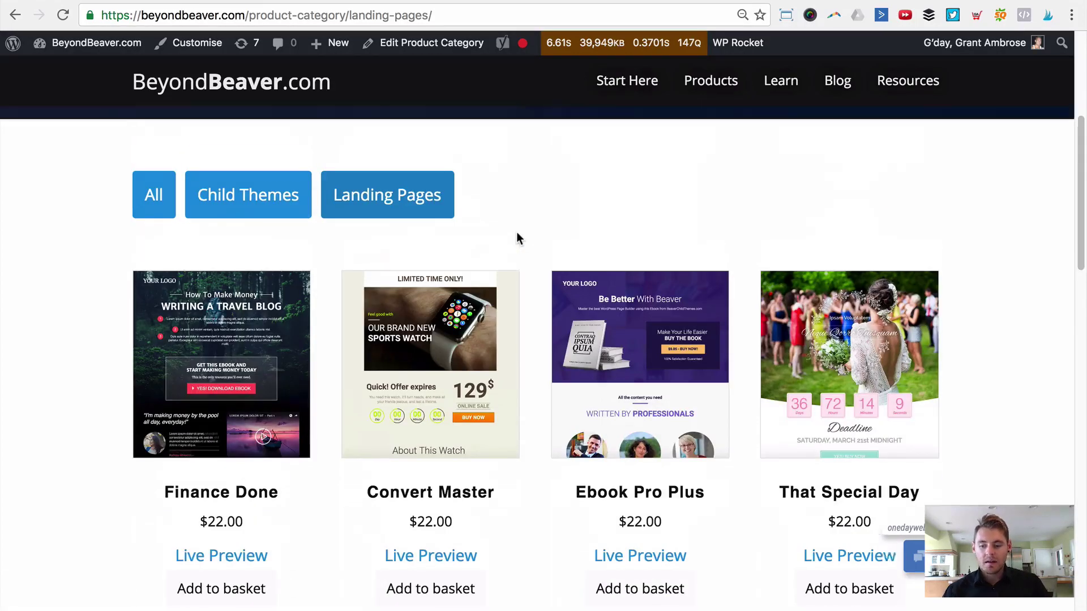
pyautogui.scroll(-5, 518, 239)
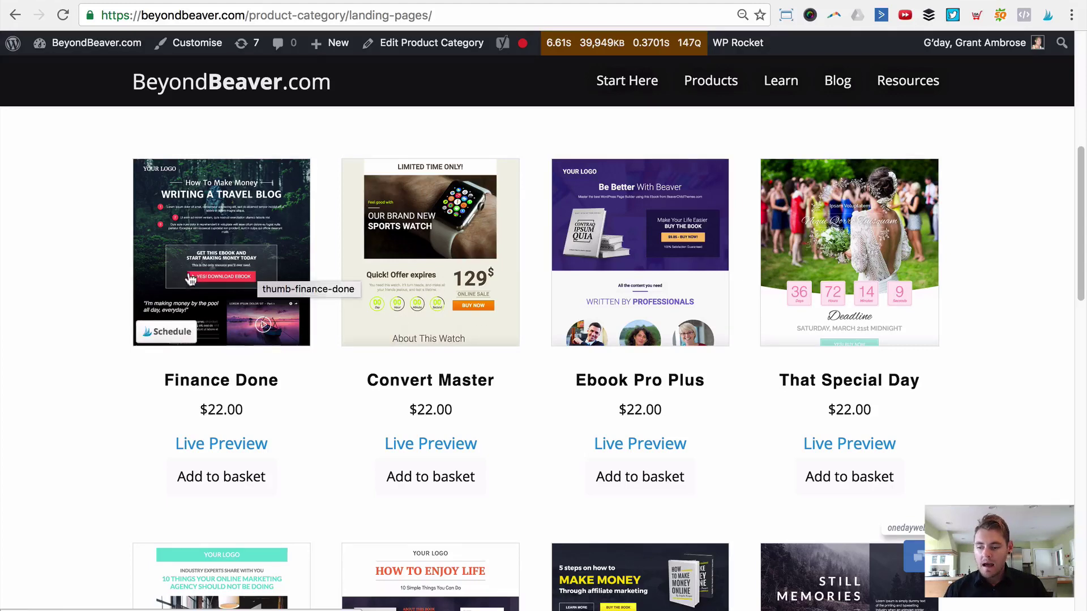
pyautogui.scroll(-2, 249, 275)
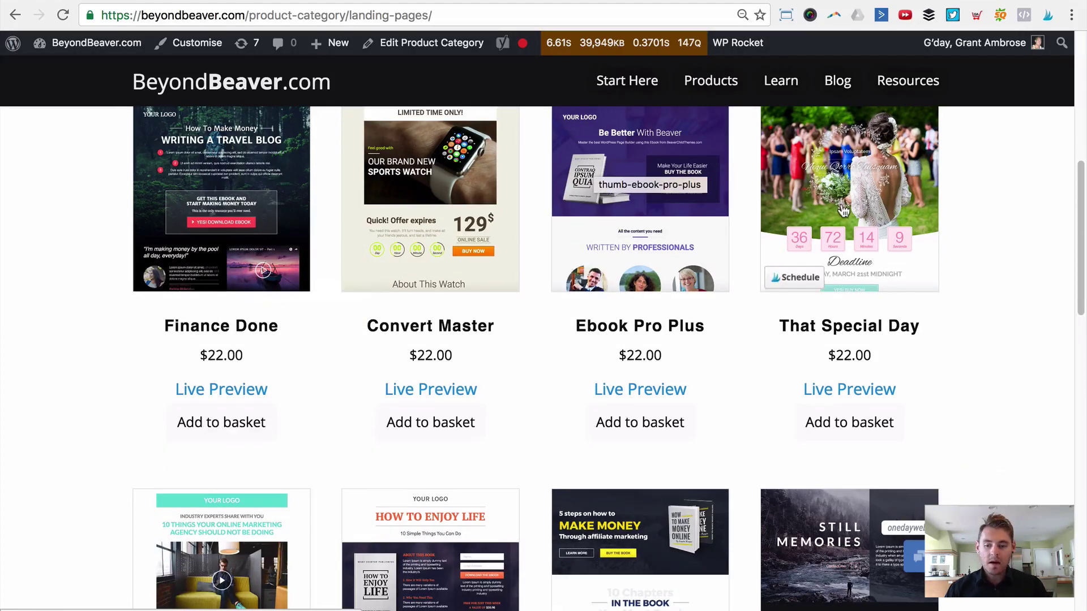
pyautogui.scroll(-5, 629, 145)
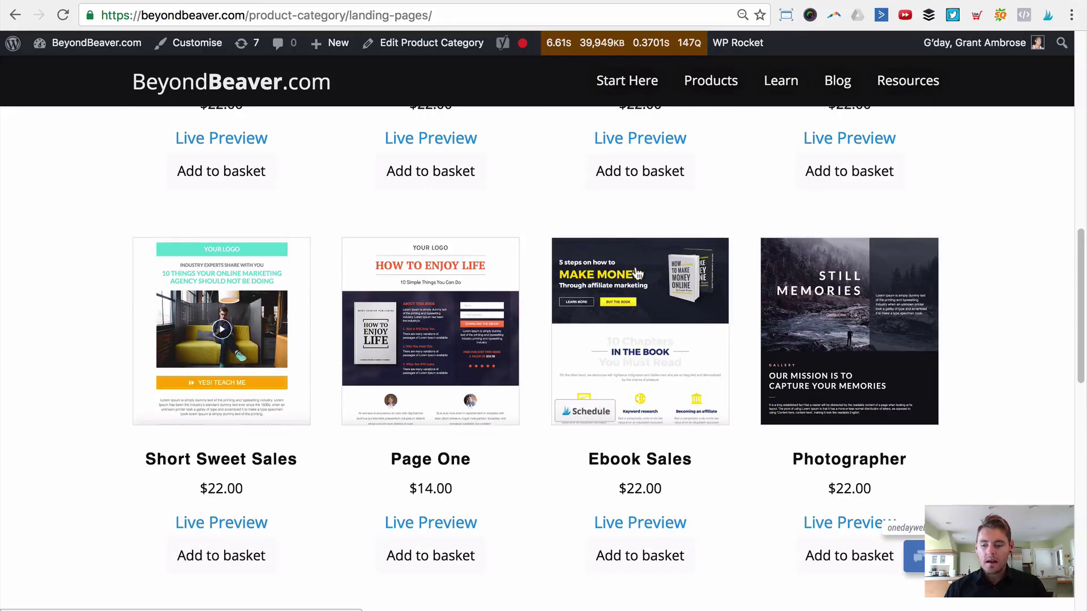
pyautogui.scroll(-1, 435, 328)
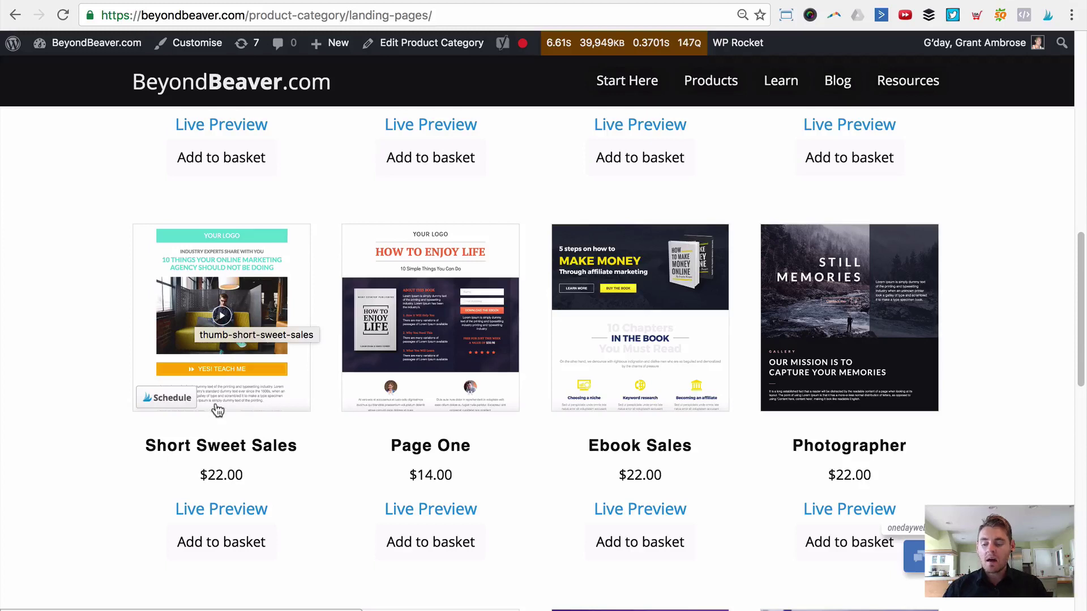
# Open the Short Sweet Sales live preview and compare its layout with the customised get-professional-website landing page.
pyautogui.click(182, 510)
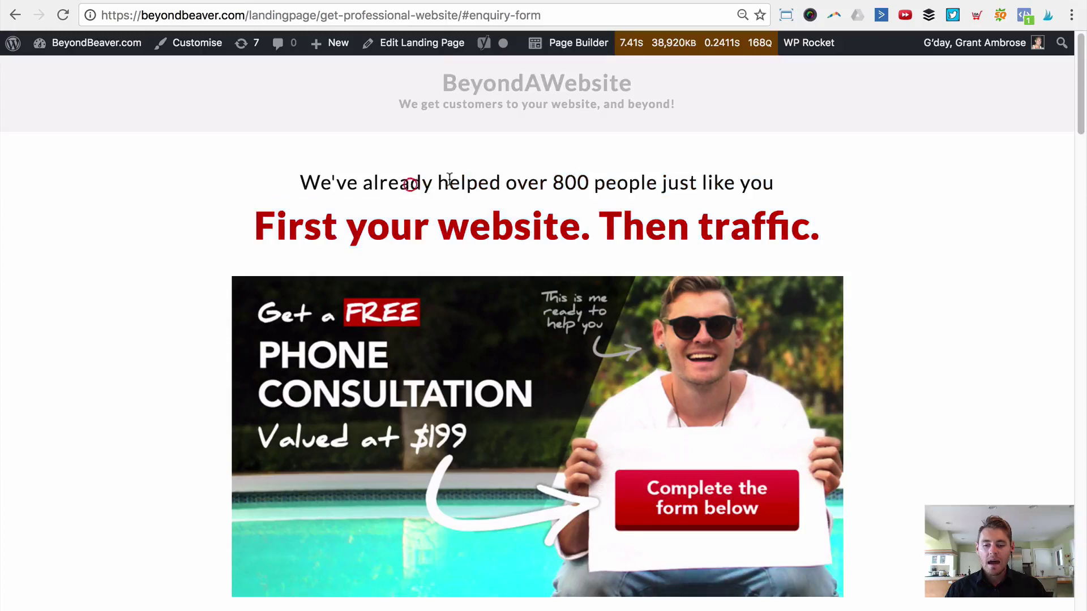
pyautogui.scroll(-4, 407, 182)
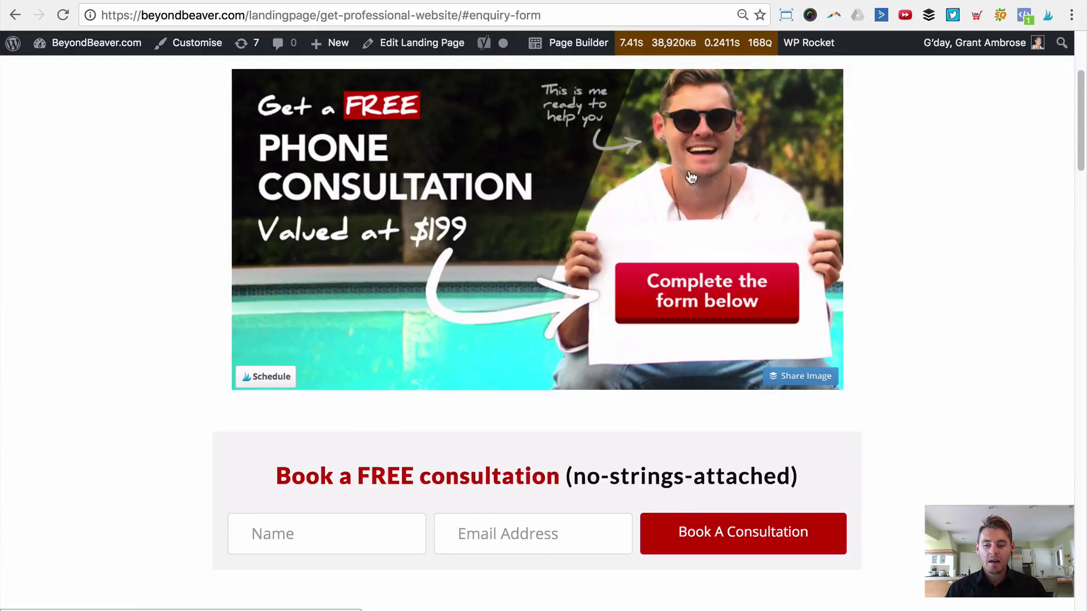
pyautogui.scroll(-4, 782, 197)
pyautogui.scroll(-10, 284, 170)
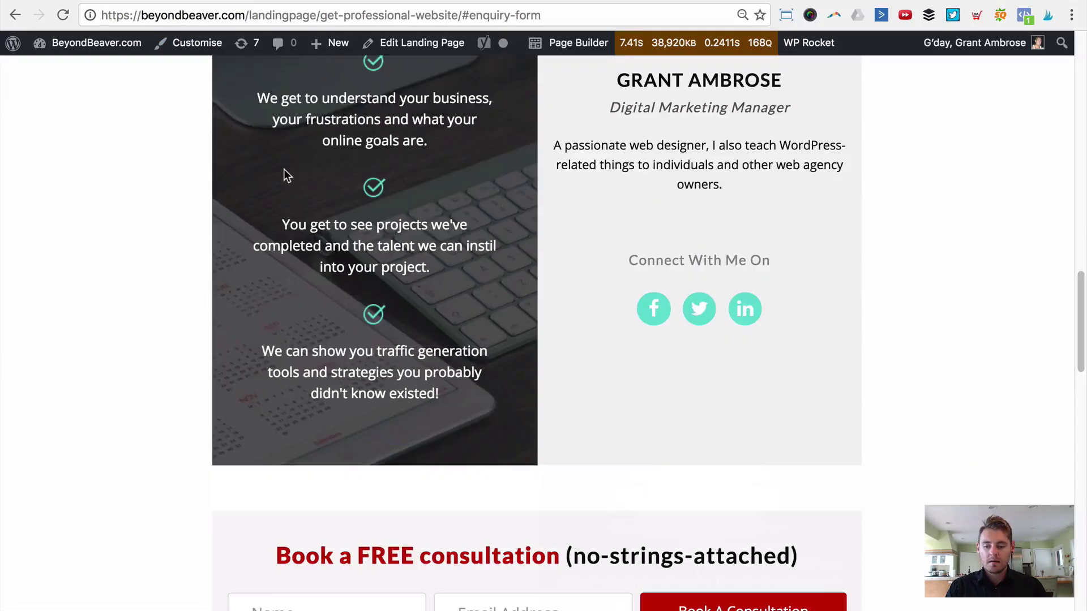
pyautogui.scroll(20, 284, 170)
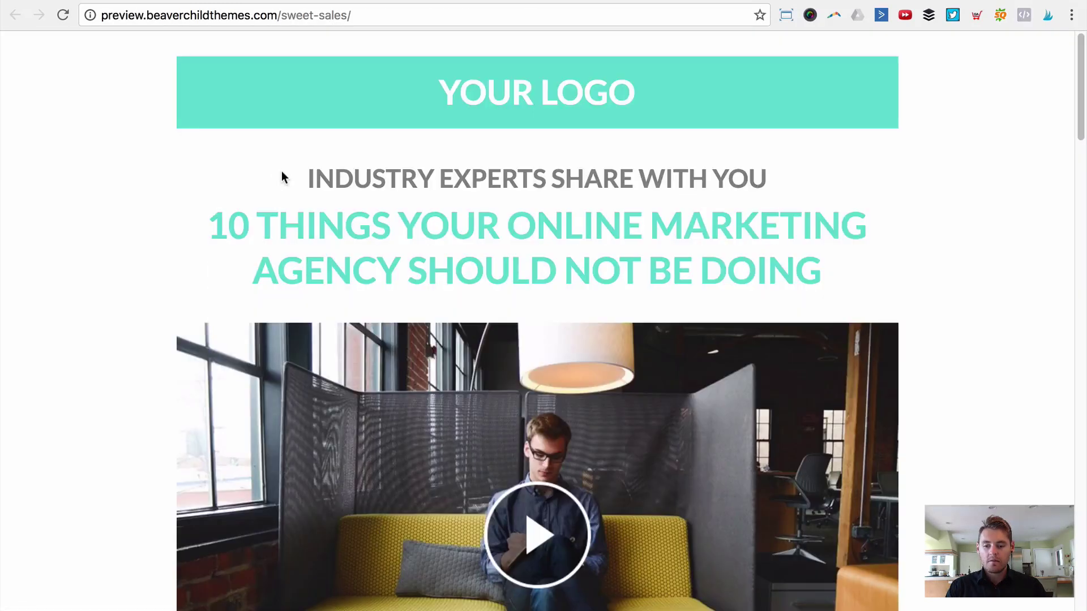
pyautogui.scroll(-15, 281, 175)
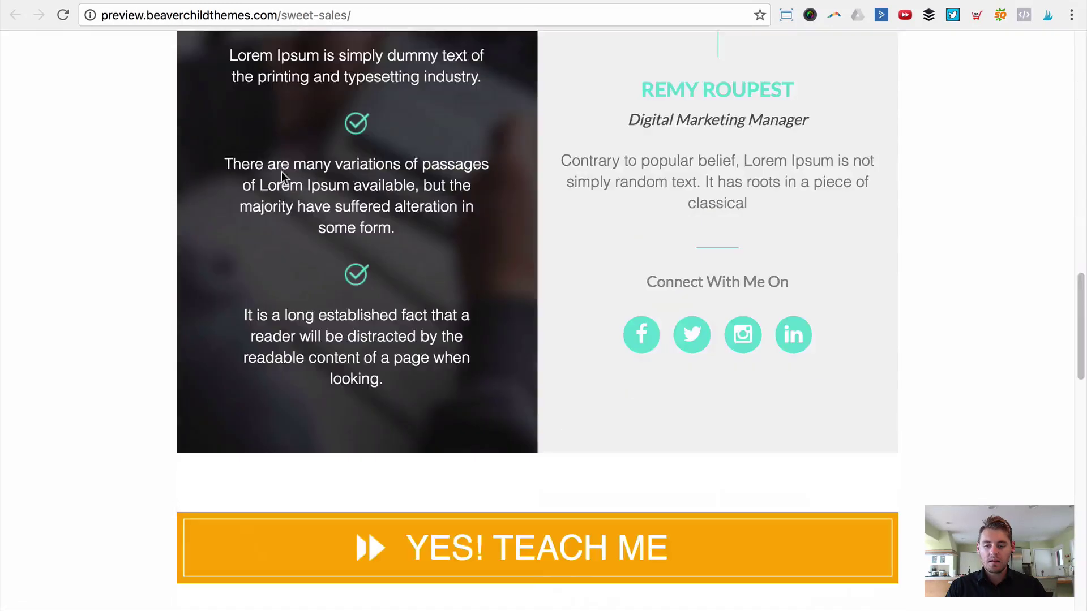
pyautogui.scroll(20, 282, 175)
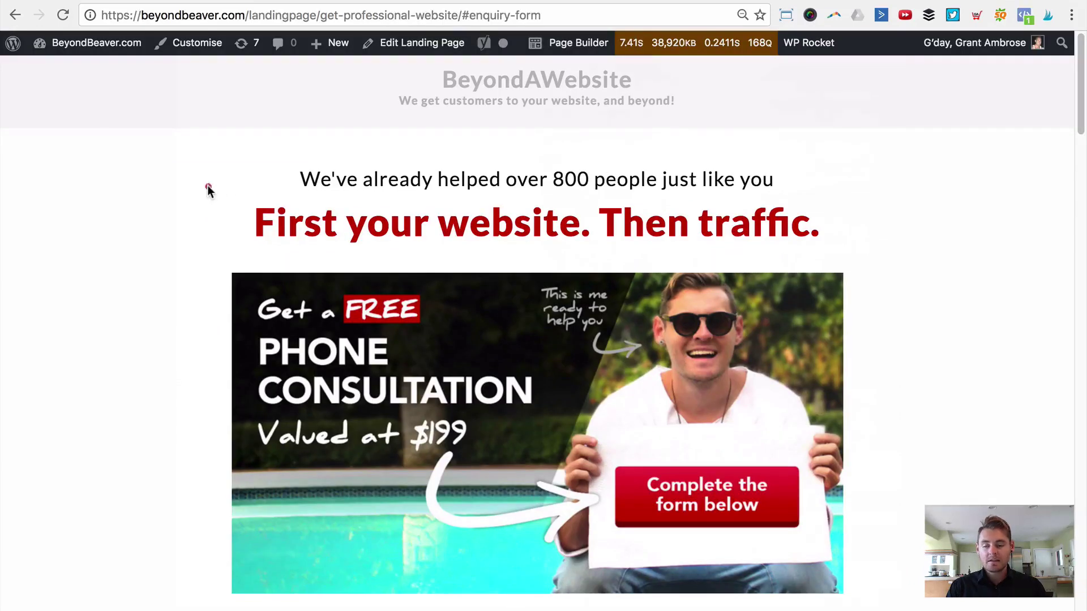
pyautogui.click(207, 192)
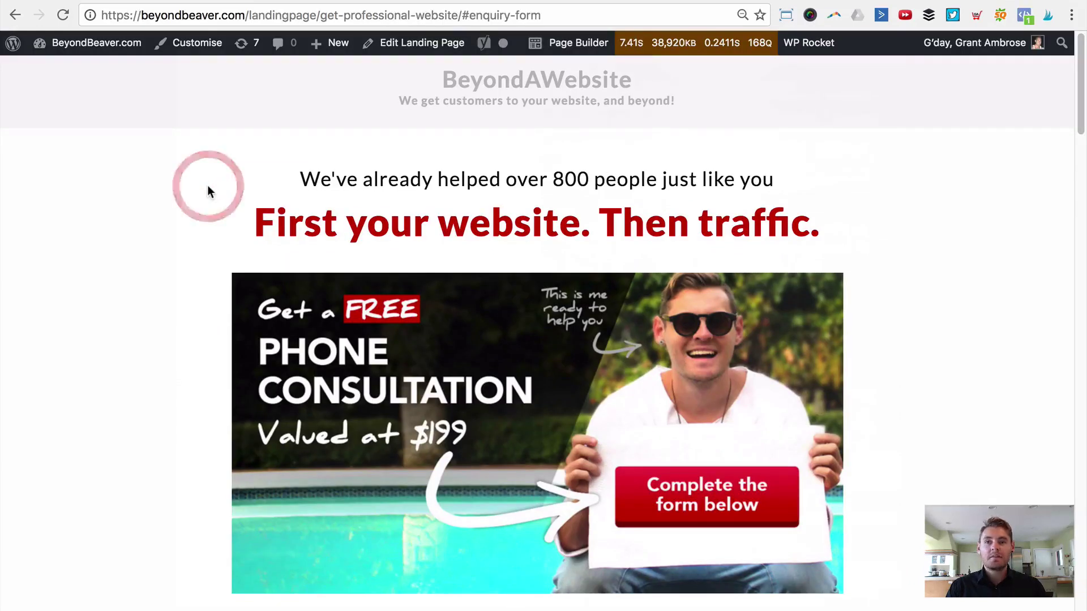
pyautogui.scroll(-2, 210, 187)
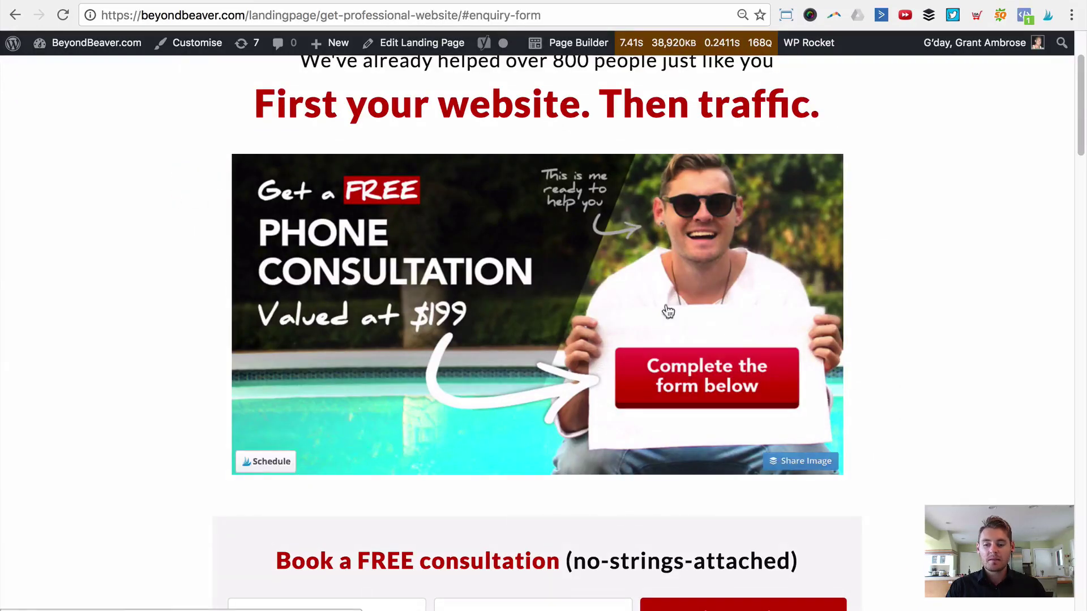
# Review the customised get-professional-website landing page, from its header and consultation image through the booking form and introductory copy.
pyautogui.scroll(-3, 480, 258)
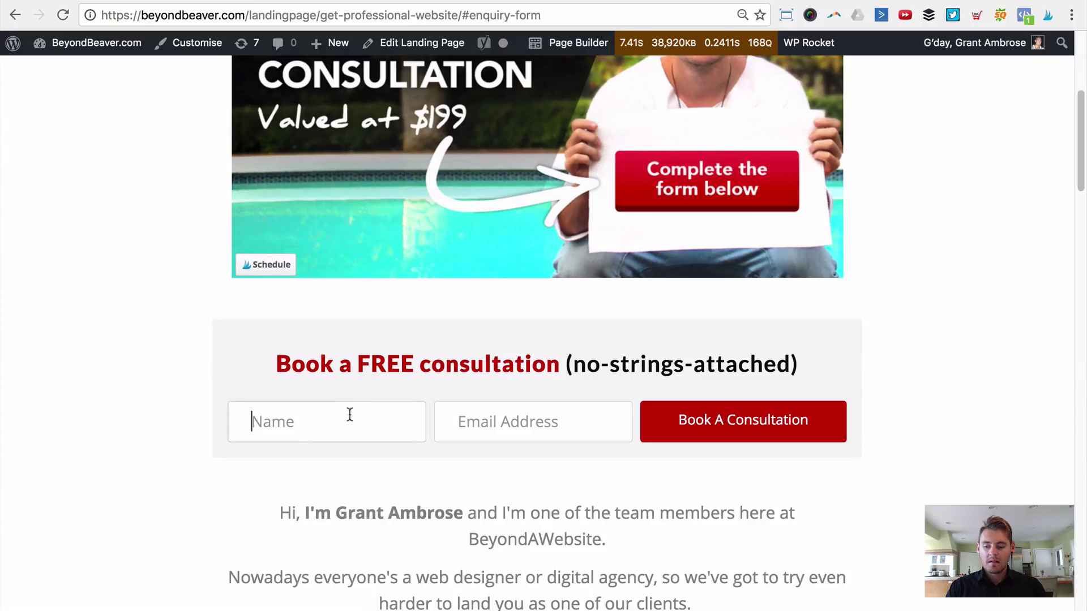
pyautogui.click(453, 419)
pyautogui.scroll(-8, 504, 384)
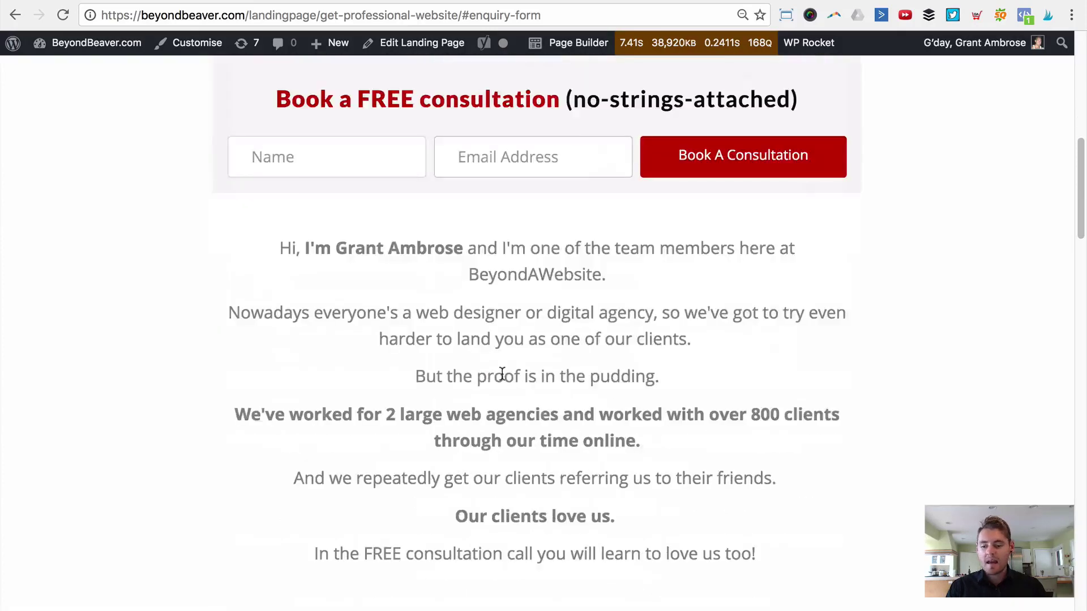
pyautogui.scroll(-10, 501, 372)
pyautogui.scroll(20, 501, 371)
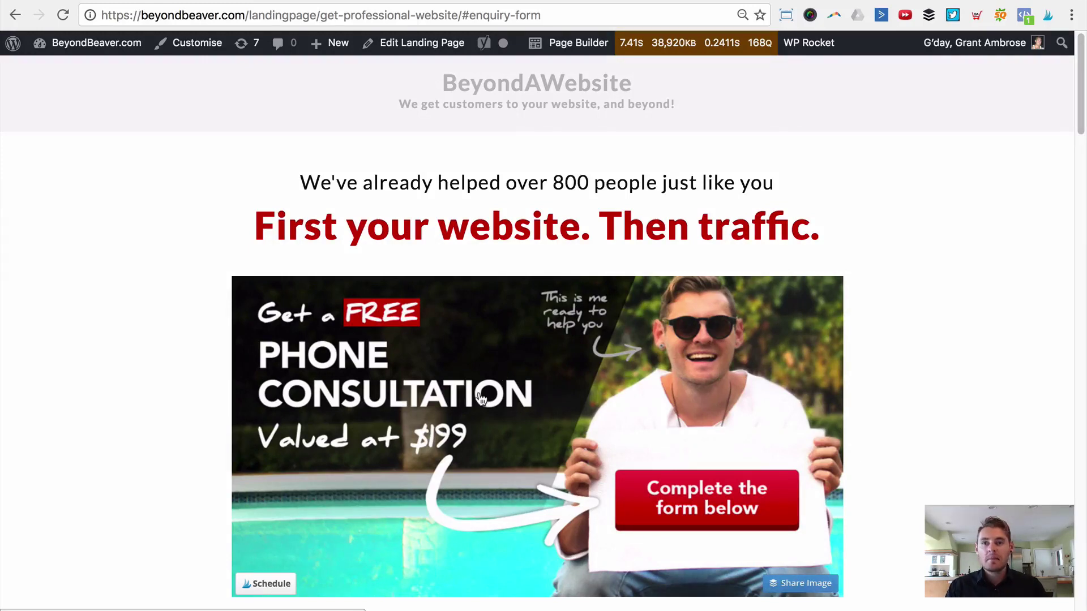
pyautogui.scroll(-15, 711, 366)
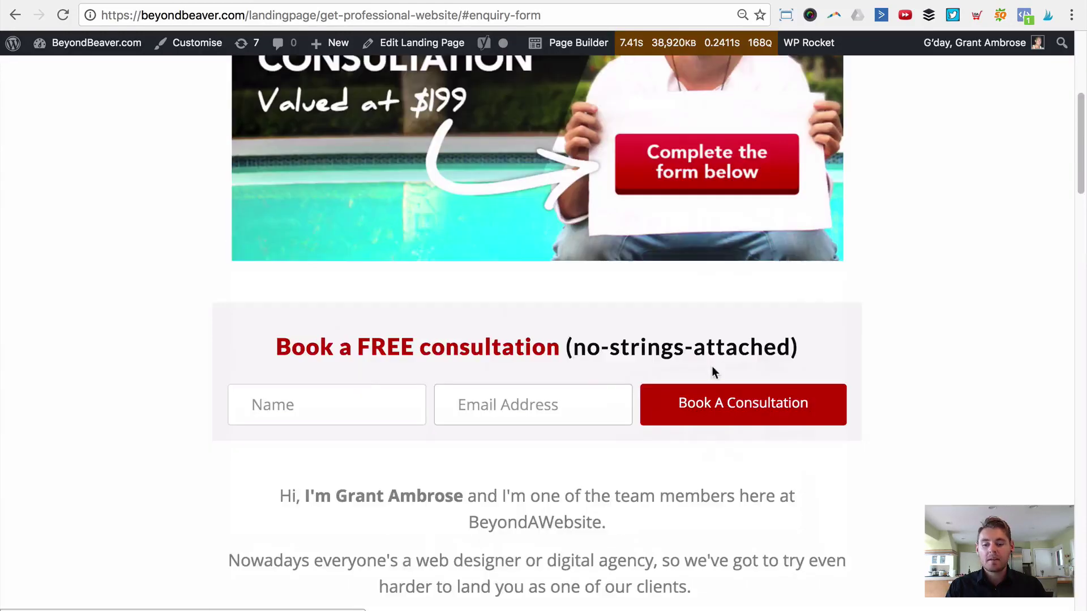
pyautogui.scroll(15, 713, 384)
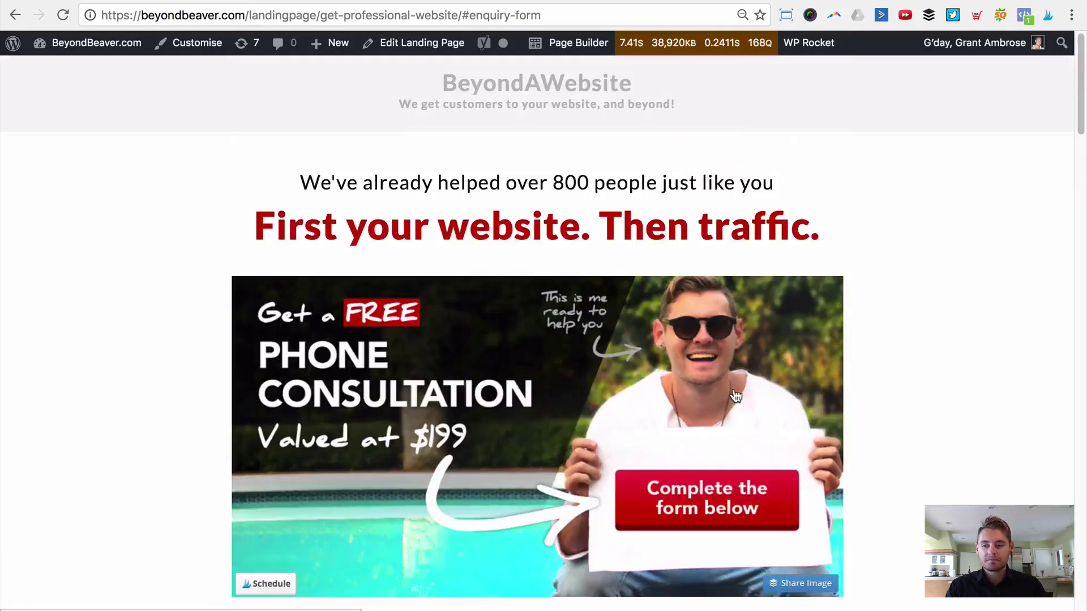
# Revisit the Landing Pages product category and the original Short Sweet Sales live preview.
pyautogui.hotkey('ctrl', 'Tab')
pyautogui.click(209, 1)
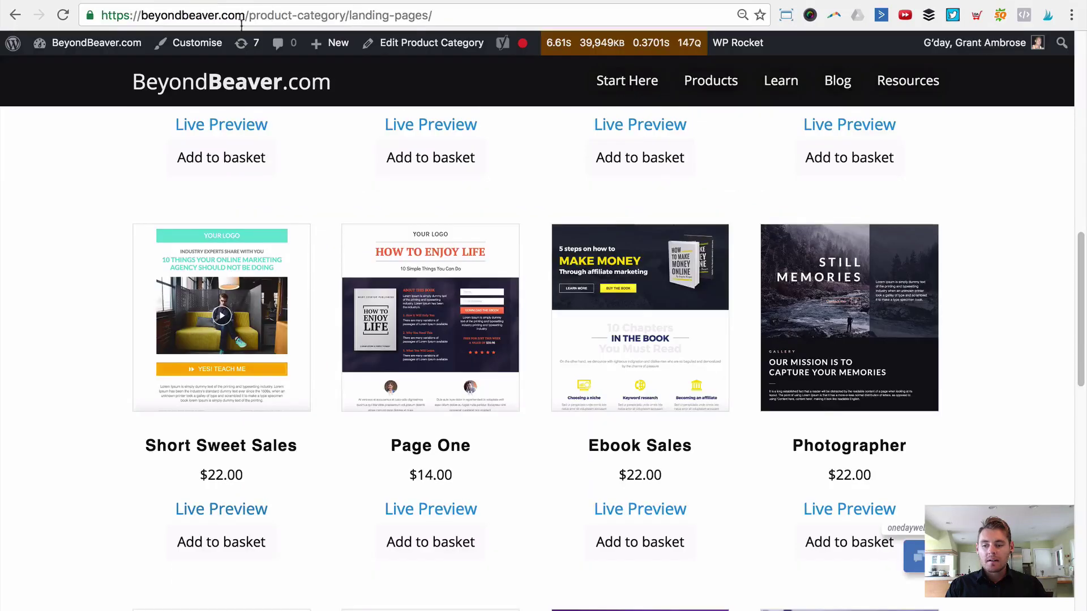
pyautogui.scroll(10, 800, 333)
pyautogui.click(326, 2)
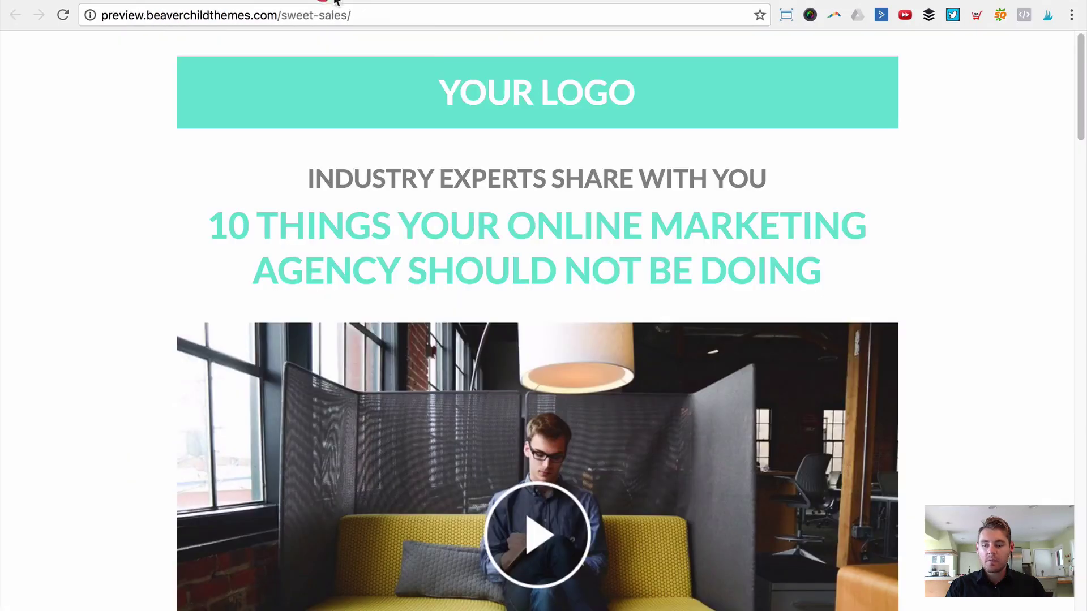
# Return from the product category to the complete landing page suite product page and view its image, title and pricing.
pyautogui.click(198, 1)
pyautogui.click(15, 15)
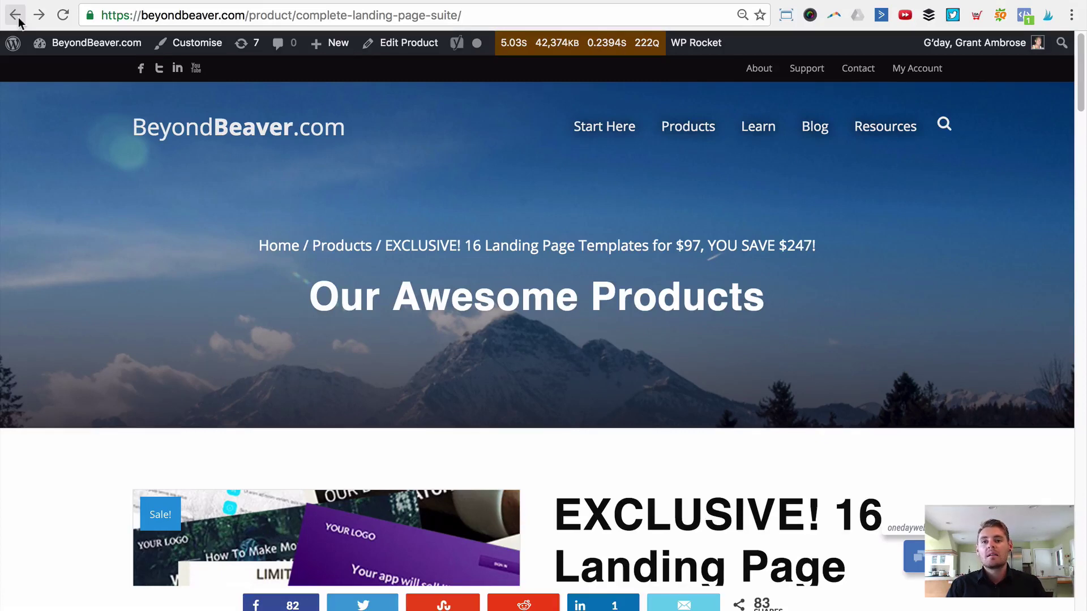
pyautogui.scroll(-4, 33, 39)
pyautogui.moveTo(60, 43)
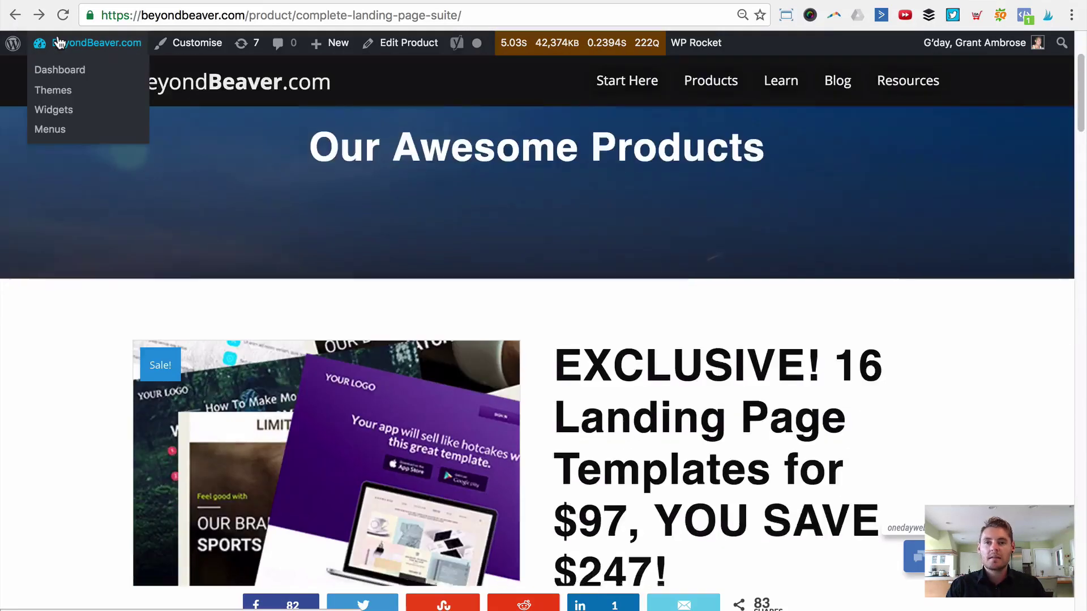
pyautogui.scroll(4, 59, 42)
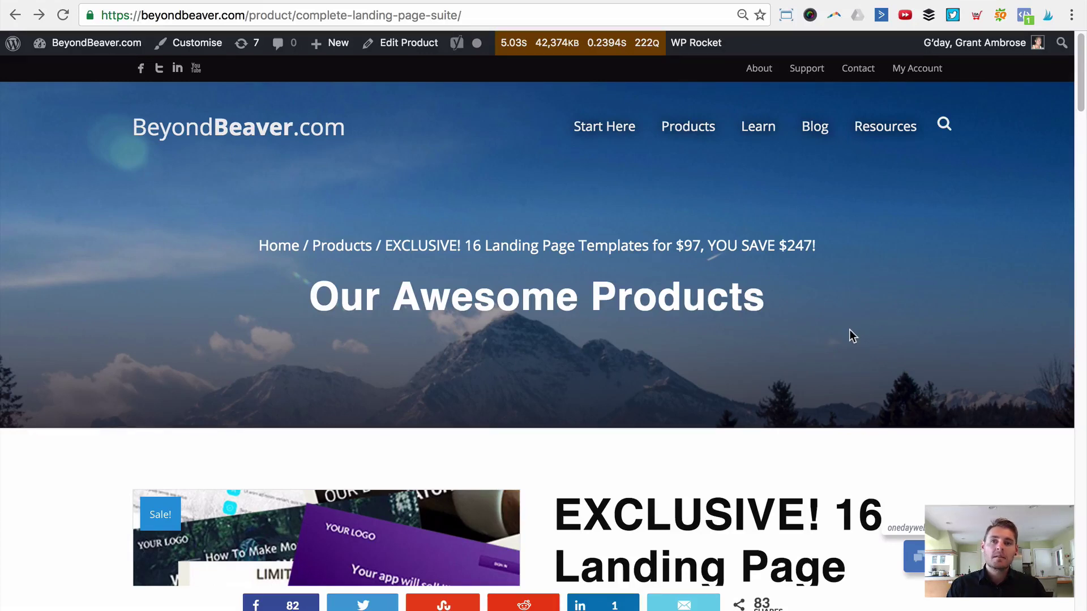
pyautogui.scroll(-5, 849, 330)
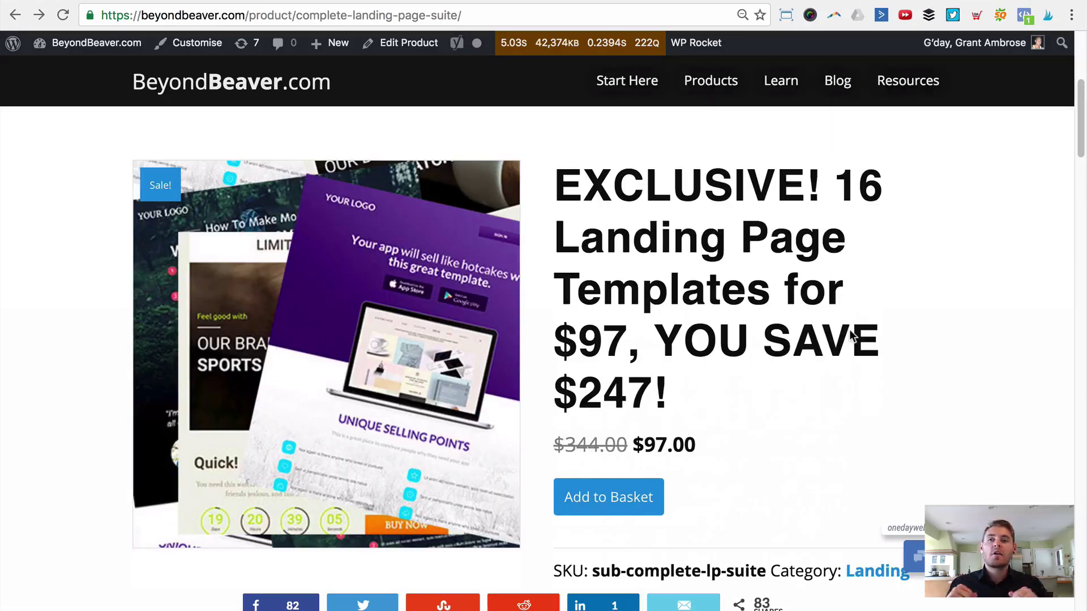